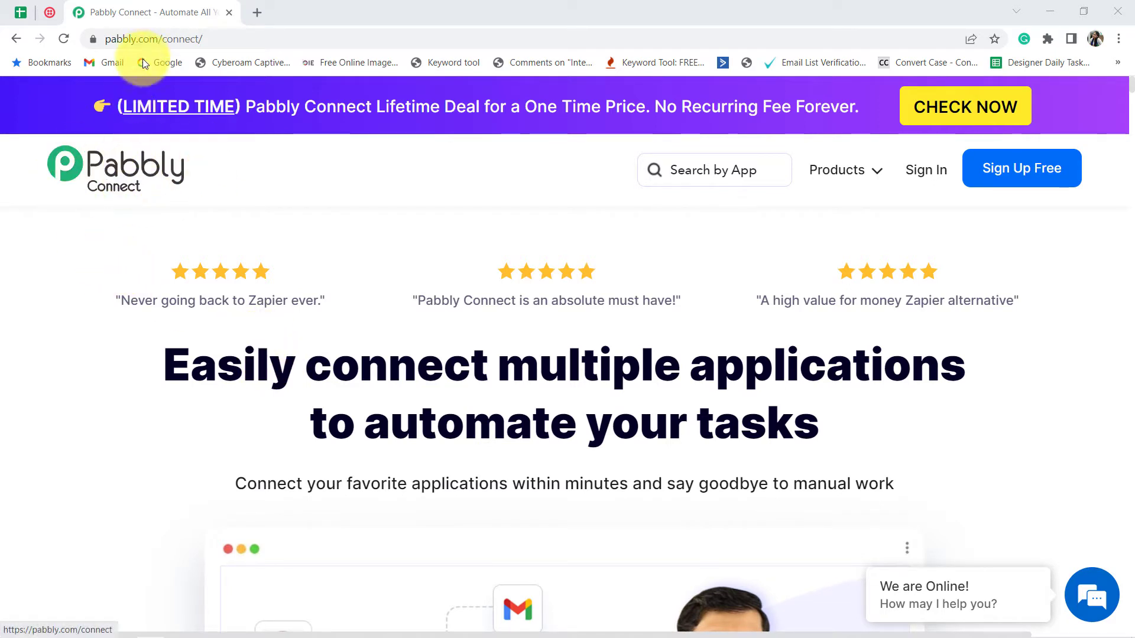
Sign in from the Pabbly Connect website and open Pabbly Connect from the list of all apps.
left_click_drag(128, 45, 226, 39)
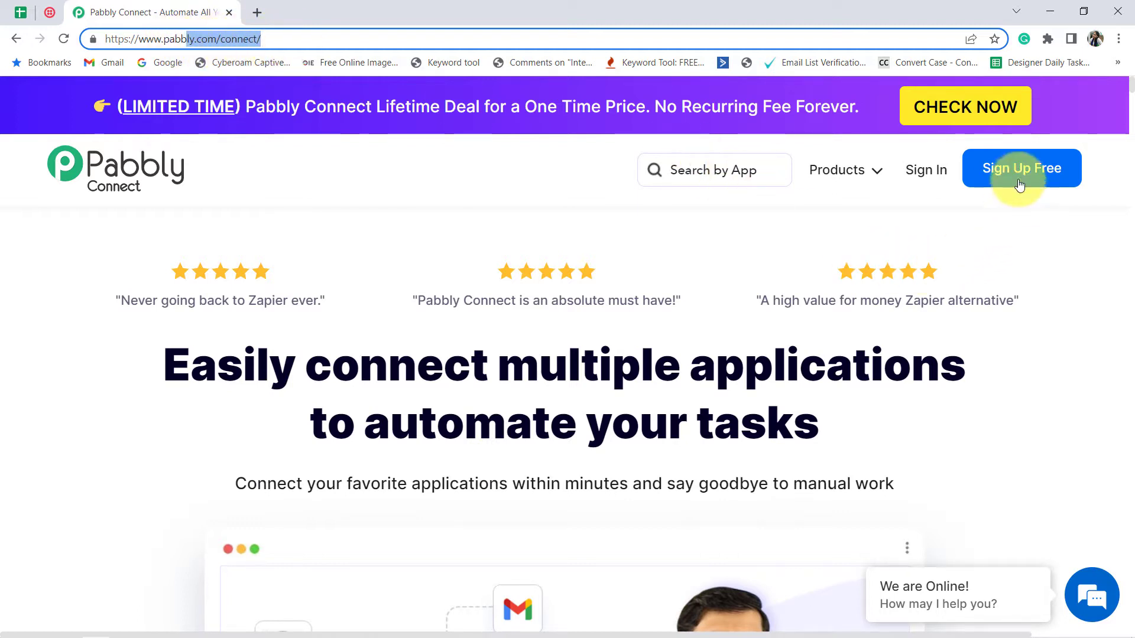
left_click(921, 174)
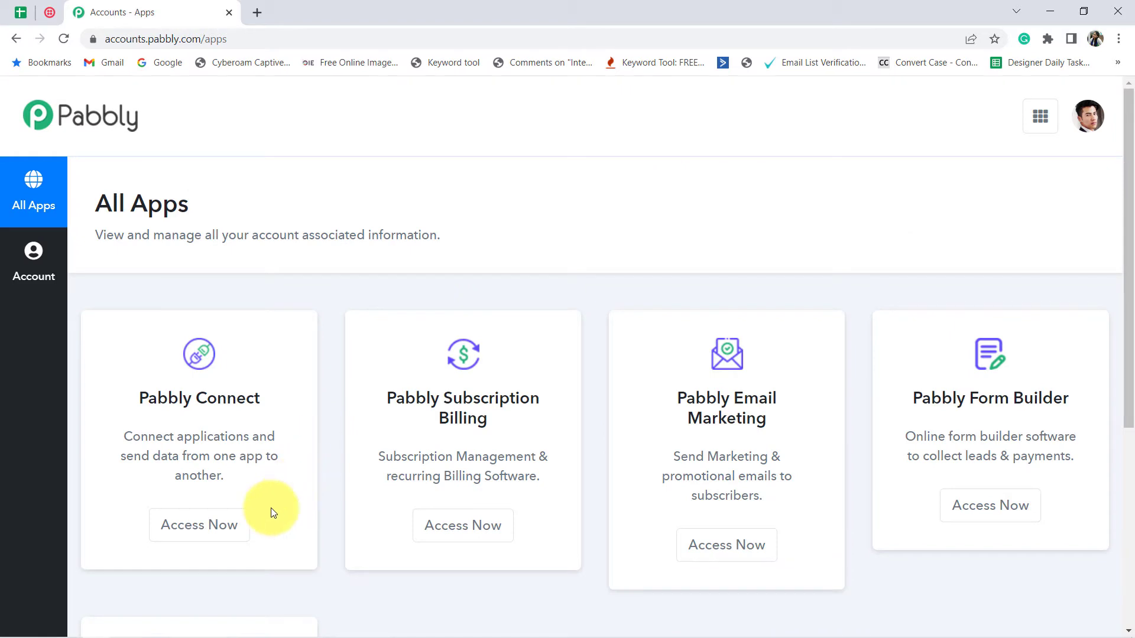
left_click(203, 527)
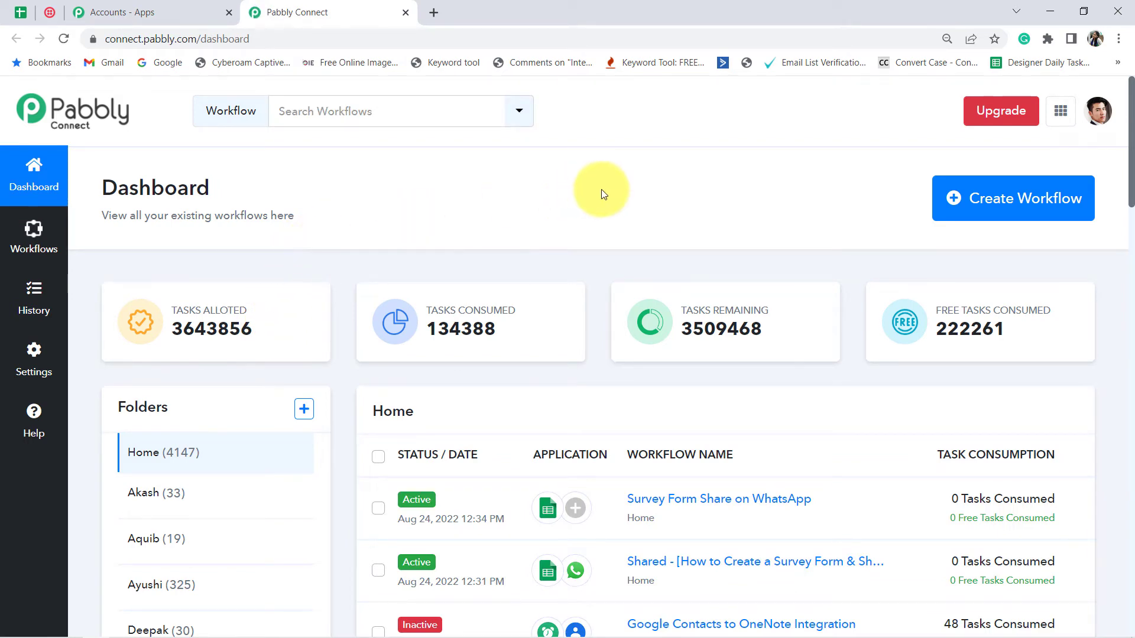
Create a workflow named "Auto Save Incoming SMS to Google Sheets".
left_click(968, 205)
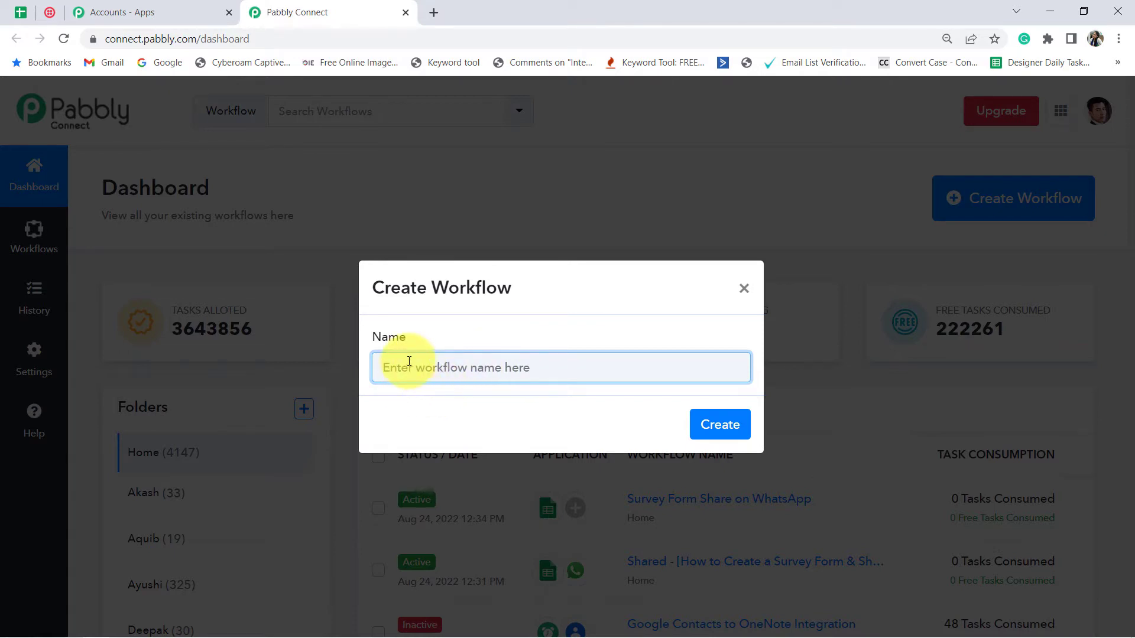
type("Auto Save Incoming SMS to Google Sheets")
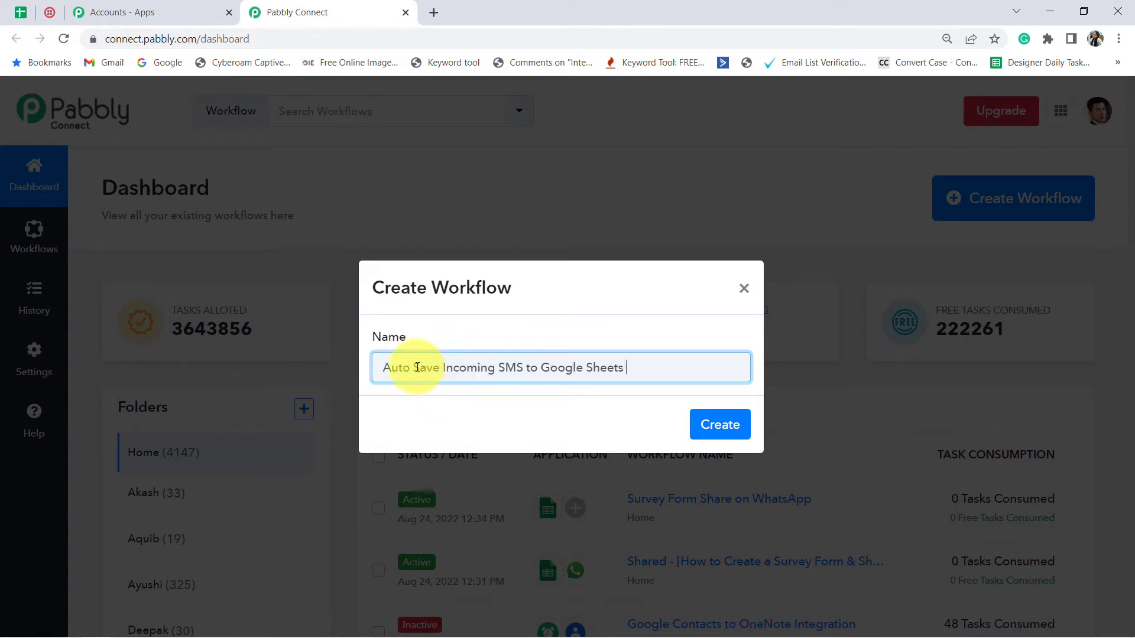
left_click_drag(392, 369, 539, 372)
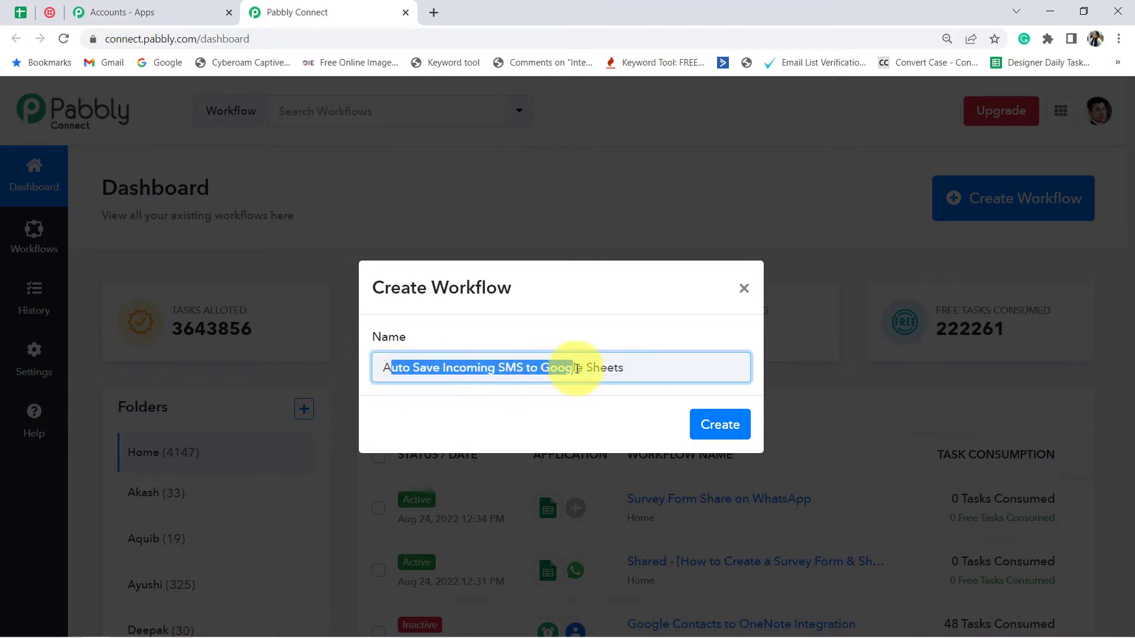
left_click(709, 425)
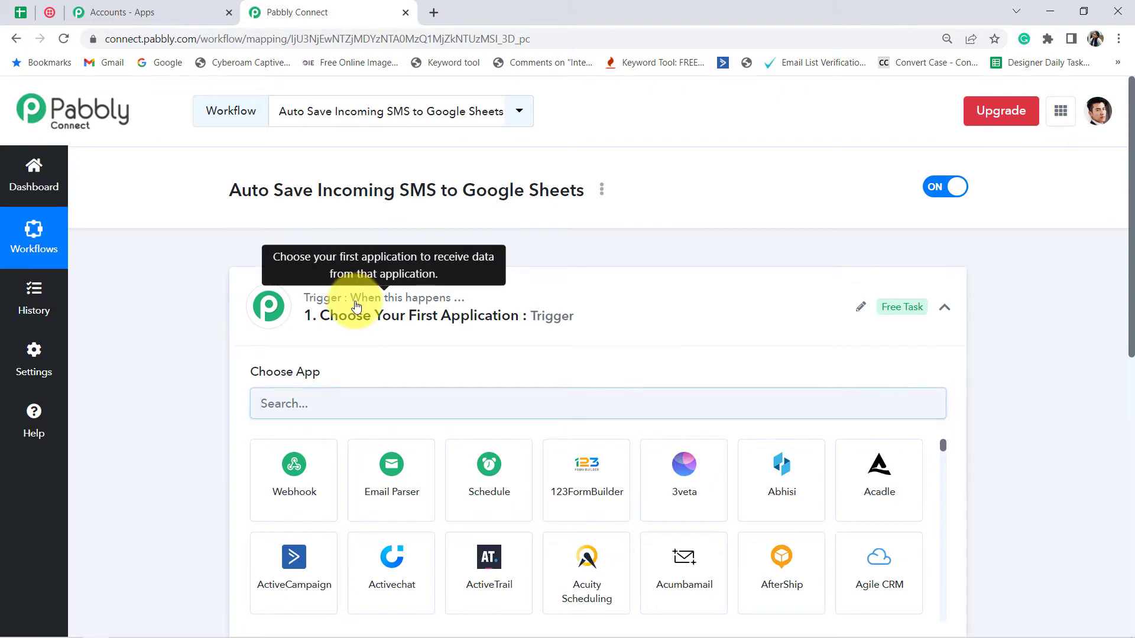
Set the workflow's trigger application to Twilio with New SMS as the trigger event.
left_click(424, 303)
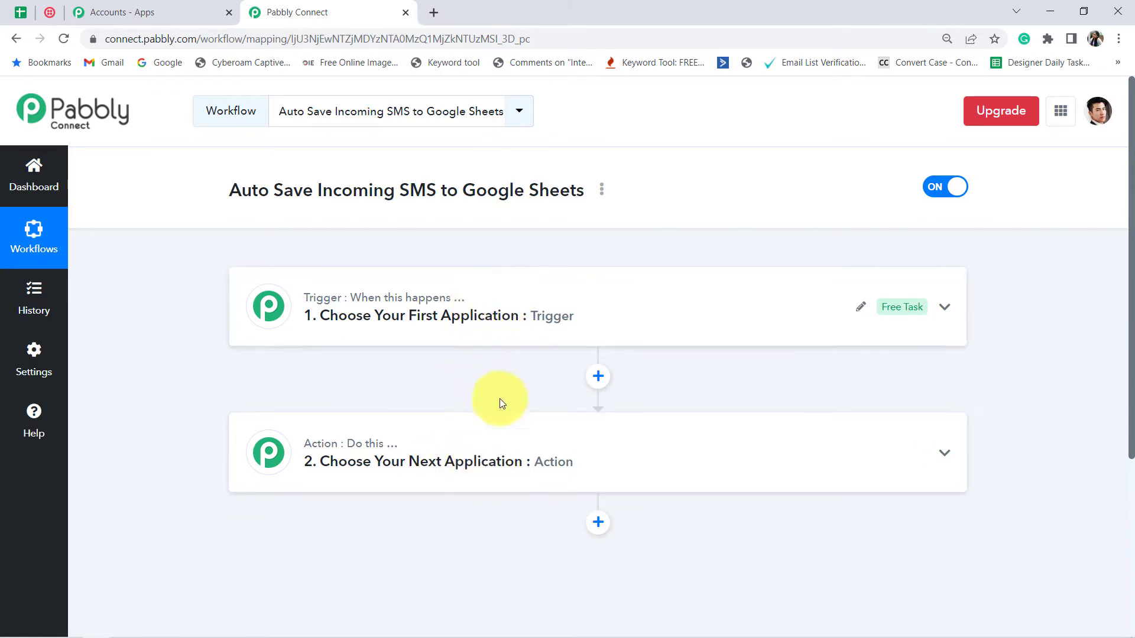
left_click(471, 322)
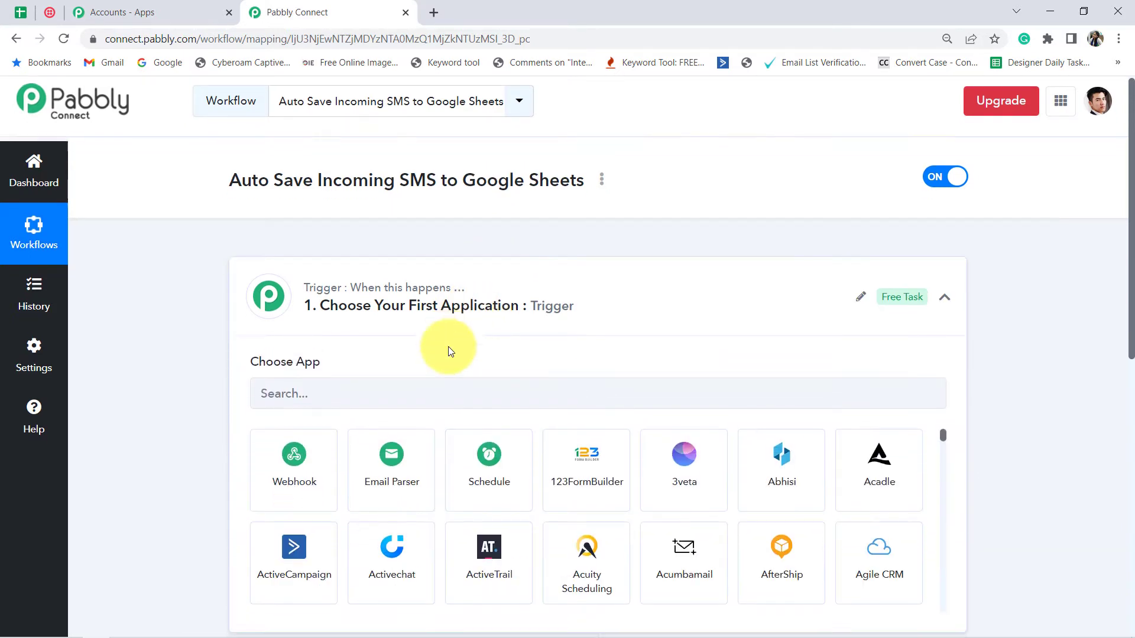
left_click(312, 337)
type("twil")
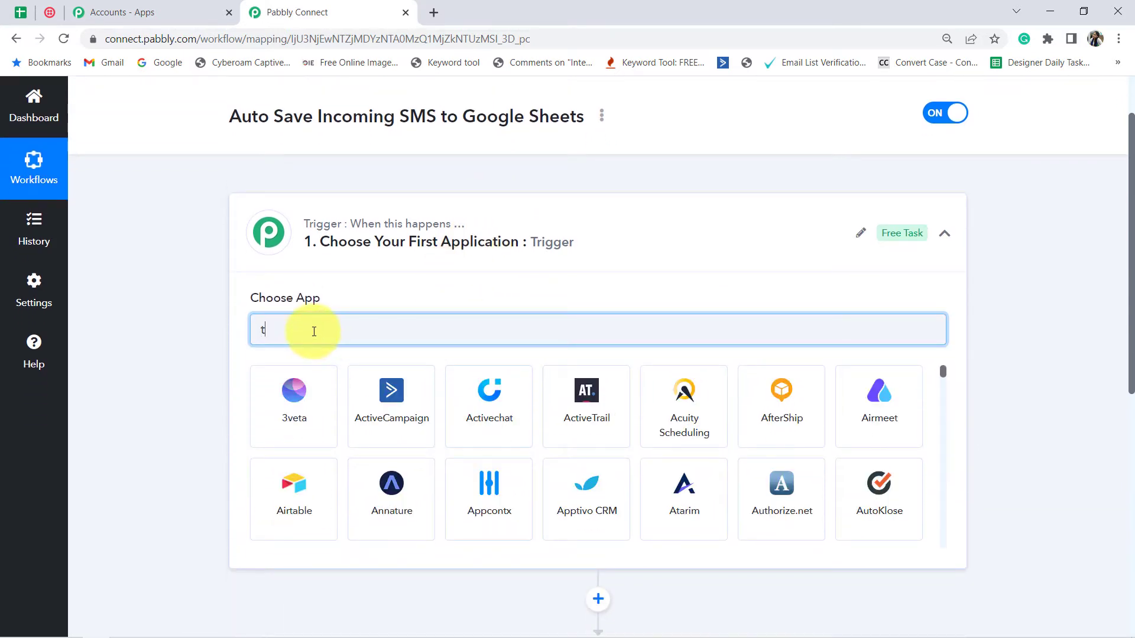
left_click(300, 385)
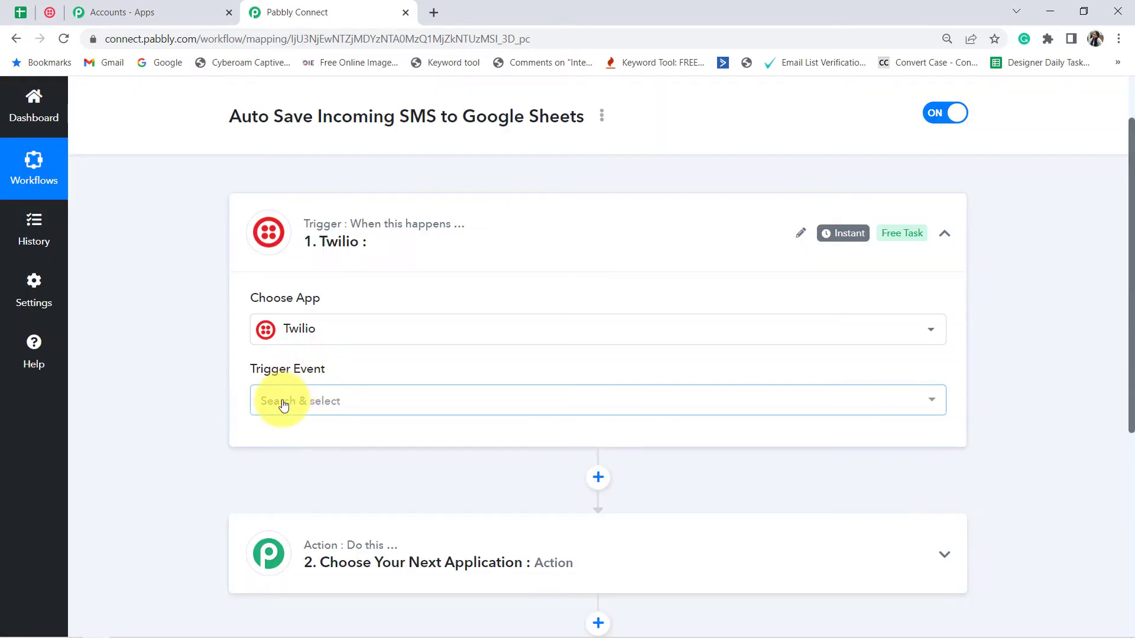
left_click(283, 404)
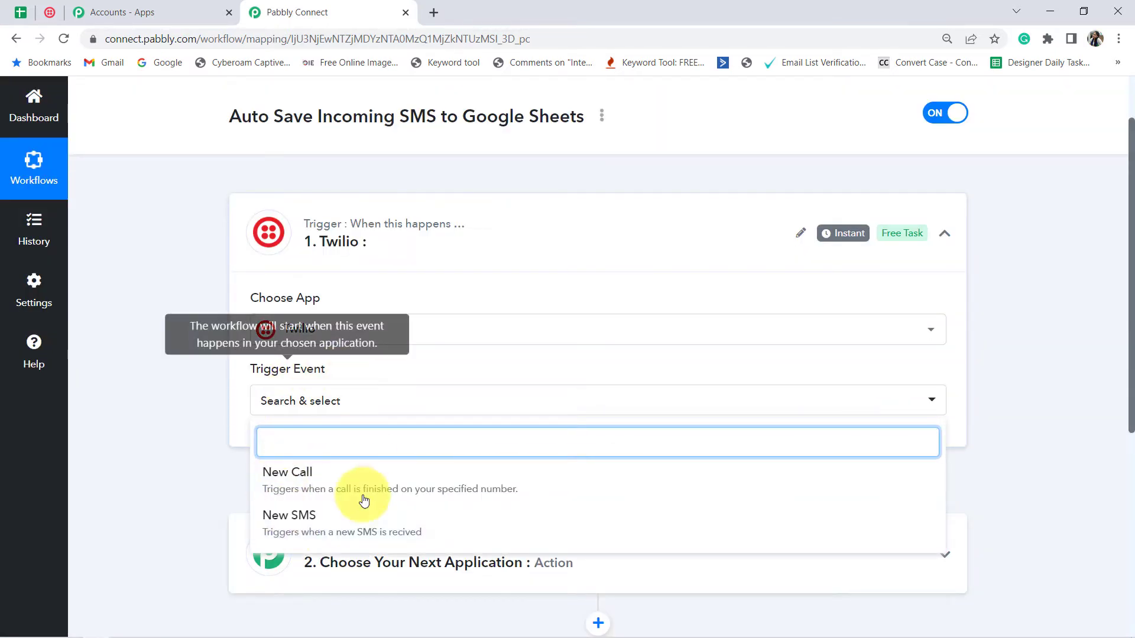
left_click(296, 520)
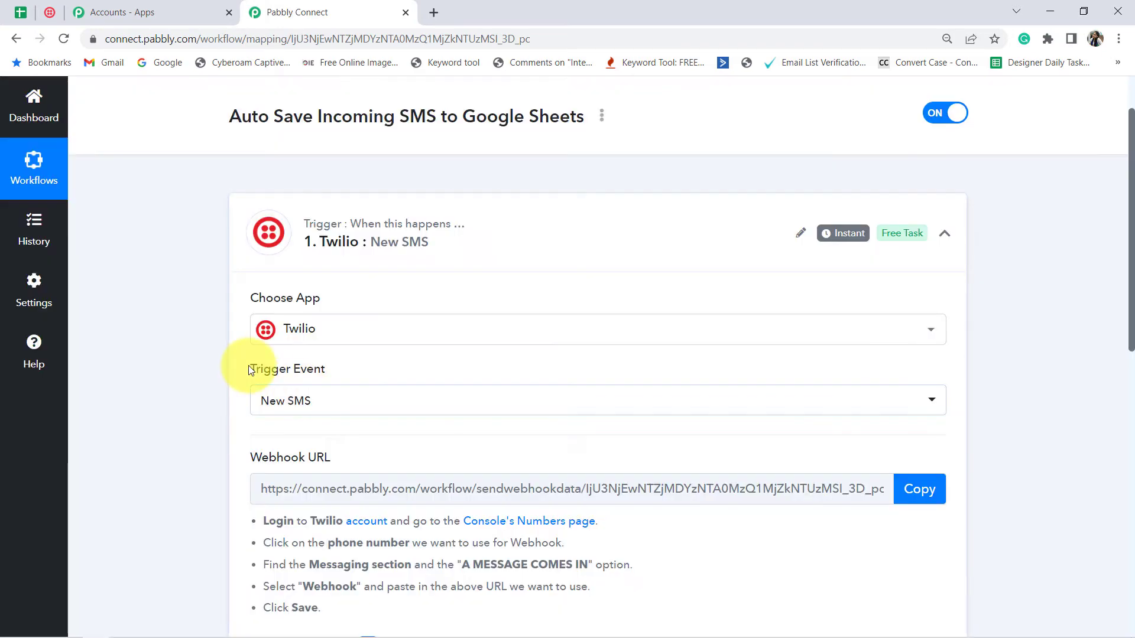
Read the Twilio trigger's webhook URL and the setup instructions beneath it.
scroll(346, 374, "down", 2)
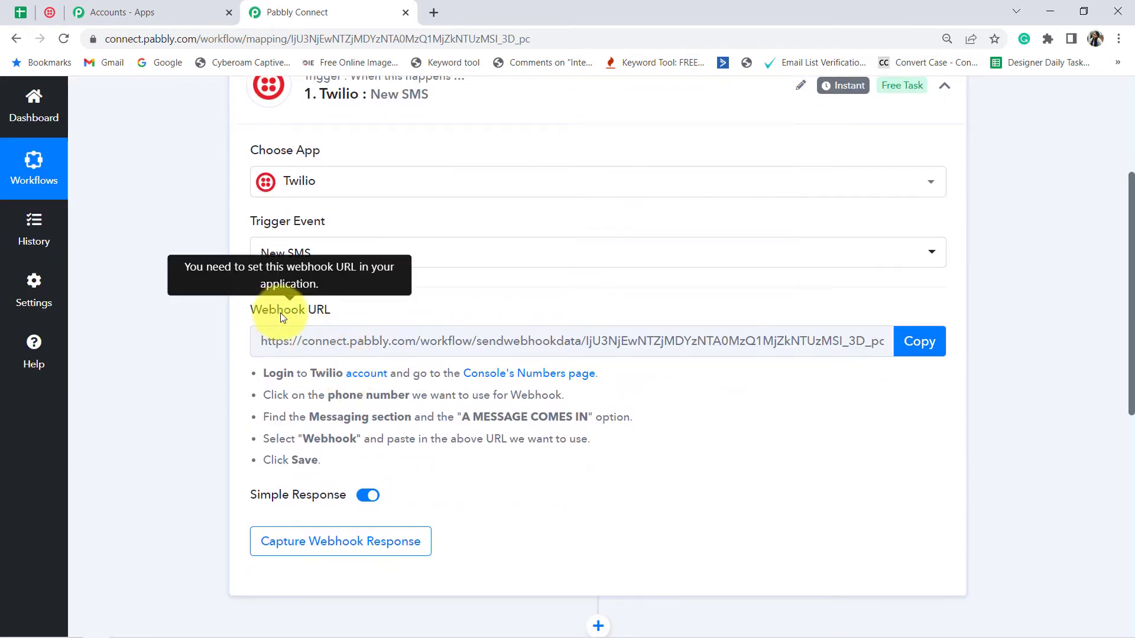
triple_click(283, 317)
left_click(289, 386)
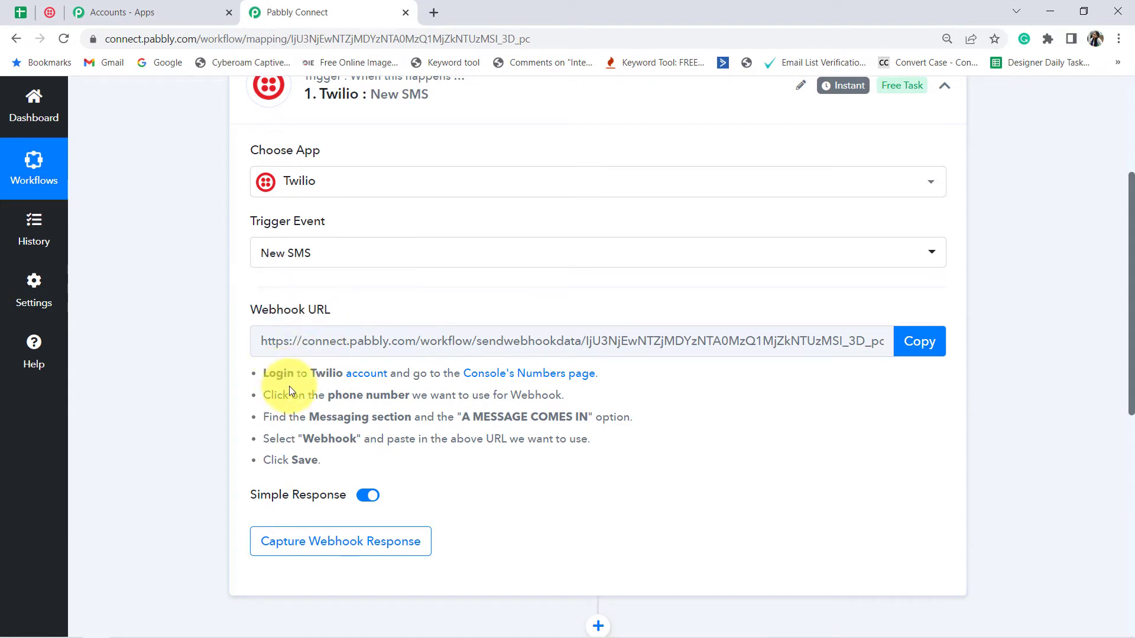
left_click_drag(276, 373, 329, 459)
left_click(311, 449)
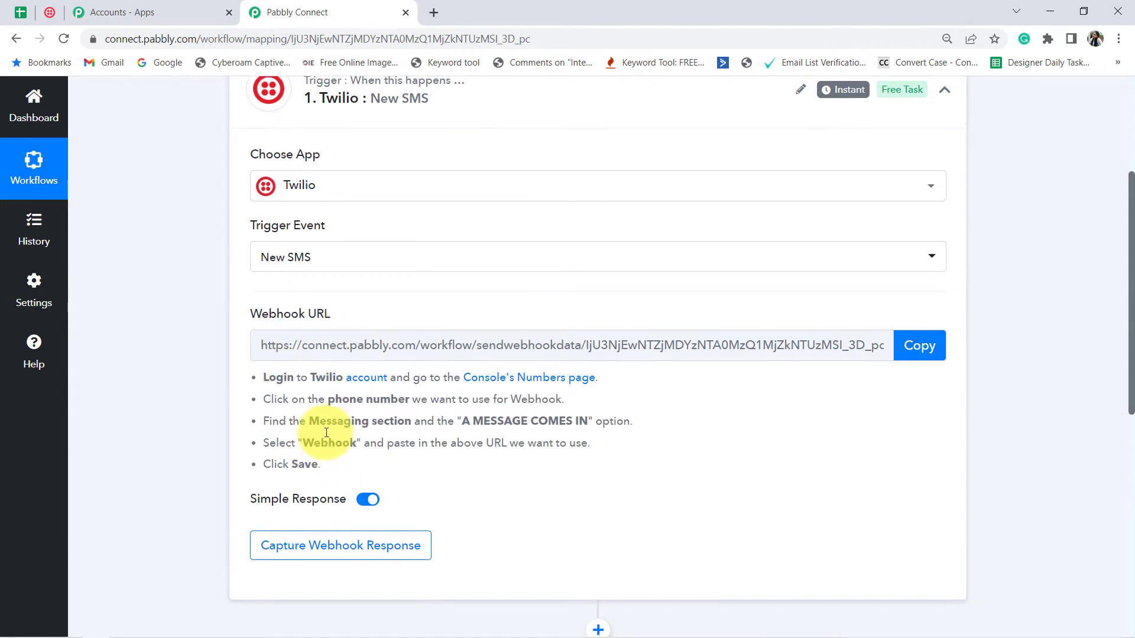
scroll(317, 216, "up", 2)
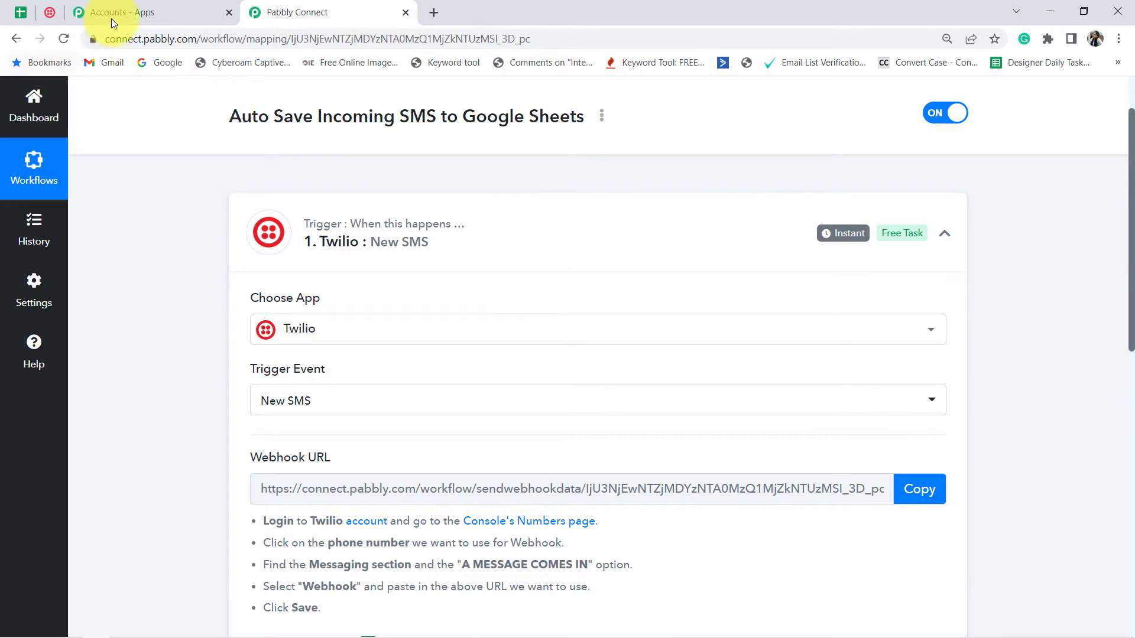
scroll(355, 296, "down", 2)
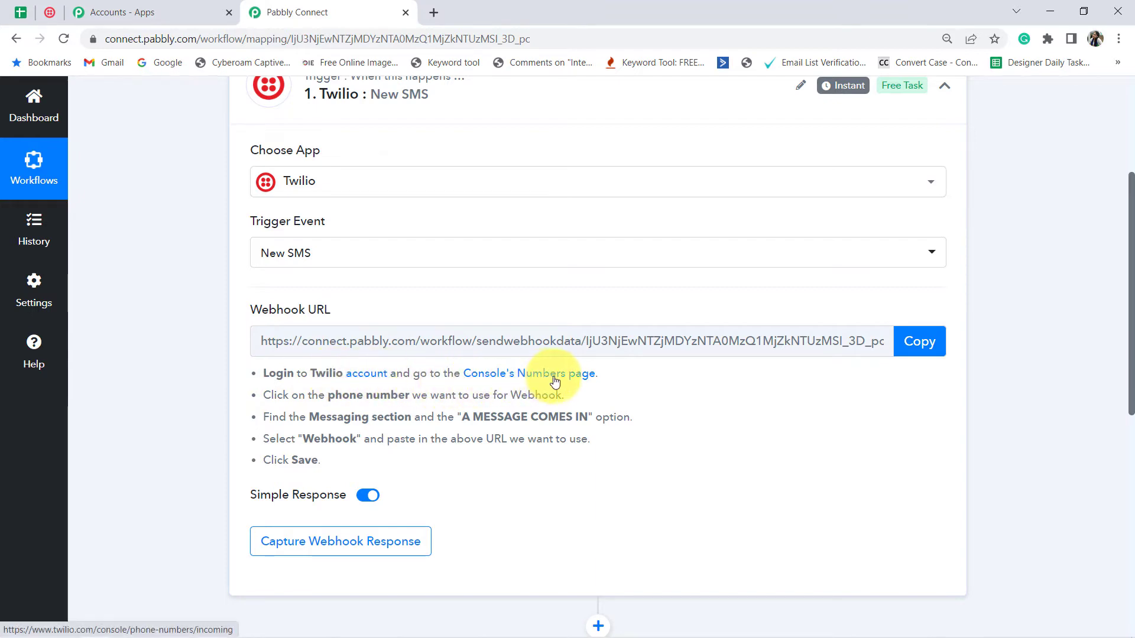
Open Twilio's Console Numbers page from the trigger instructions and copy the workflow's webhook URL.
left_click(48, 13)
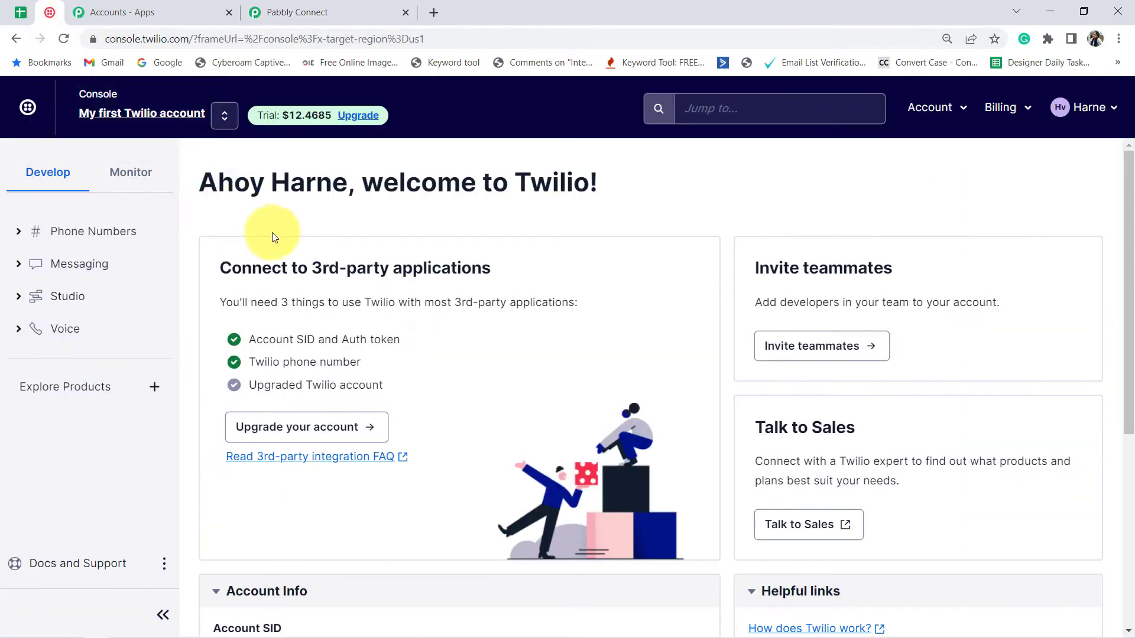
left_click(282, 4)
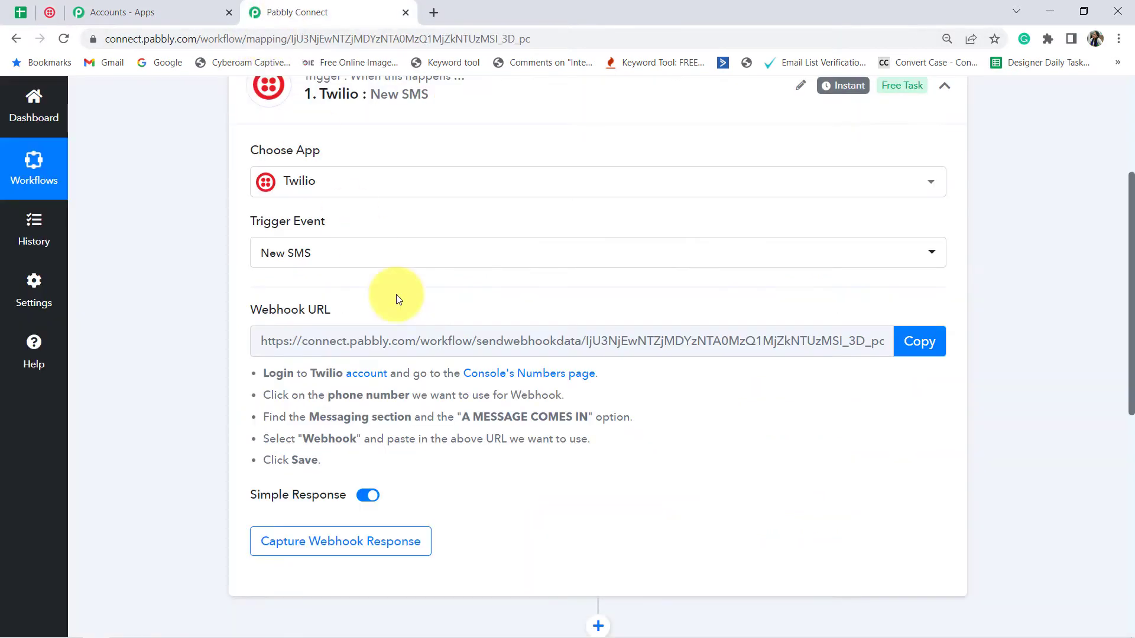
left_click(533, 377)
left_click(332, 14)
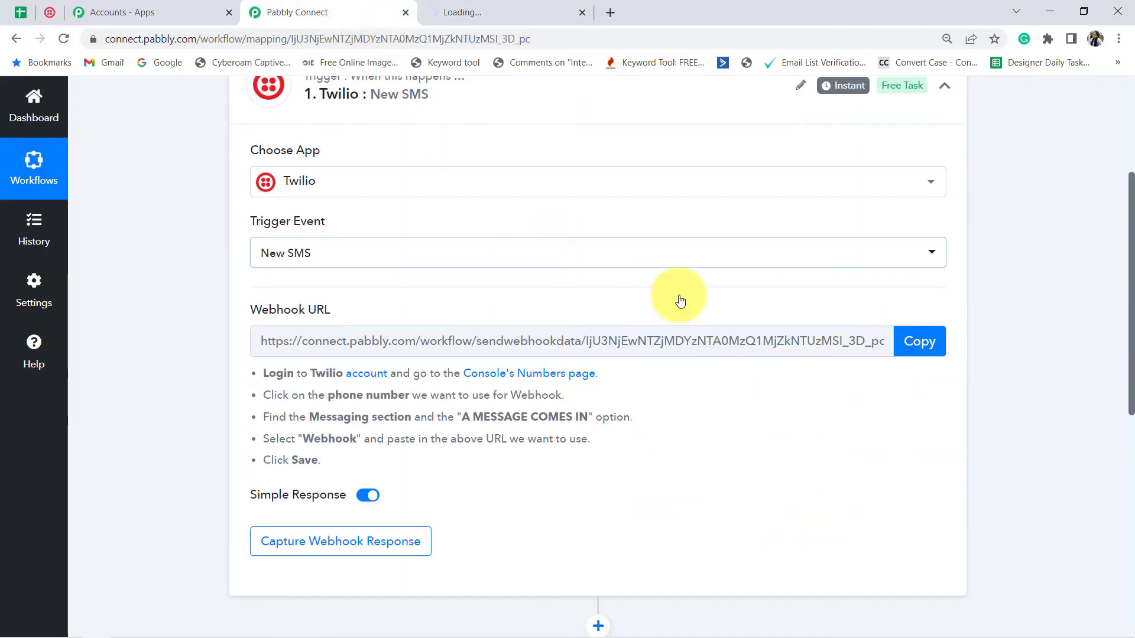
left_click(912, 342)
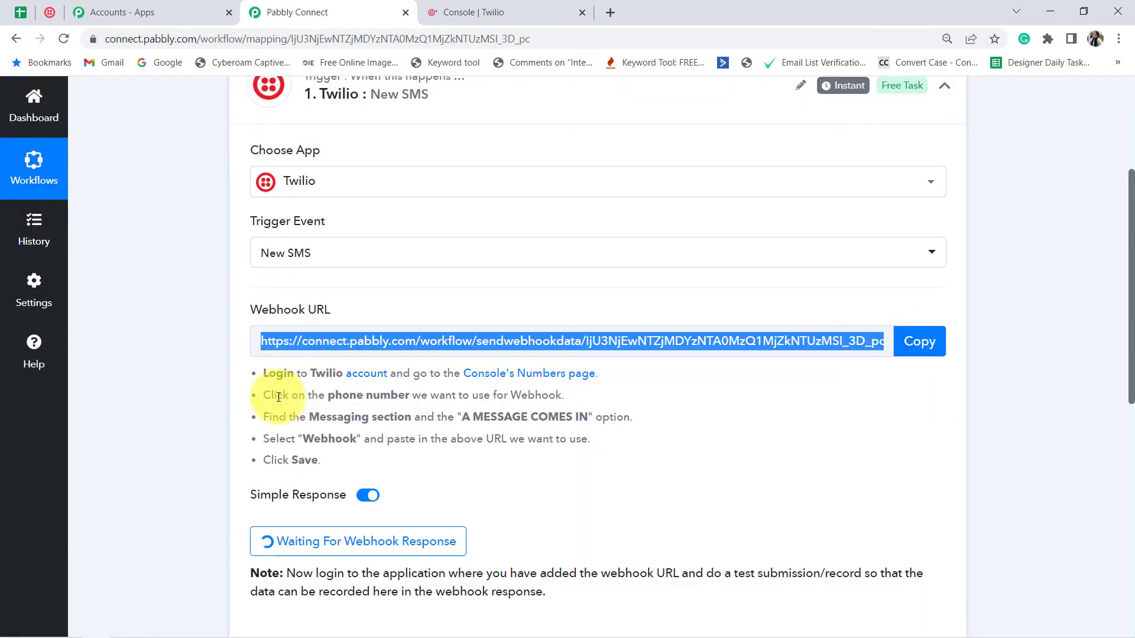
Switch to the Twilio console and open the configuration of the active phone number used for the webhook.
left_click_drag(278, 397, 524, 399)
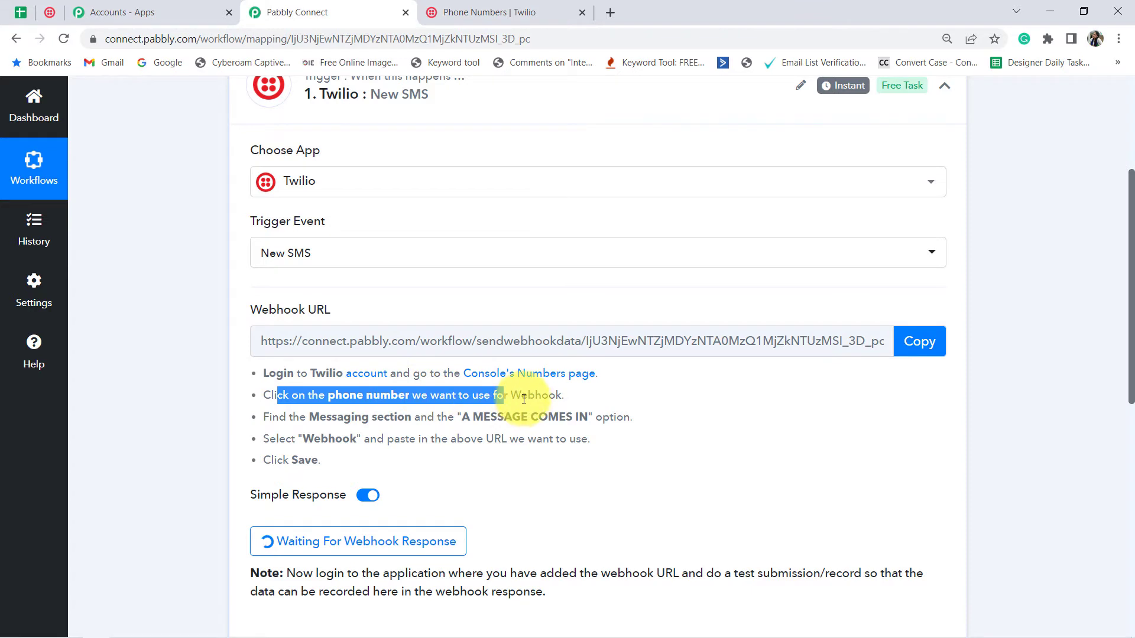
left_click(488, 13)
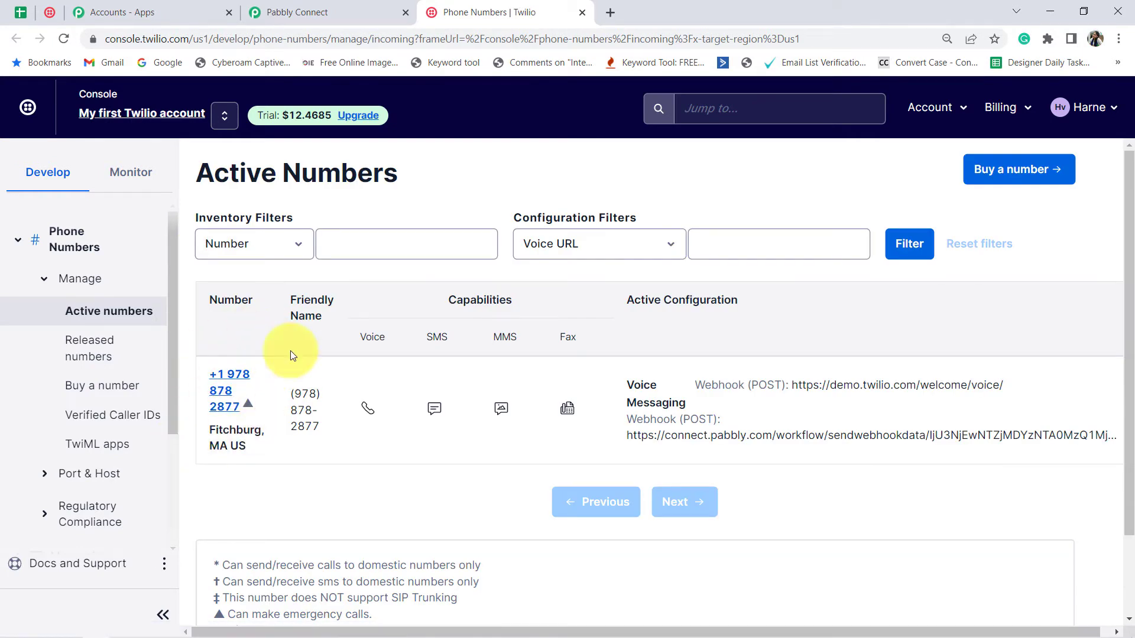
left_click(226, 377)
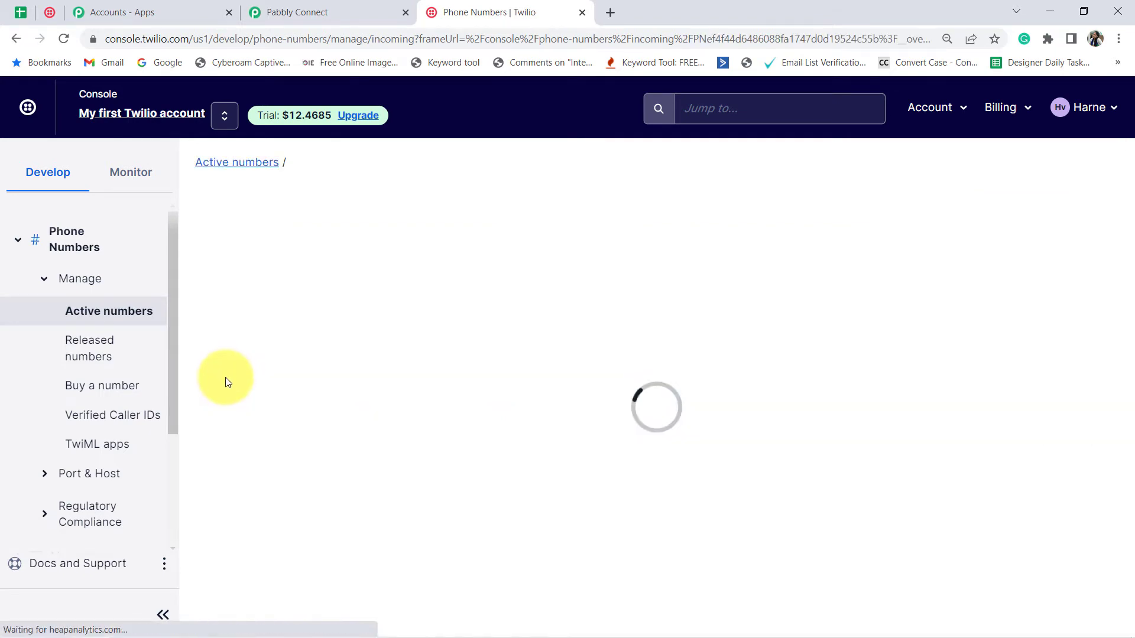
Check Pabbly Connect's instructions on the Messaging section and the "A MESSAGE COMES IN" option, and return to the Twilio console.
left_click(288, 11)
left_click_drag(267, 421, 349, 419)
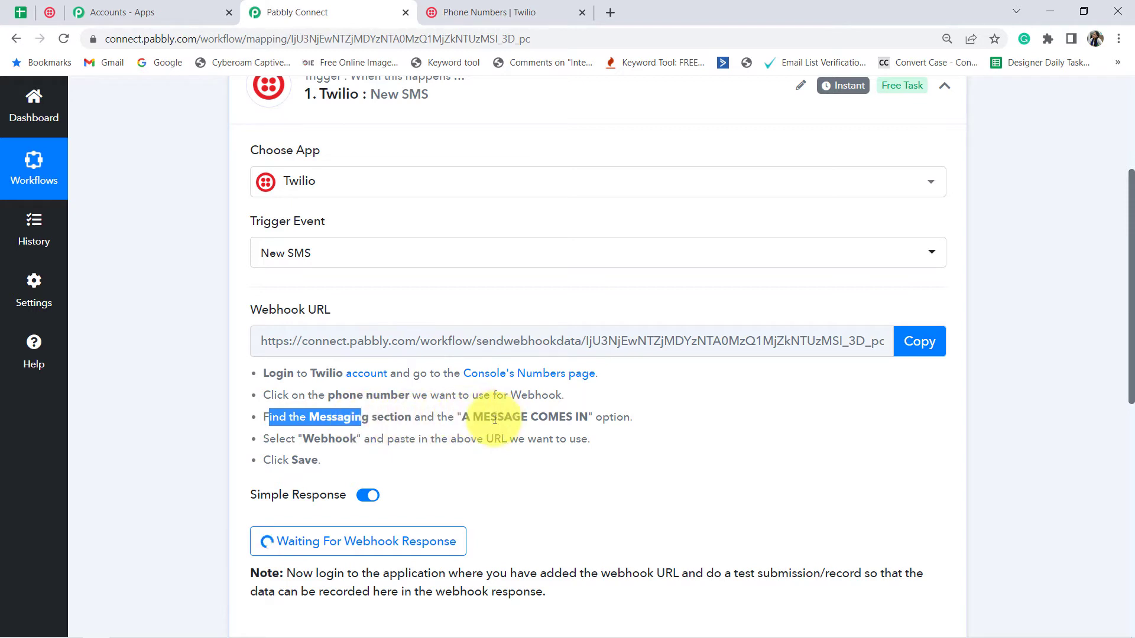
left_click_drag(470, 417, 616, 415)
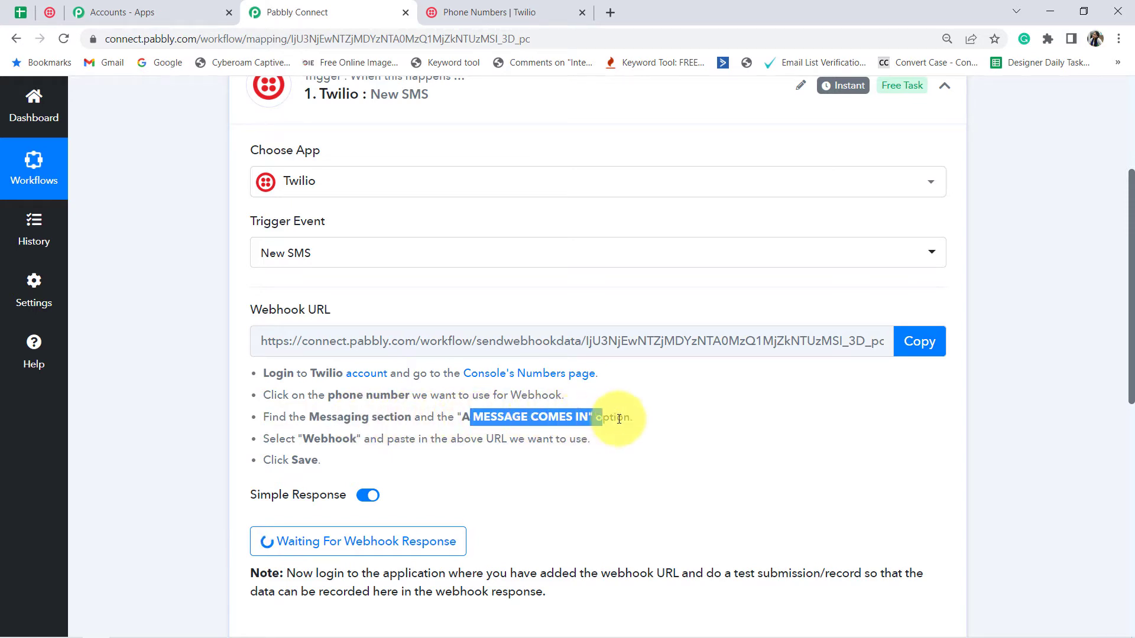
left_click(523, 434)
left_click(482, 12)
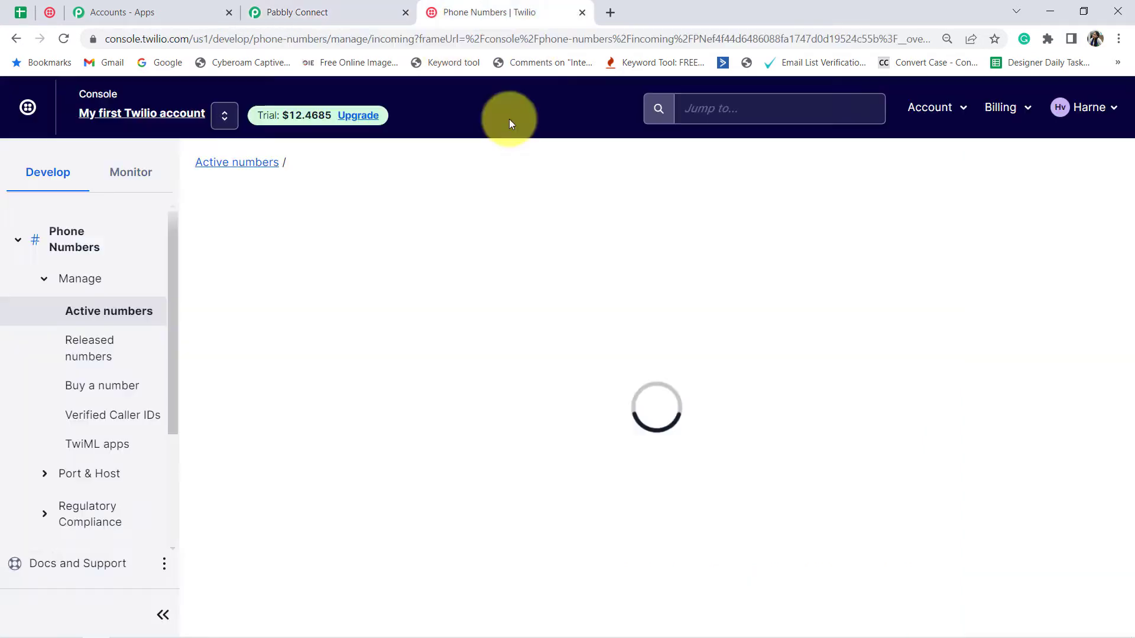
Clear the existing webhook URL of the "A MESSAGE COMES IN" option in the phone number's Messaging section.
scroll(416, 371, "down", 7)
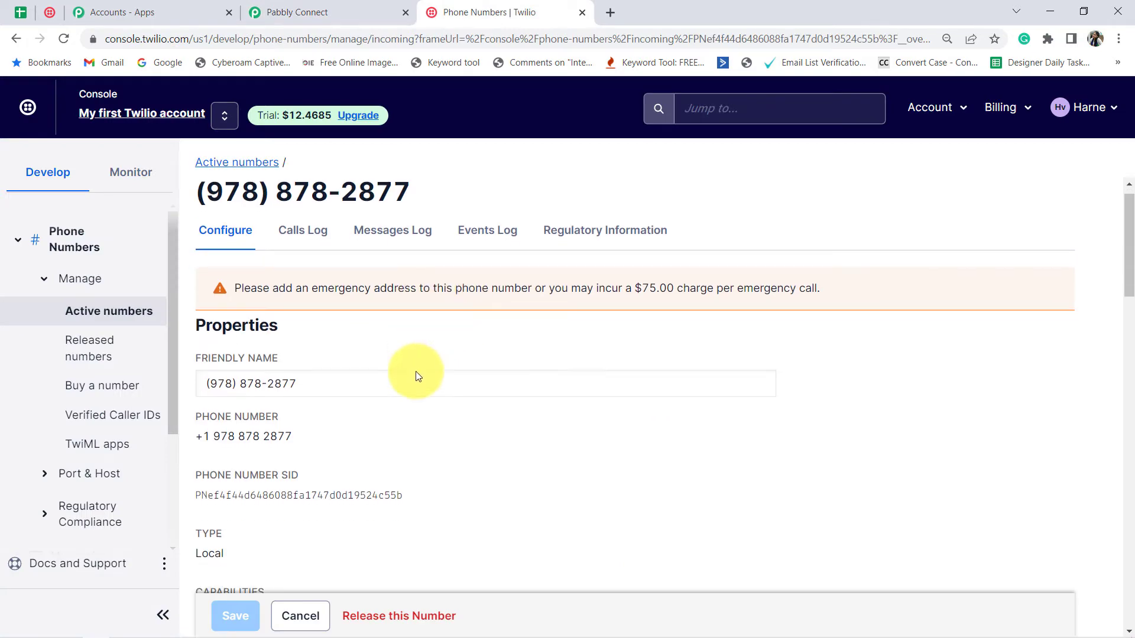
scroll(407, 404, "down", 5)
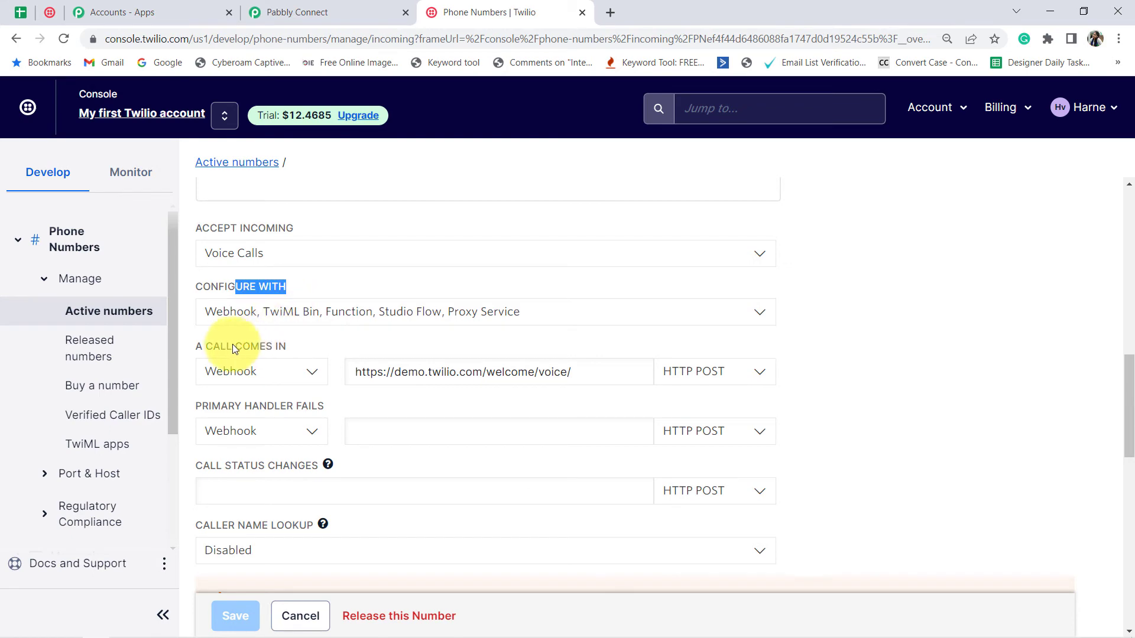
scroll(292, 355, "down", 6)
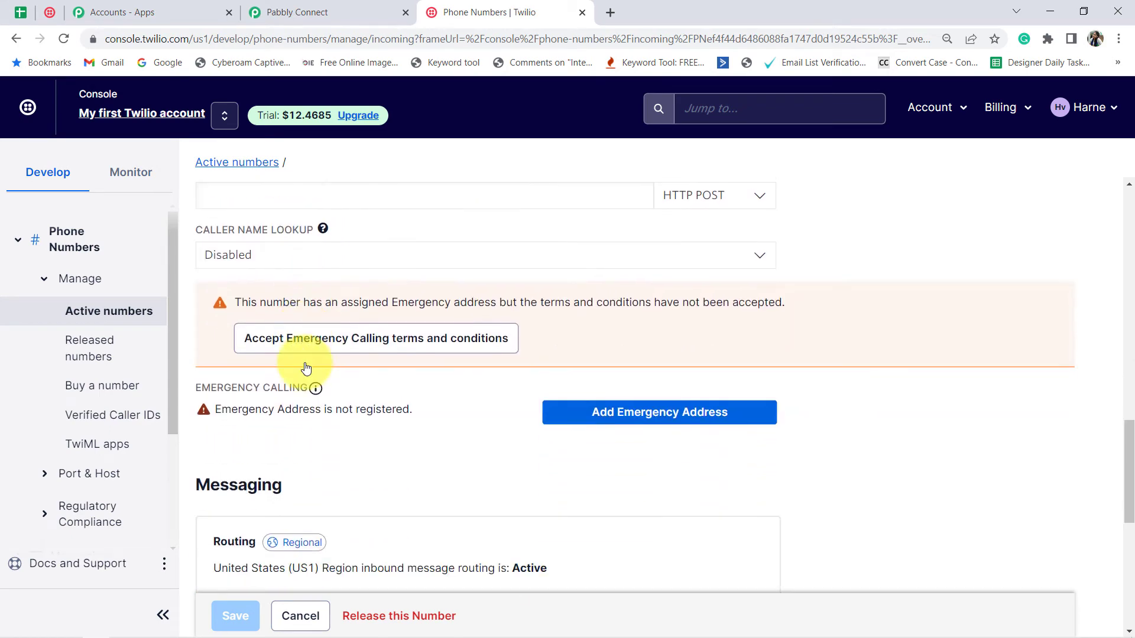
scroll(302, 371, "down", 1)
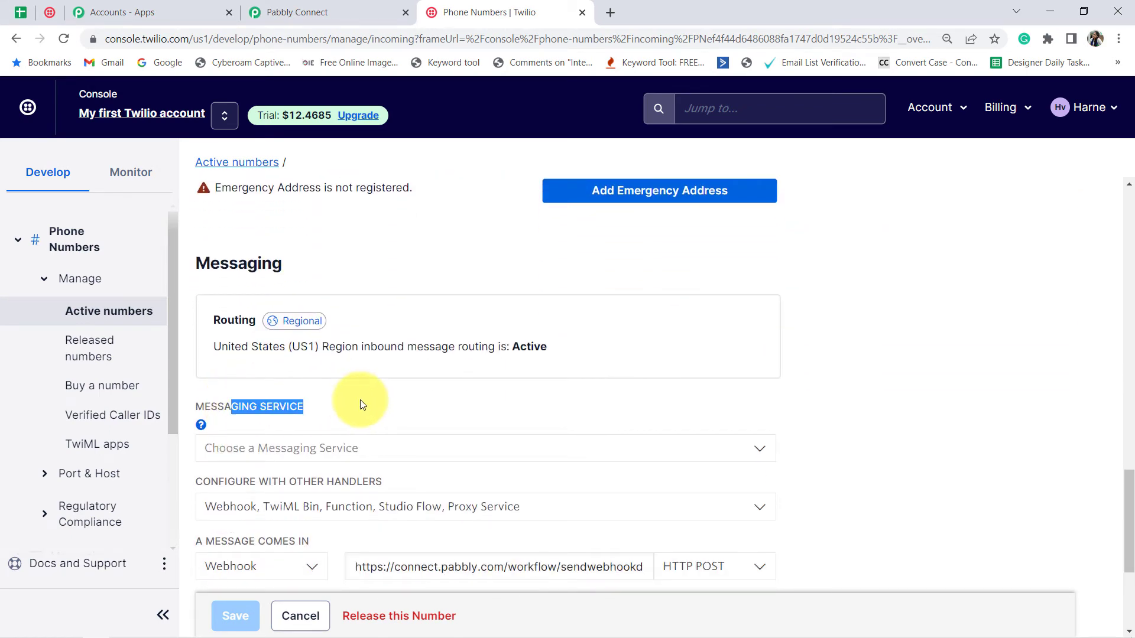
scroll(363, 402, "down", 2)
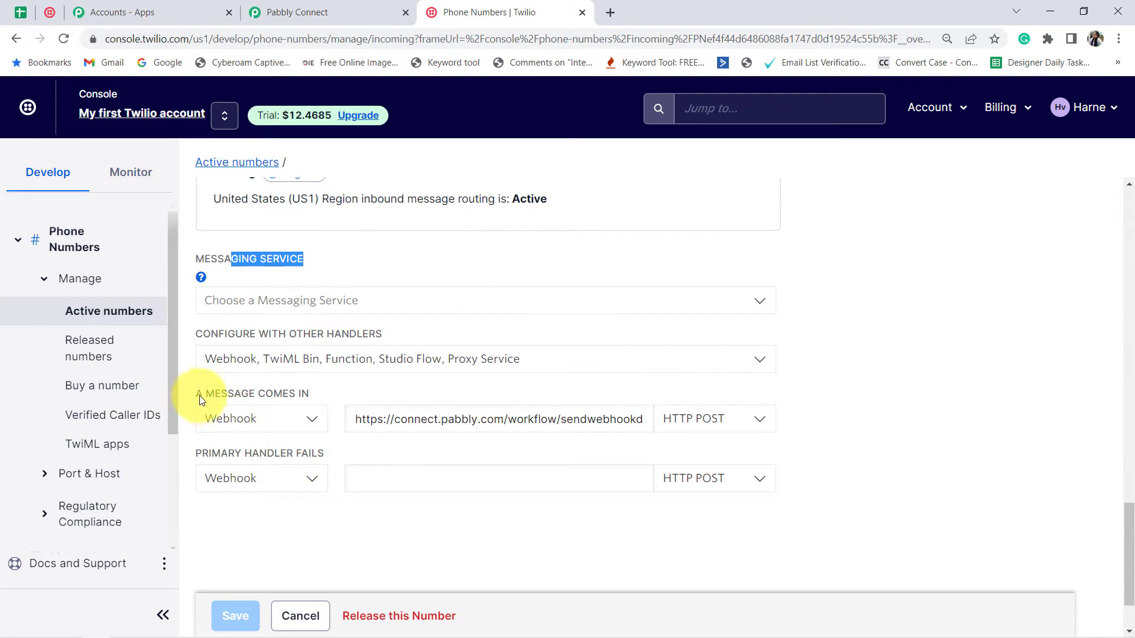
left_click(229, 430)
left_click(231, 431)
triple_click(397, 416)
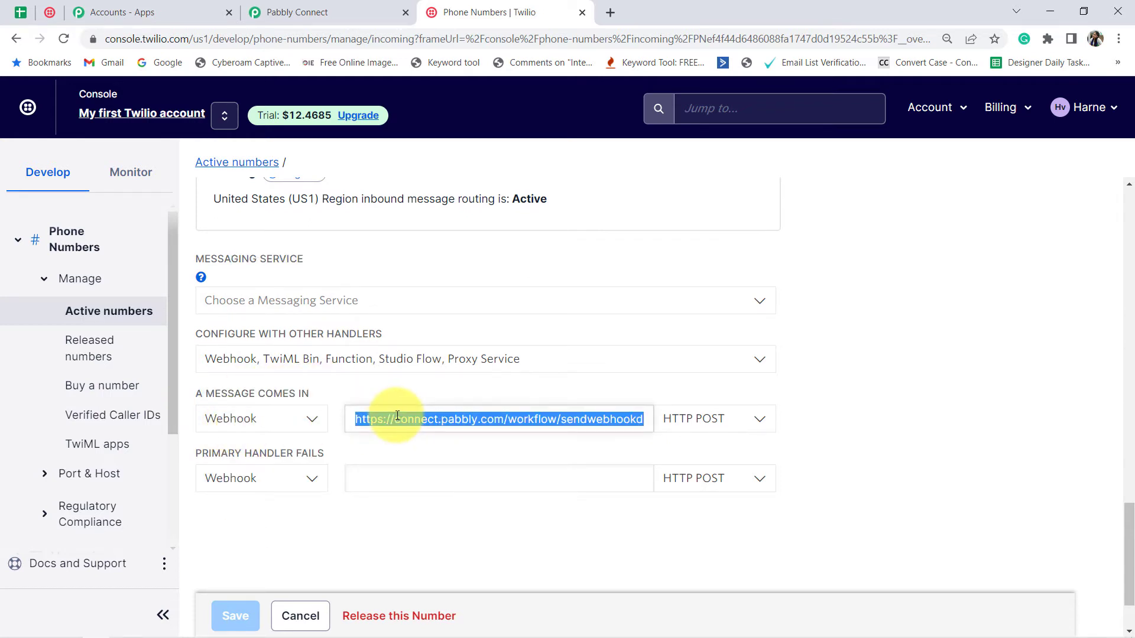
key("BackSpace")
Copy the trigger's webhook URL from Pabbly Connect, paste it into Twilio's "A MESSAGE COMES IN" webhook field and save the number.
left_click(297, 12)
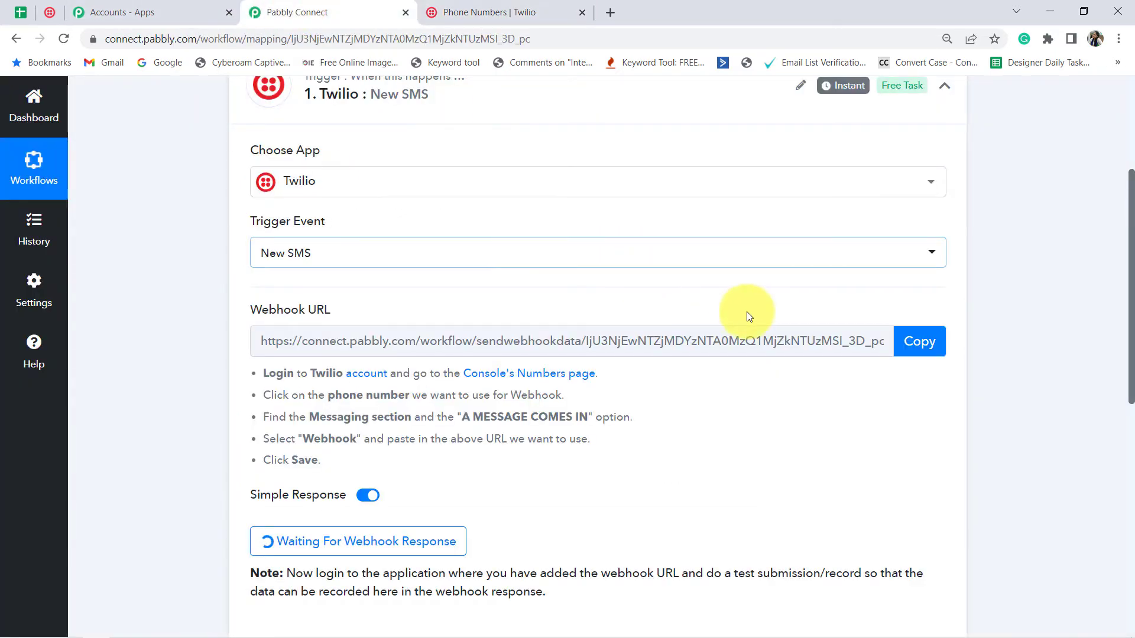
left_click(931, 349)
left_click(481, 12)
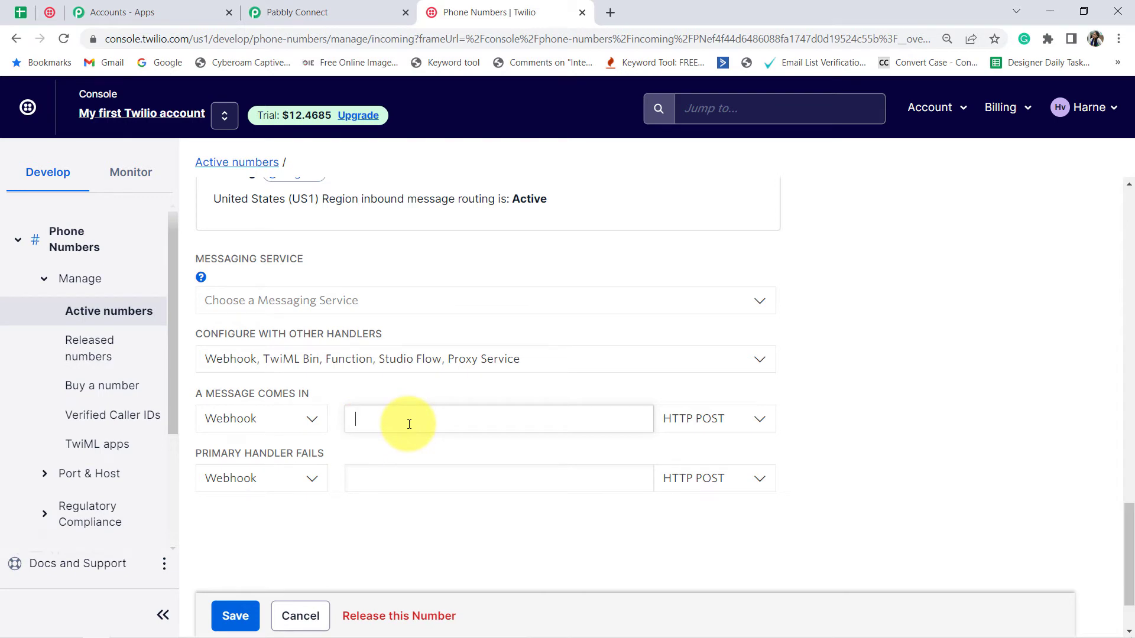
key("ctrl+v")
left_click(238, 623)
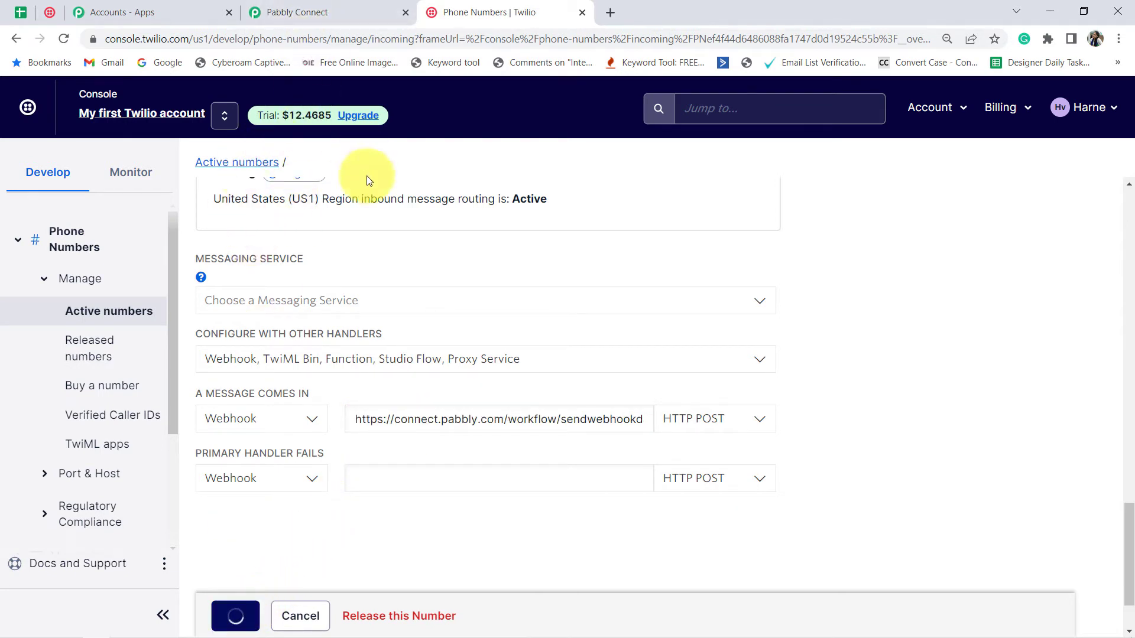
left_click_drag(292, 205, 375, 205)
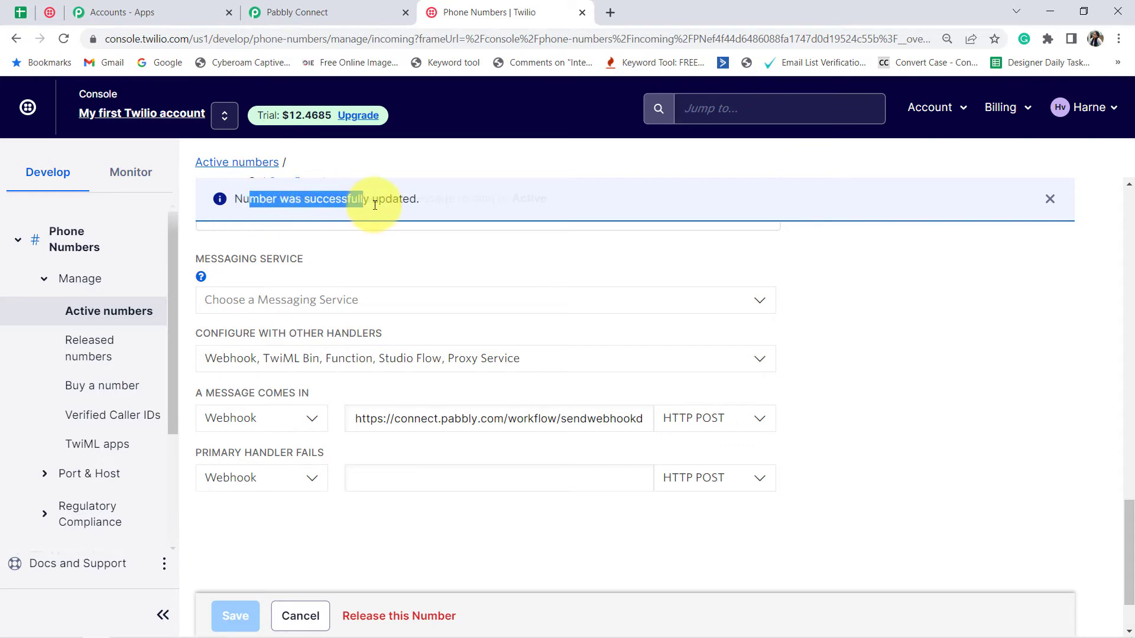
Switch to Pabbly Connect and read the note about making a test submission for the webhook response.
left_click(363, 5)
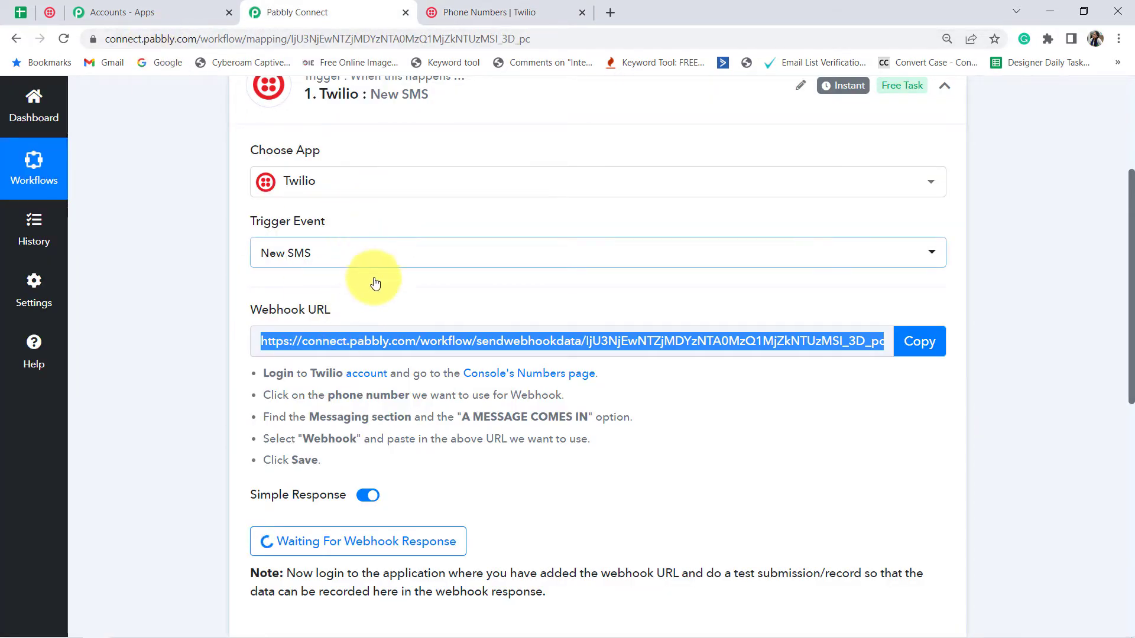
scroll(445, 349, "down", 3)
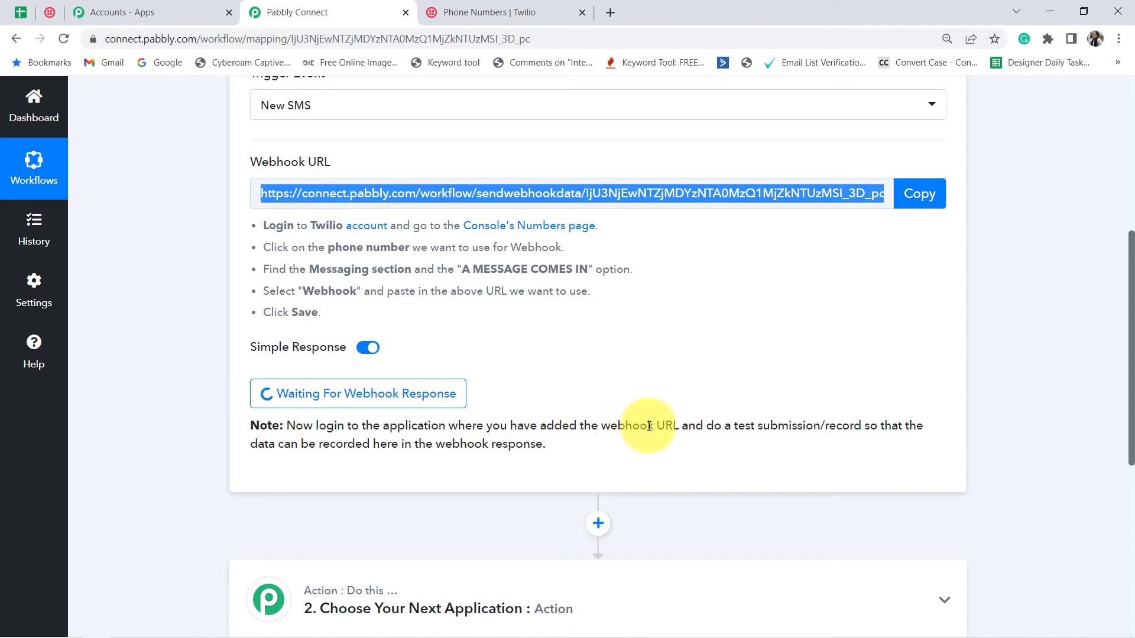
left_click_drag(736, 426, 568, 471)
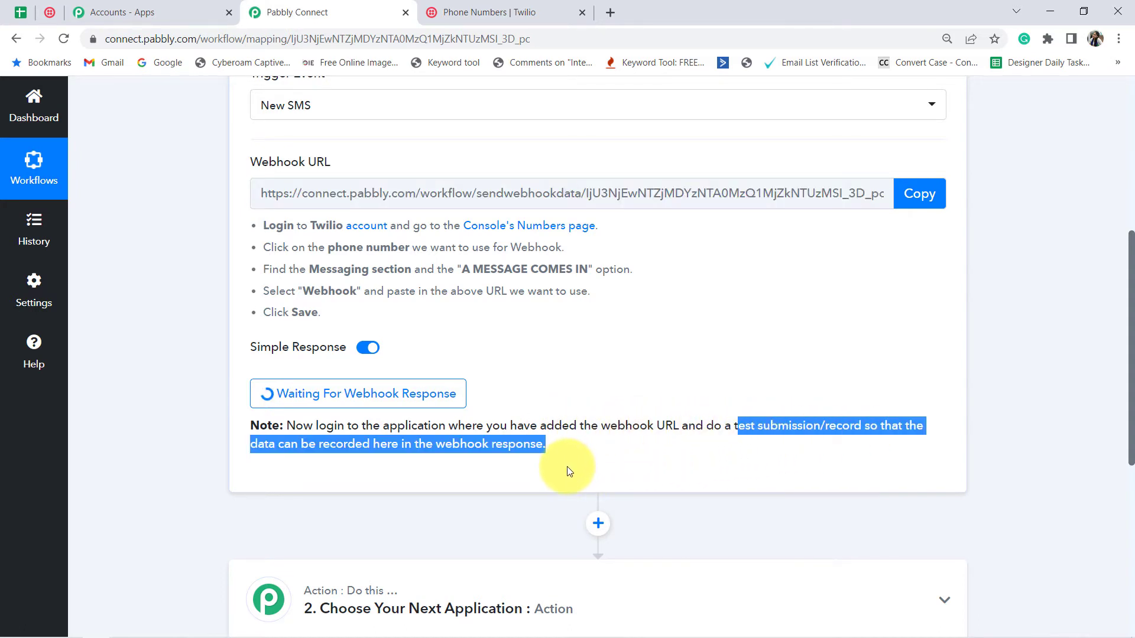
Return to the Twilio console and check the phone number that receives the test SMS.
left_click(462, 11)
scroll(329, 291, "down", 1)
scroll(329, 337, "up", 1)
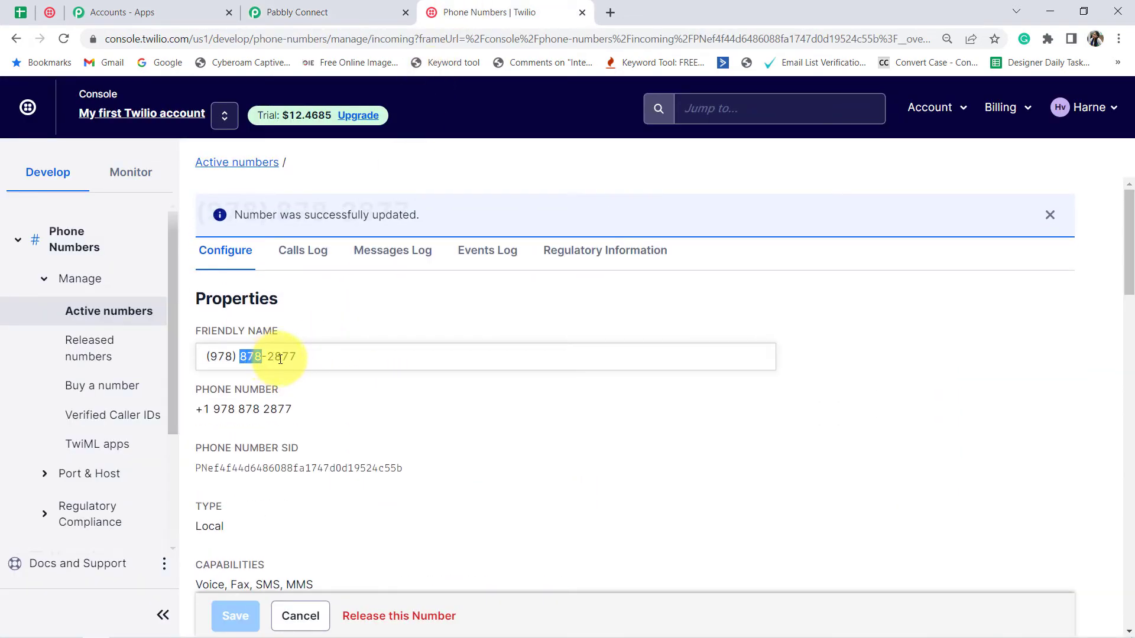
left_click_drag(287, 362, 212, 360)
left_click_drag(291, 359, 253, 197)
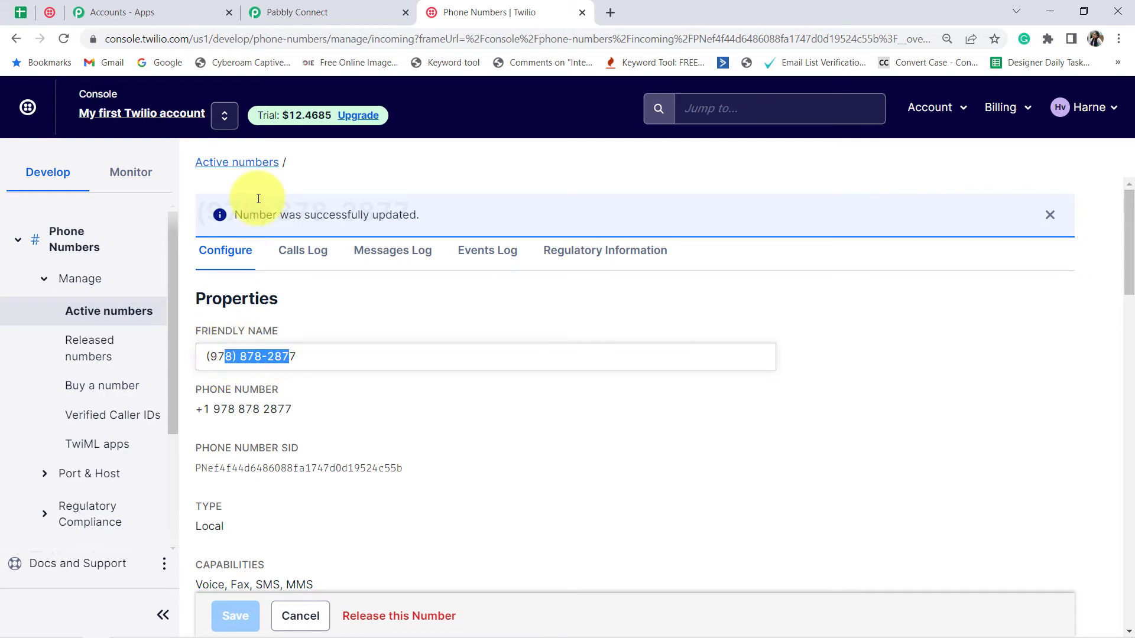
Go back to Pabbly Connect and check the Twilio trigger's webhook response status and its note.
left_click(284, 11)
scroll(406, 418, "down", 7)
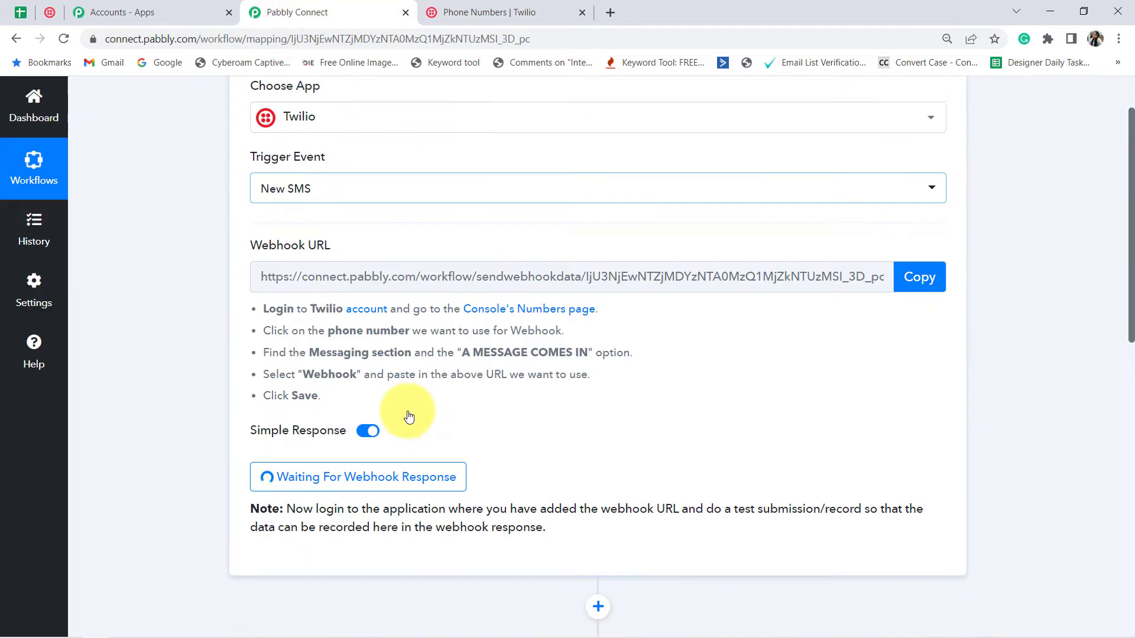
scroll(362, 356, "up", 2)
scroll(414, 384, "down", 1)
left_click_drag(402, 370, 509, 370)
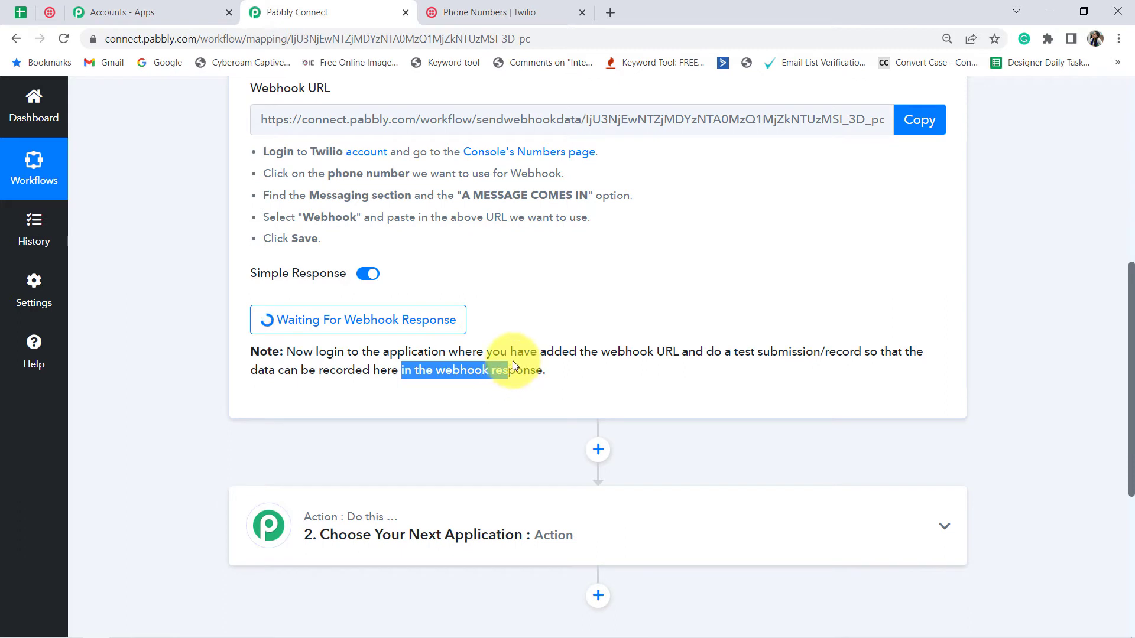
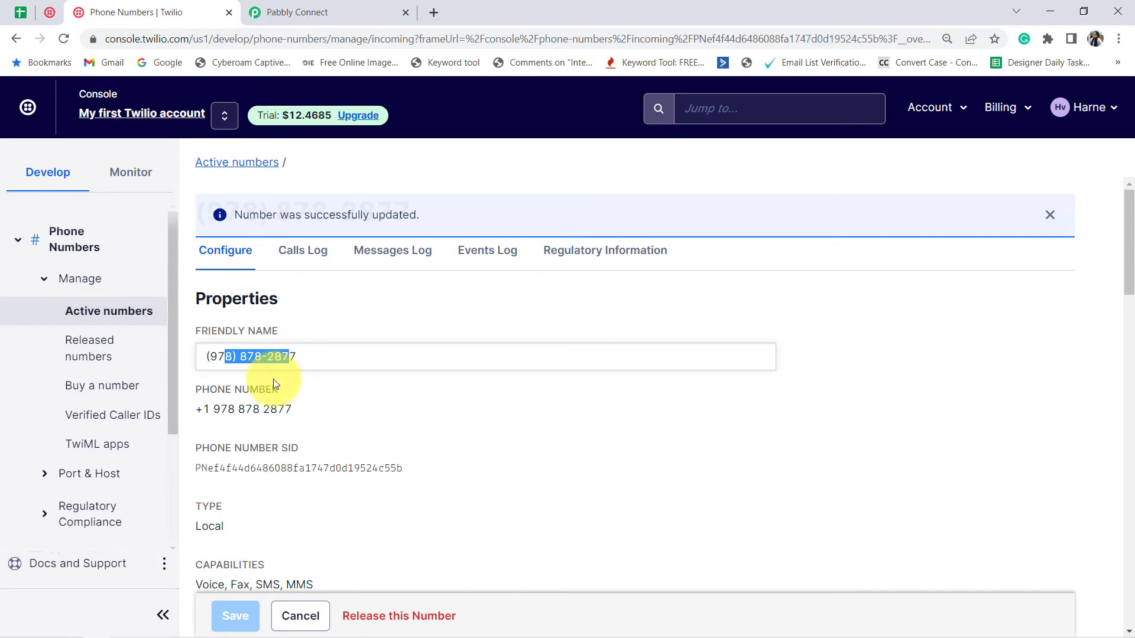
Examine the webhook response received by the Twilio trigger in Pabbly Connect, down to the Body field.
left_click(307, 10)
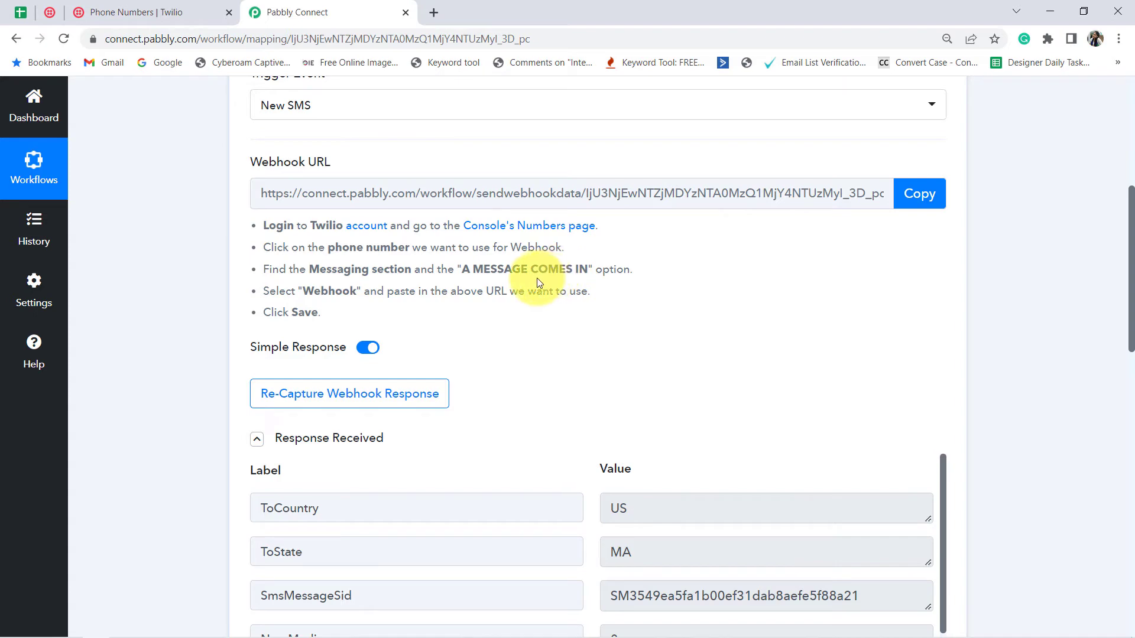
left_click(150, 12)
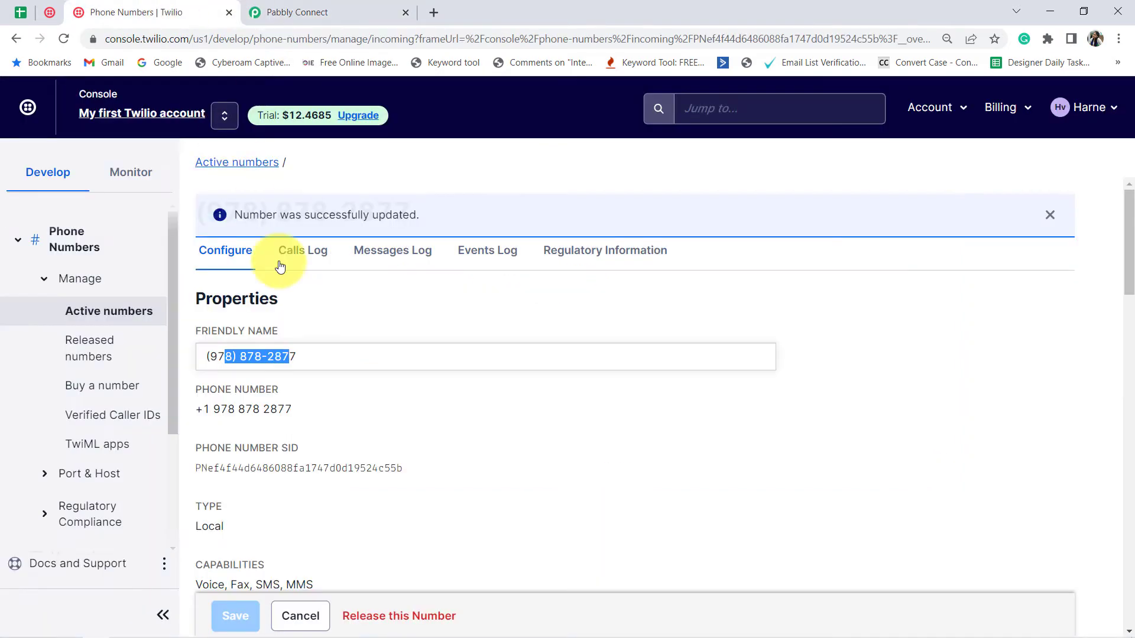
left_click(331, 15)
scroll(598, 337, "down", 2)
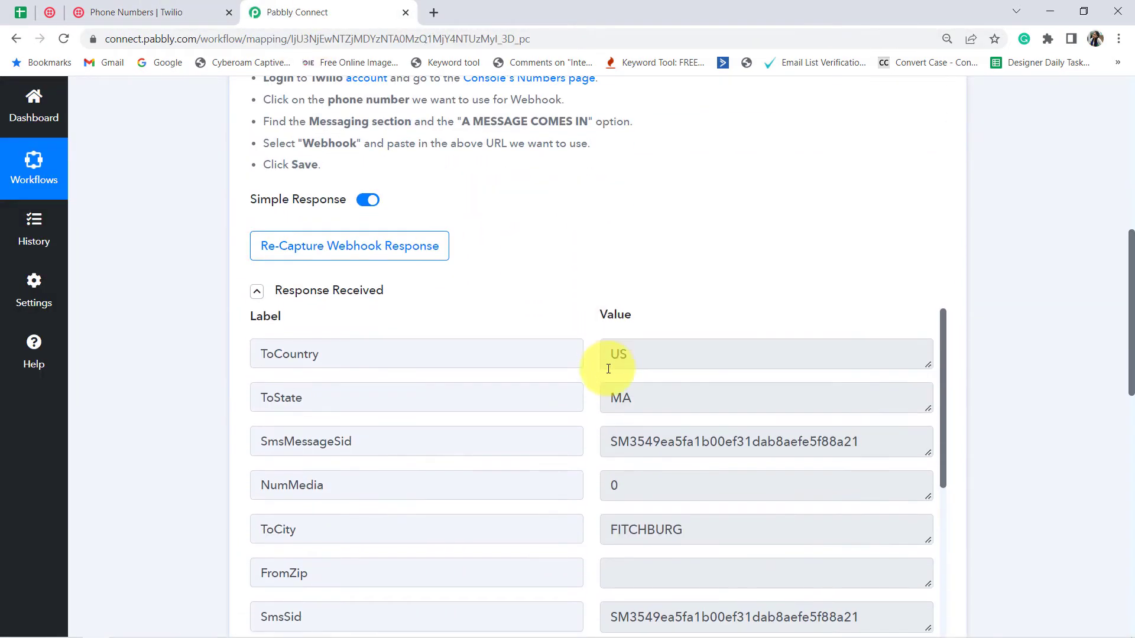
scroll(608, 368, "down", 1)
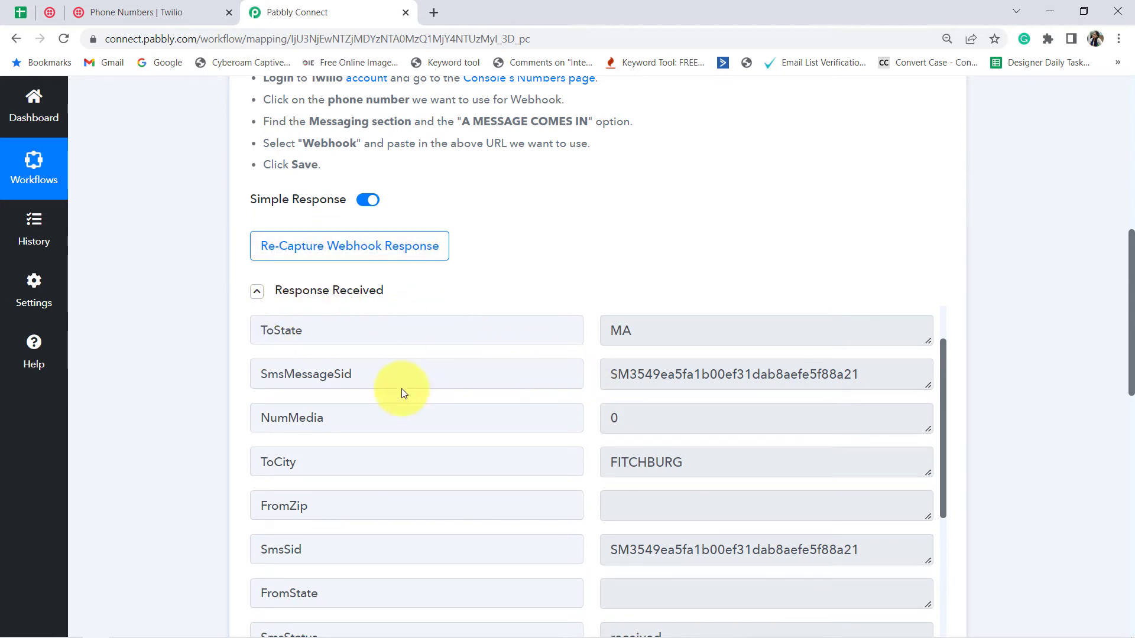
scroll(591, 290, "down", 2)
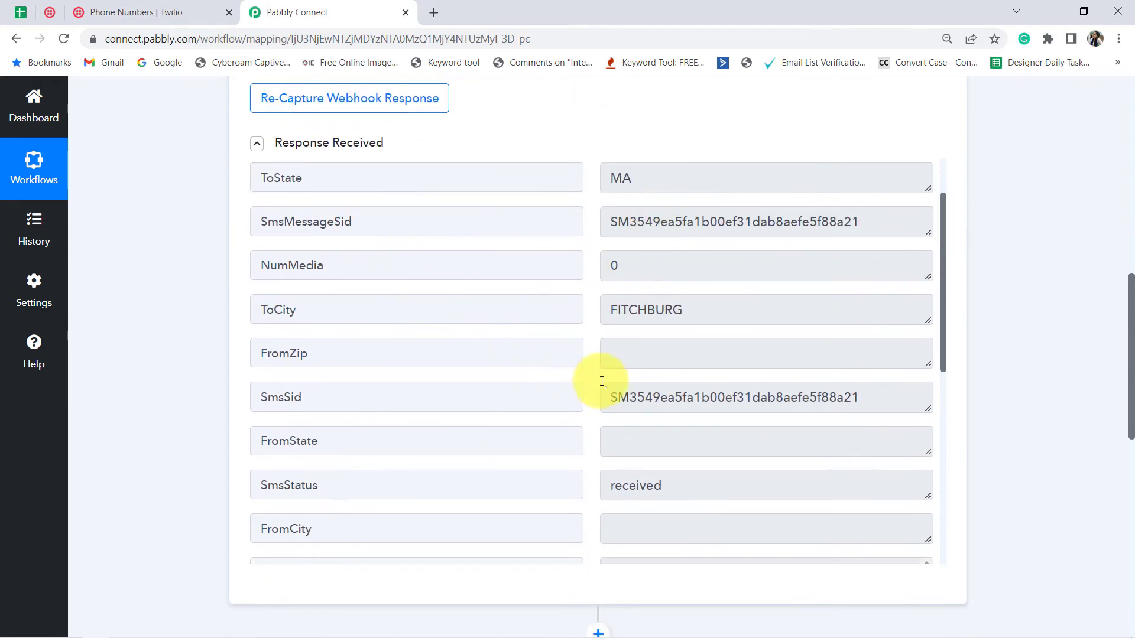
scroll(728, 385, "down", 5)
scroll(709, 272, "up", 3)
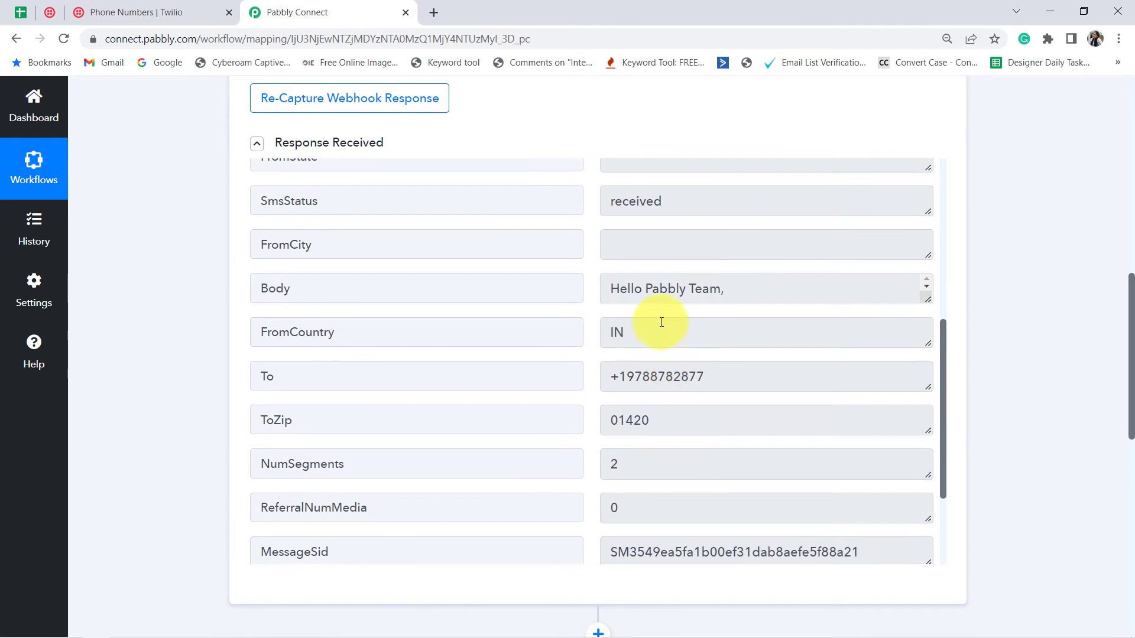
Enlarge the Body value in the received response and read the full SMS text.
left_click_drag(928, 299, 922, 469)
left_click_drag(635, 329, 872, 328)
left_click(629, 361)
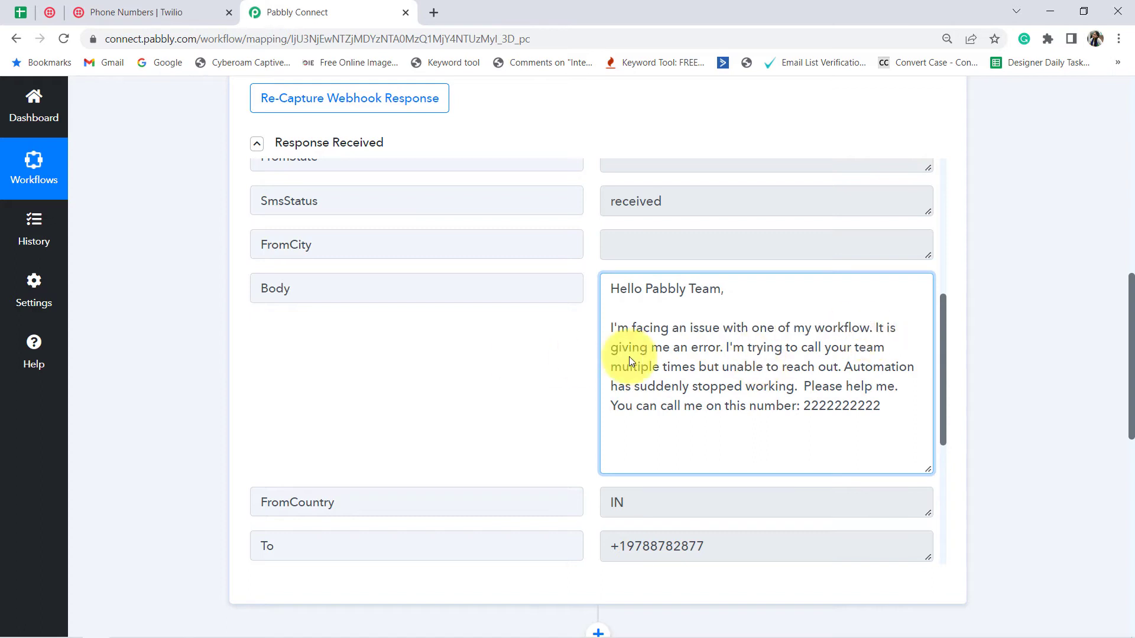
left_click_drag(715, 347, 862, 390)
left_click_drag(631, 290, 857, 407)
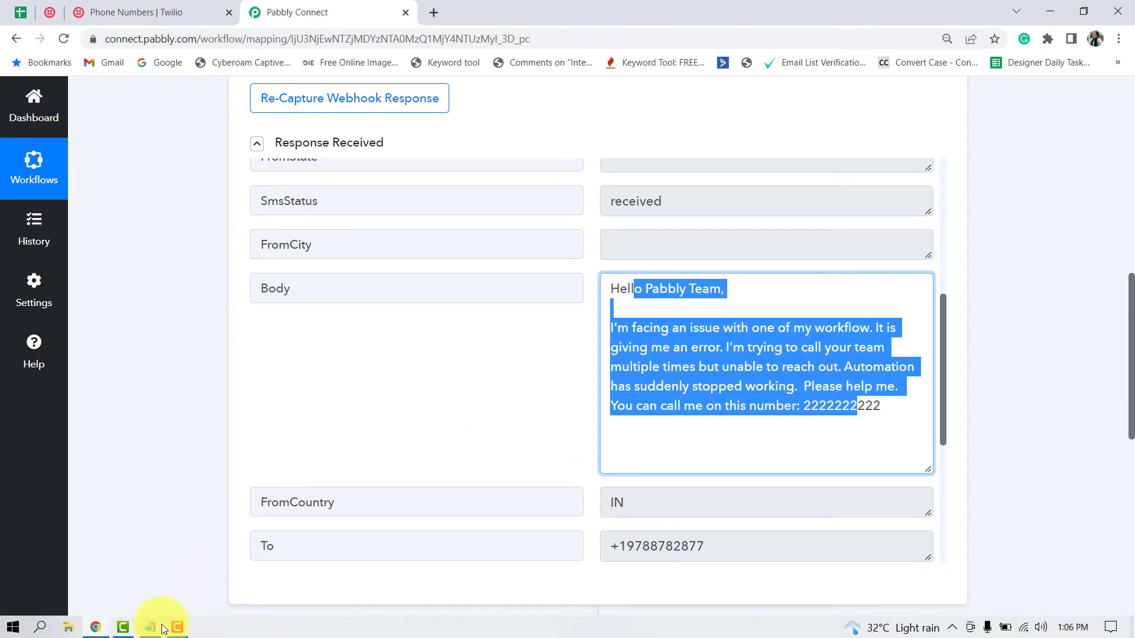
left_click(149, 628)
left_click(150, 630)
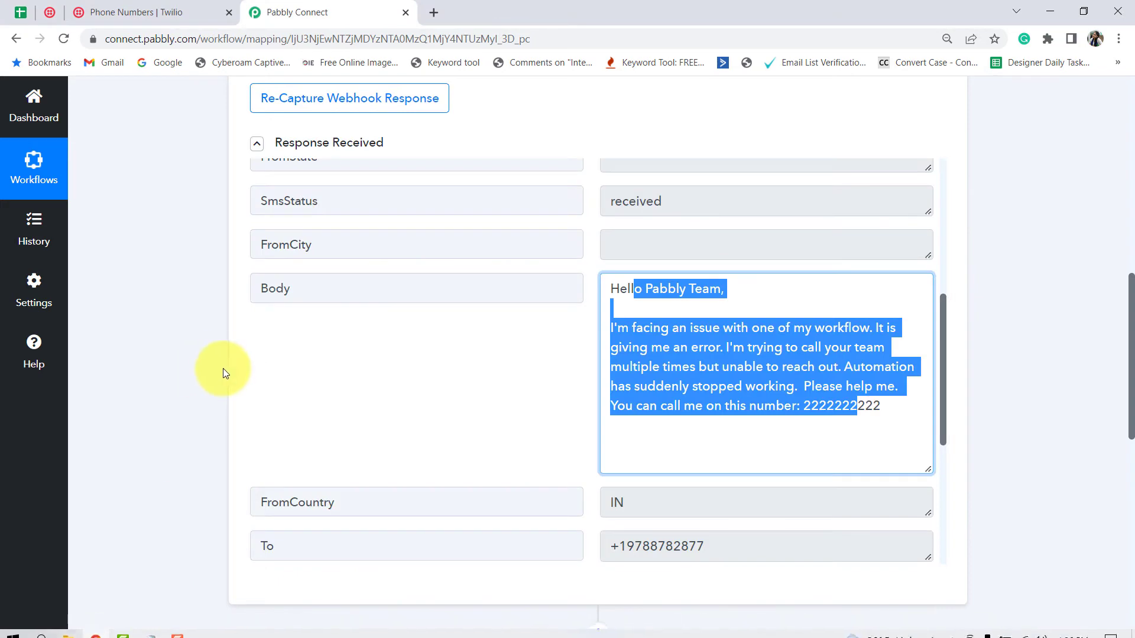
left_click(164, 7)
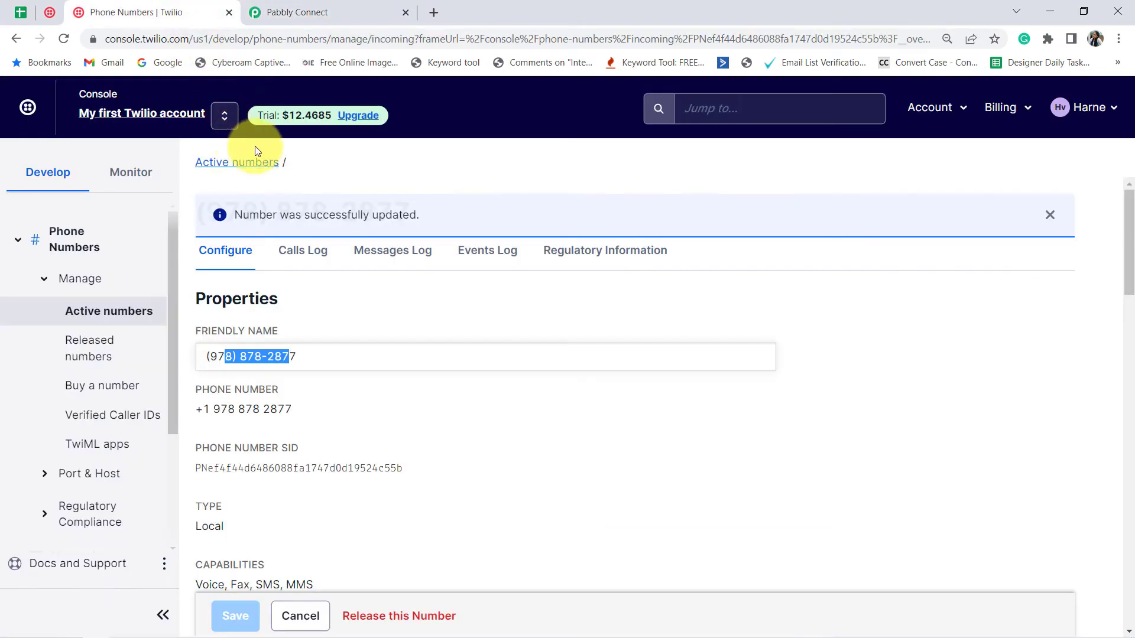
left_click(322, 11)
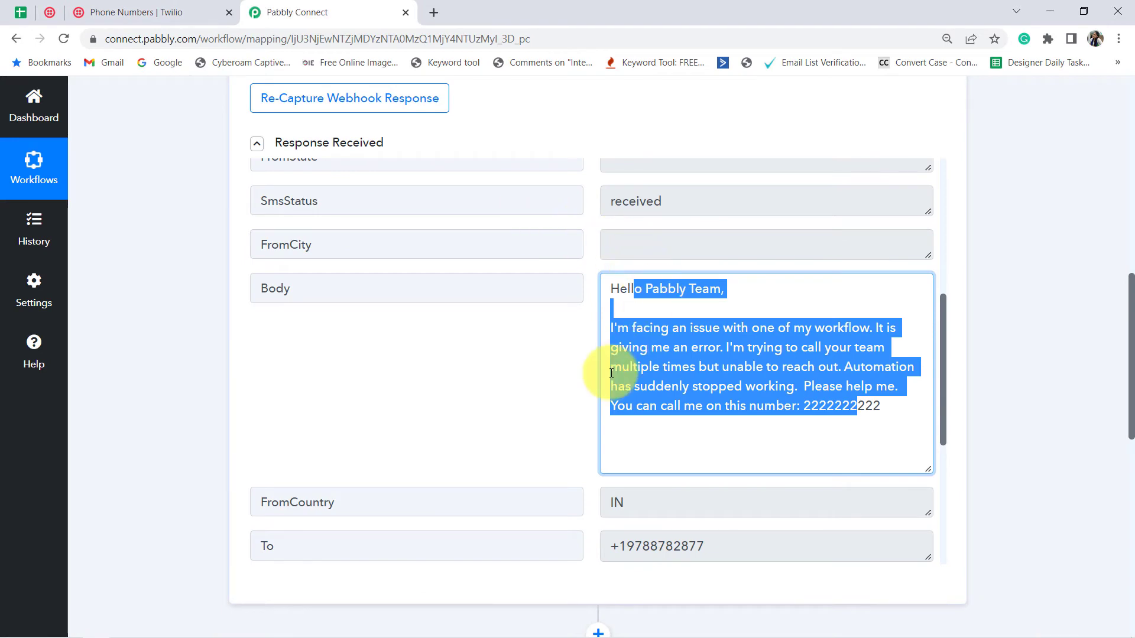
Check the recipient and sender numbers in the To and From fields of the received response.
scroll(735, 304, "down", 5)
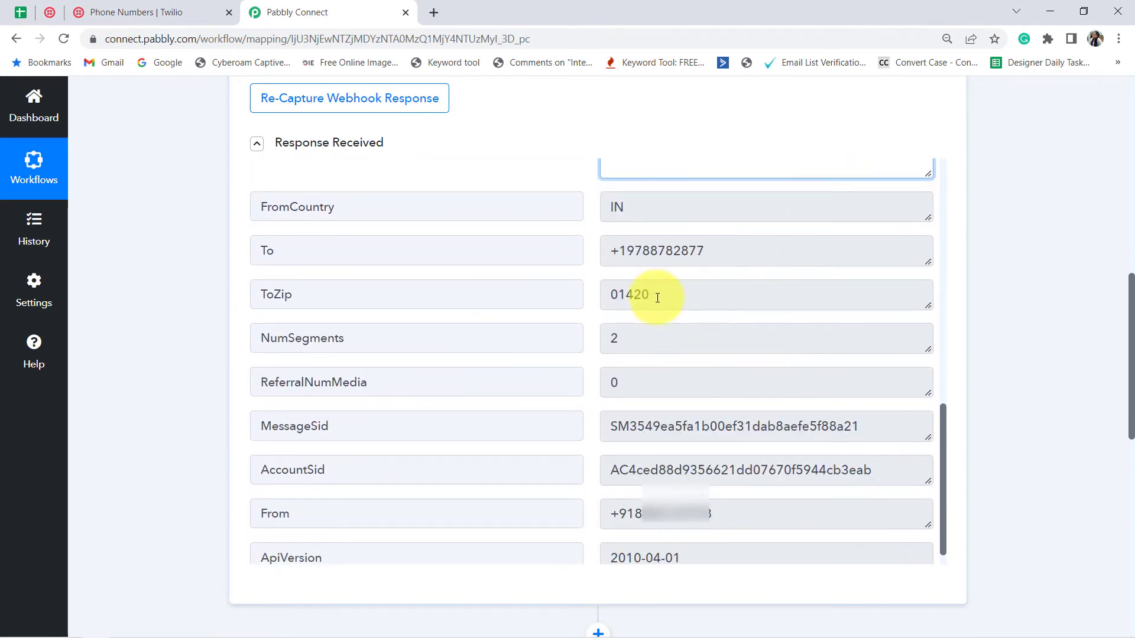
left_click_drag(683, 250, 572, 276)
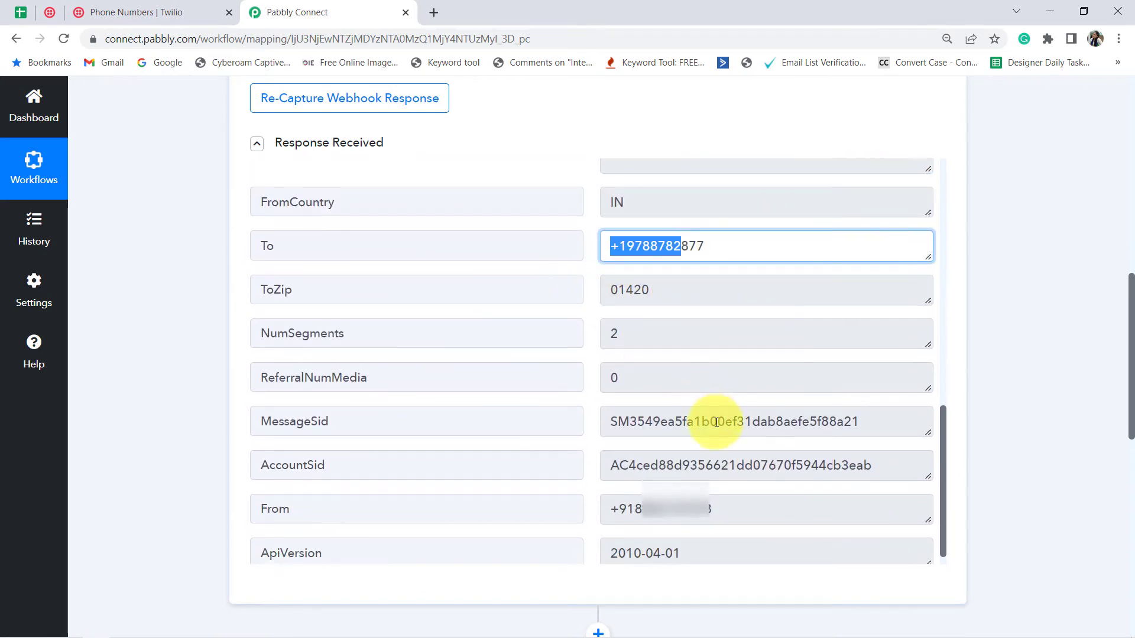
scroll(715, 423, "down", 1)
scroll(715, 423, "up", 3)
scroll(718, 418, "up", 6)
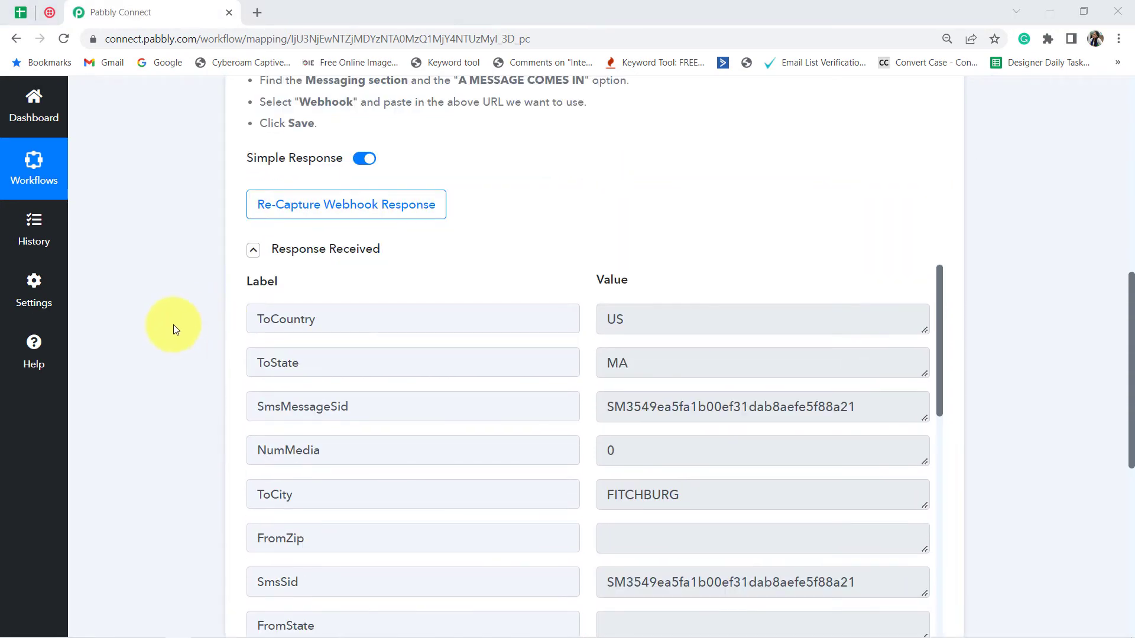
Add an action step after the Twilio trigger and choose Google Sheets as its app.
left_click(173, 325)
scroll(171, 328, "down", 7)
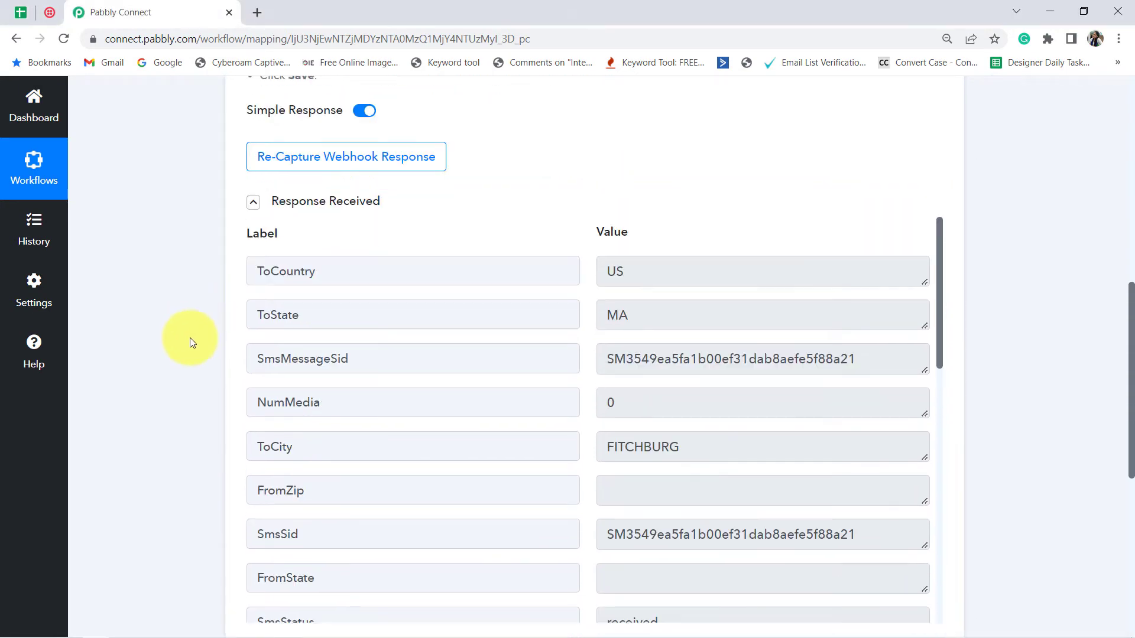
scroll(169, 335, "down", 1)
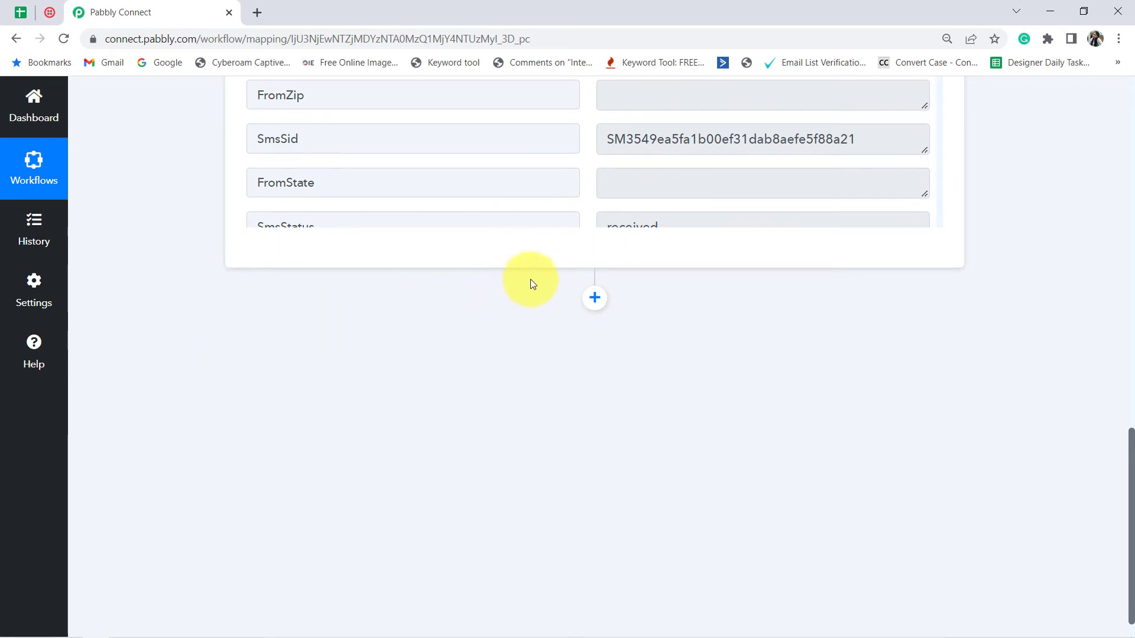
scroll(689, 329, "up", 3)
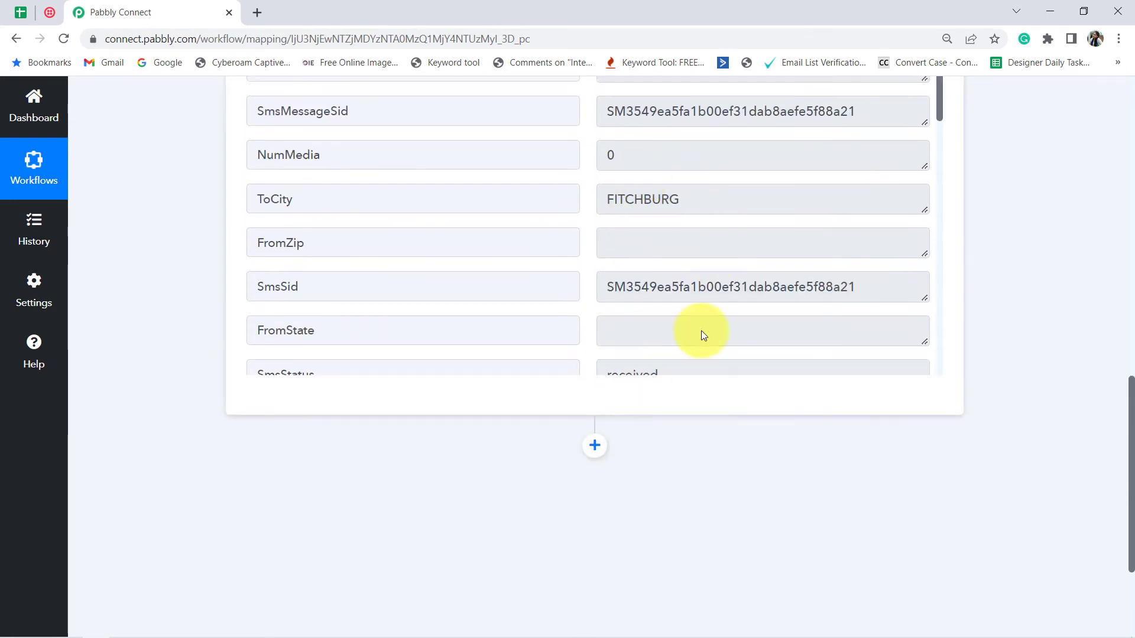
scroll(683, 296, "down", 2)
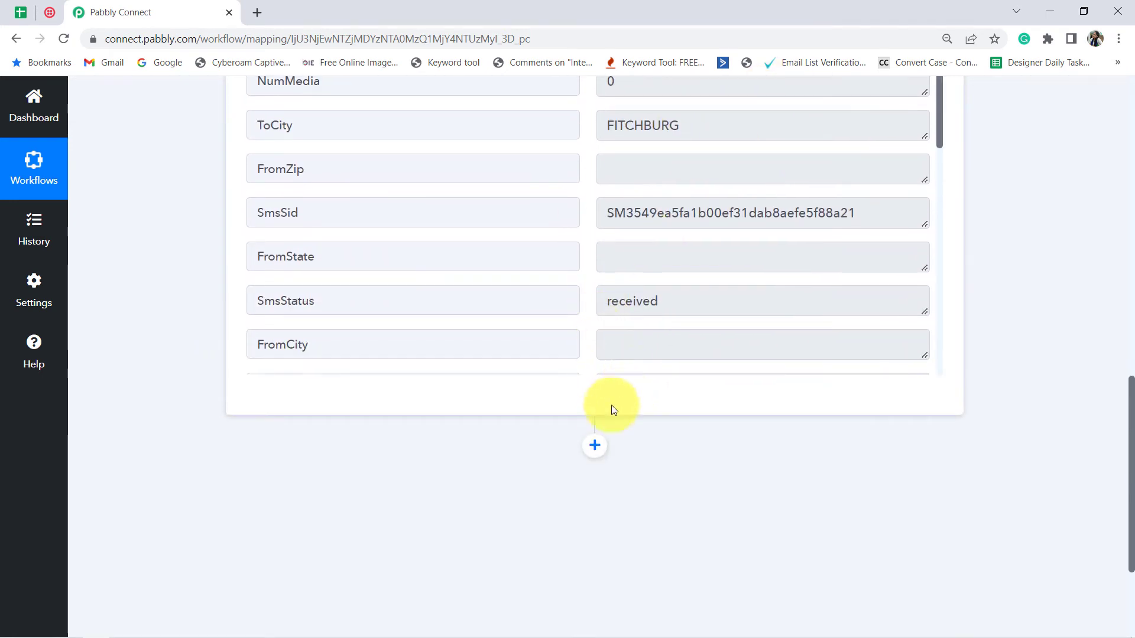
left_click(593, 449)
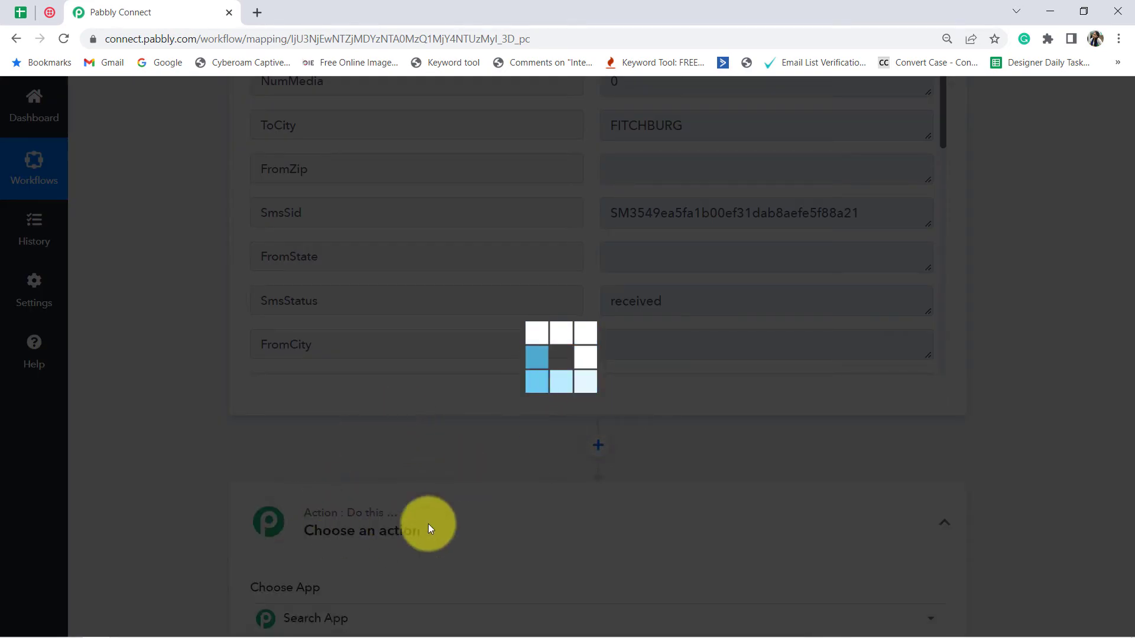
scroll(417, 436, "down", 5)
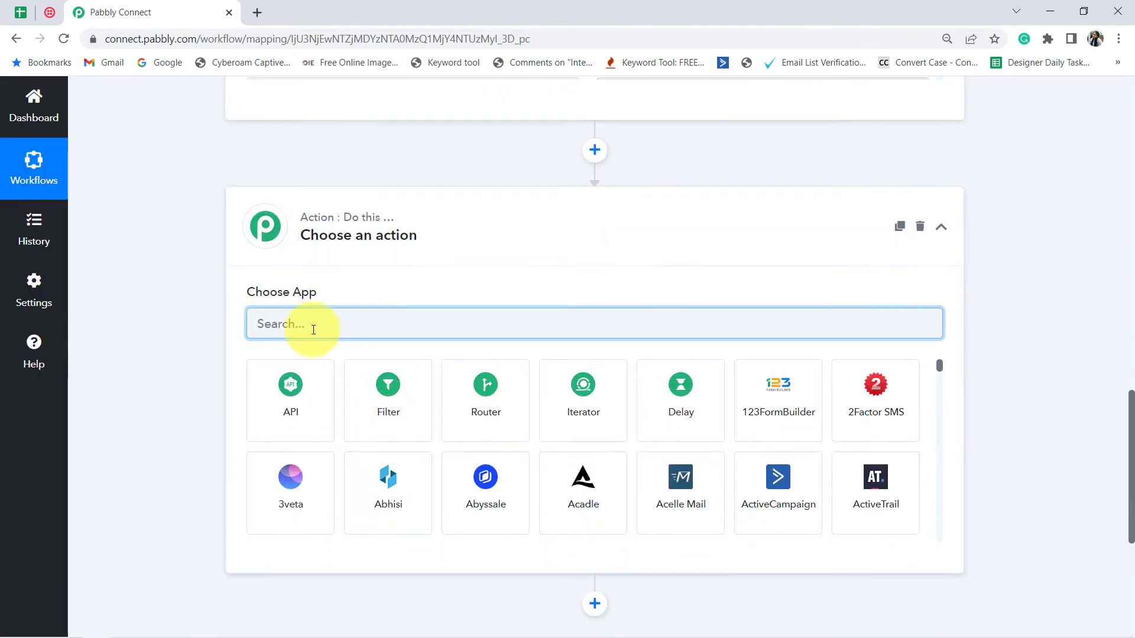
type("googl")
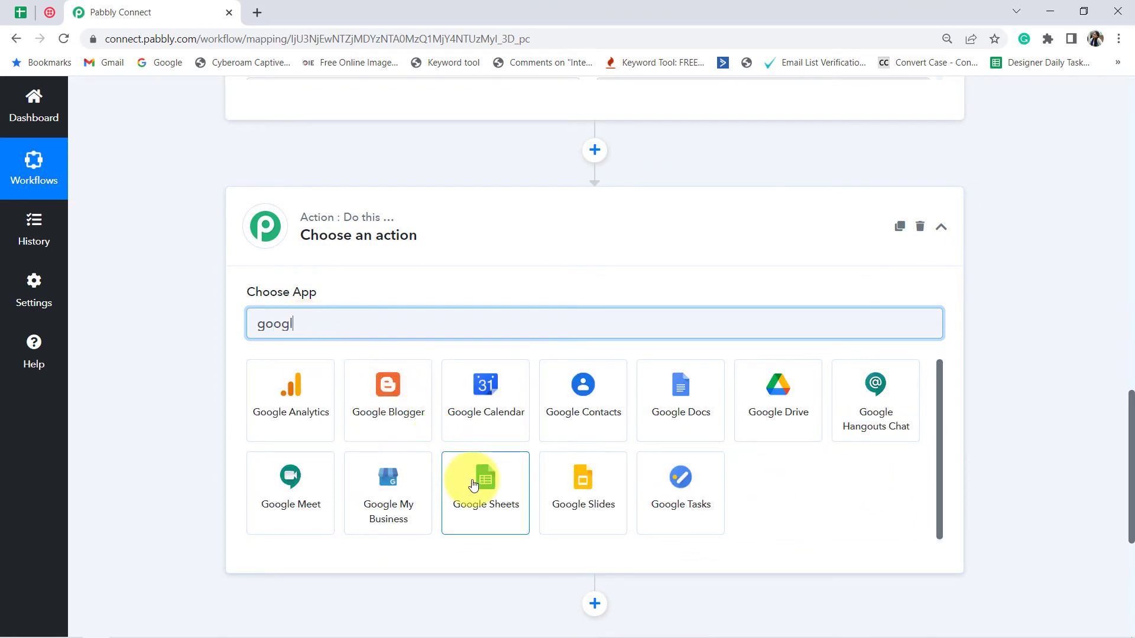
left_click(470, 478)
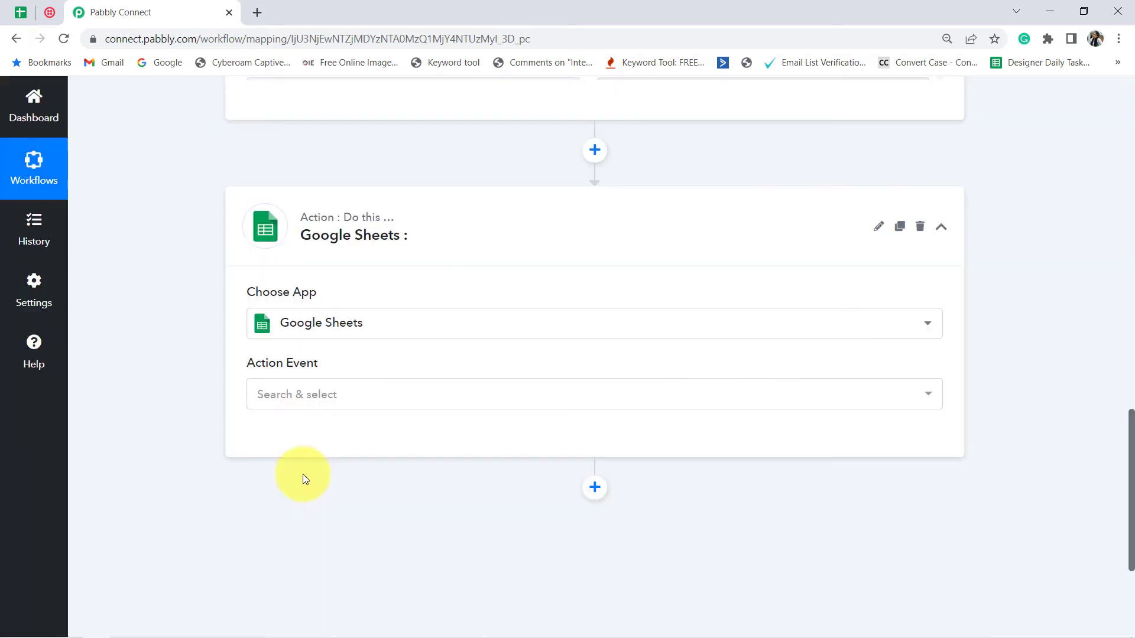
Set the Google Sheets action event to Add New Row and review the Body value in the Twilio response.
left_click(274, 405)
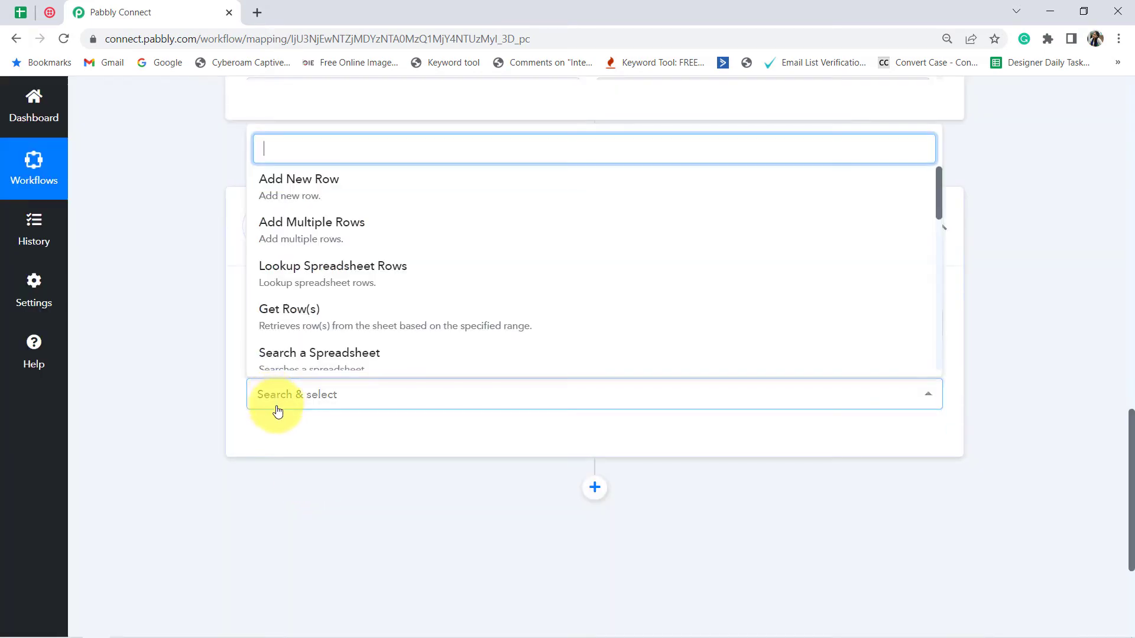
left_click(298, 193)
scroll(347, 442, "up", 2)
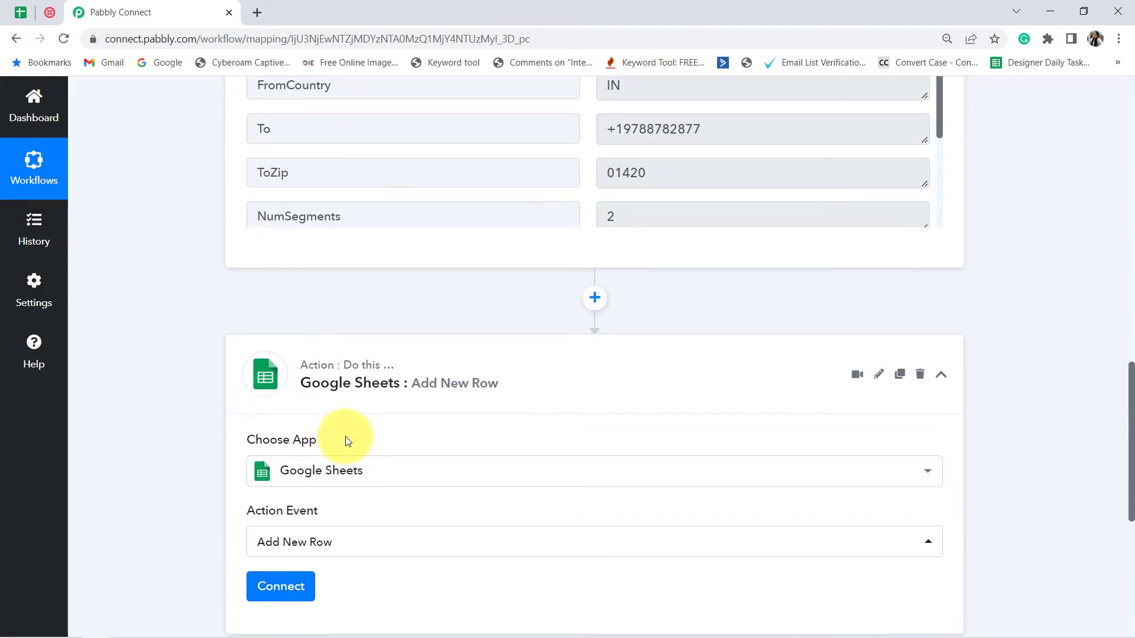
scroll(345, 436, "up", 3)
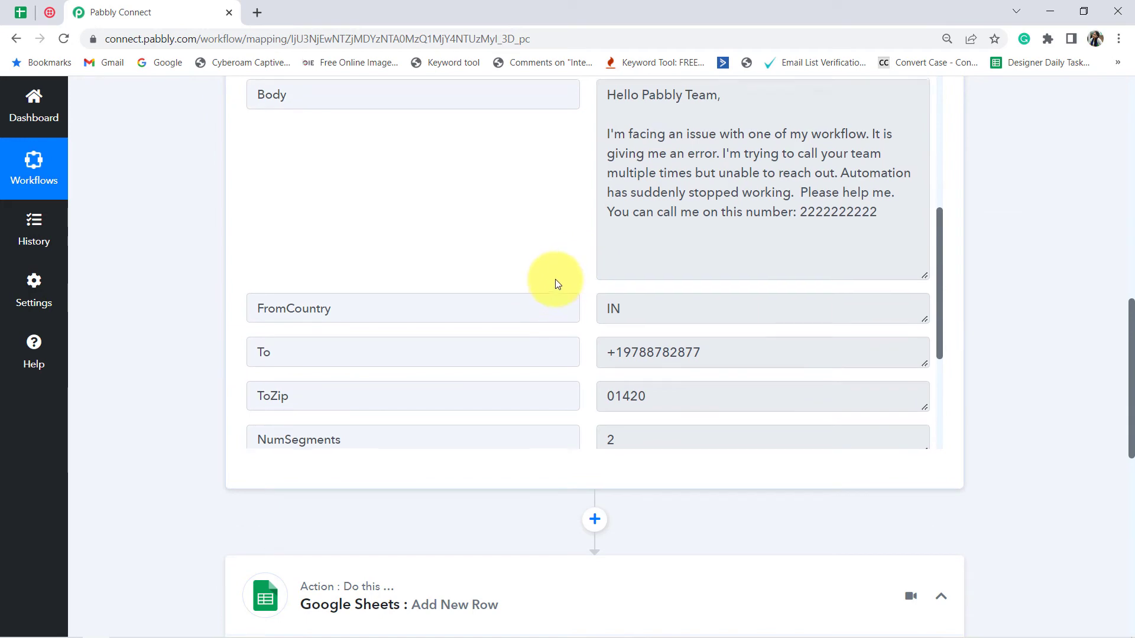
scroll(385, 342, "down", 3)
scroll(203, 481, "down", 2)
scroll(203, 481, "down", 3)
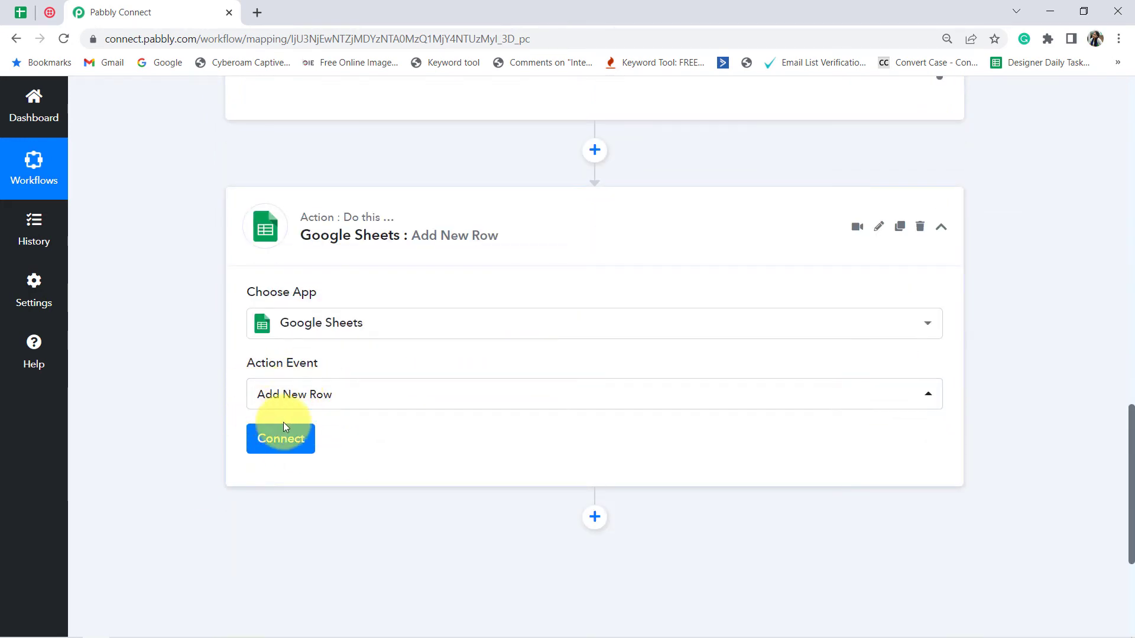
Switch to Google Sheets and examine the Incomming SMS/Queries of Customers spreadsheet's title and its Sender Number and SMS Content columns.
left_click(21, 13)
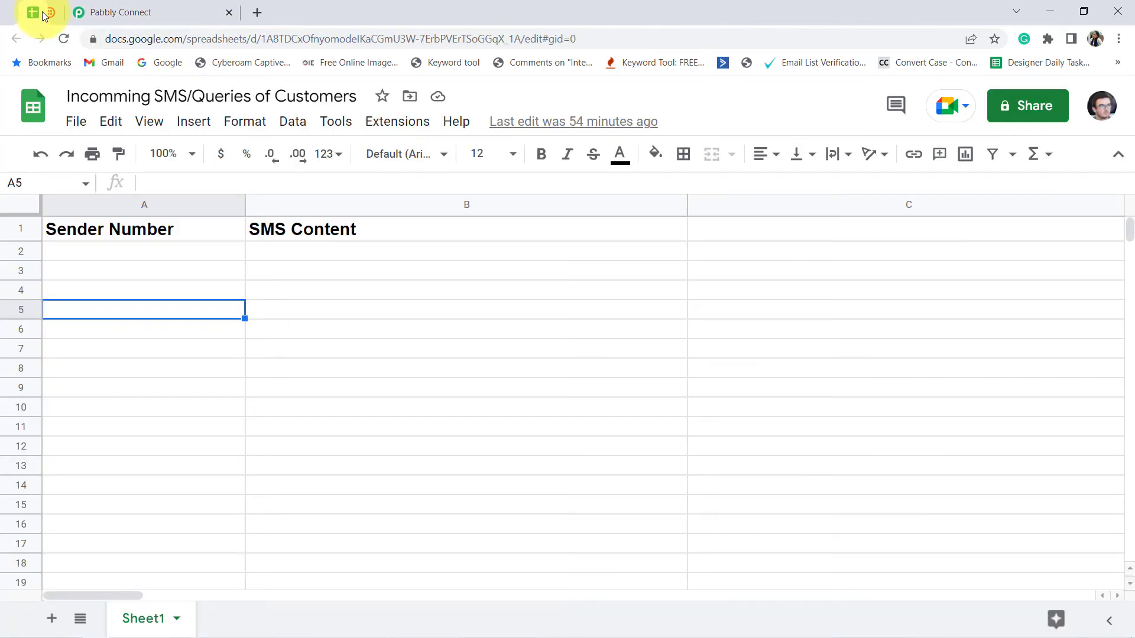
left_click(237, 269)
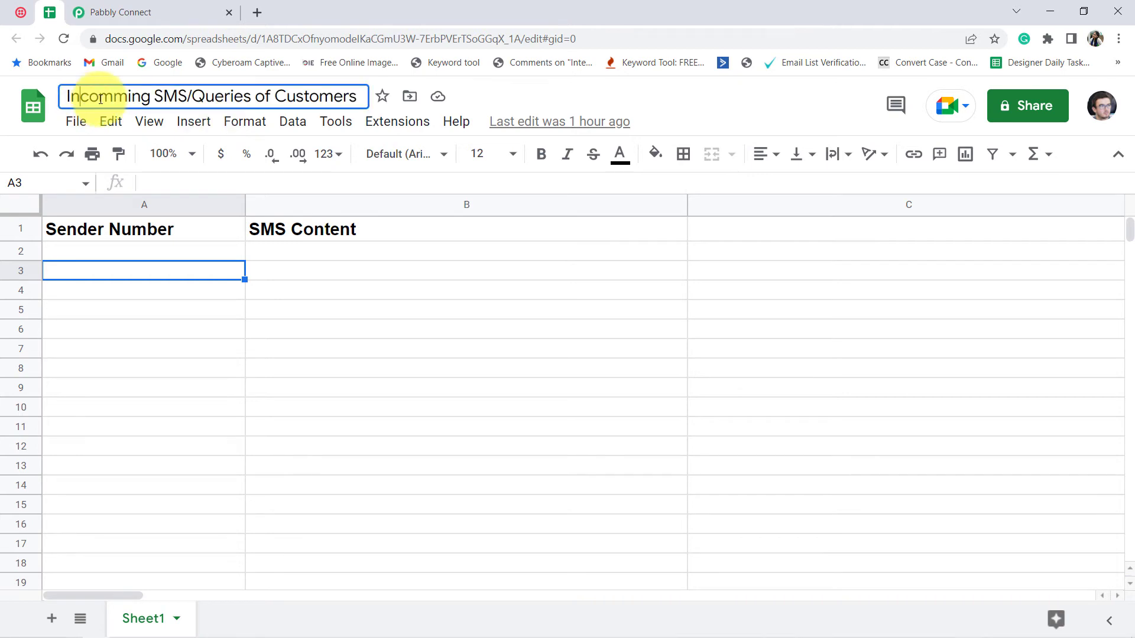
left_click_drag(84, 98, 322, 99)
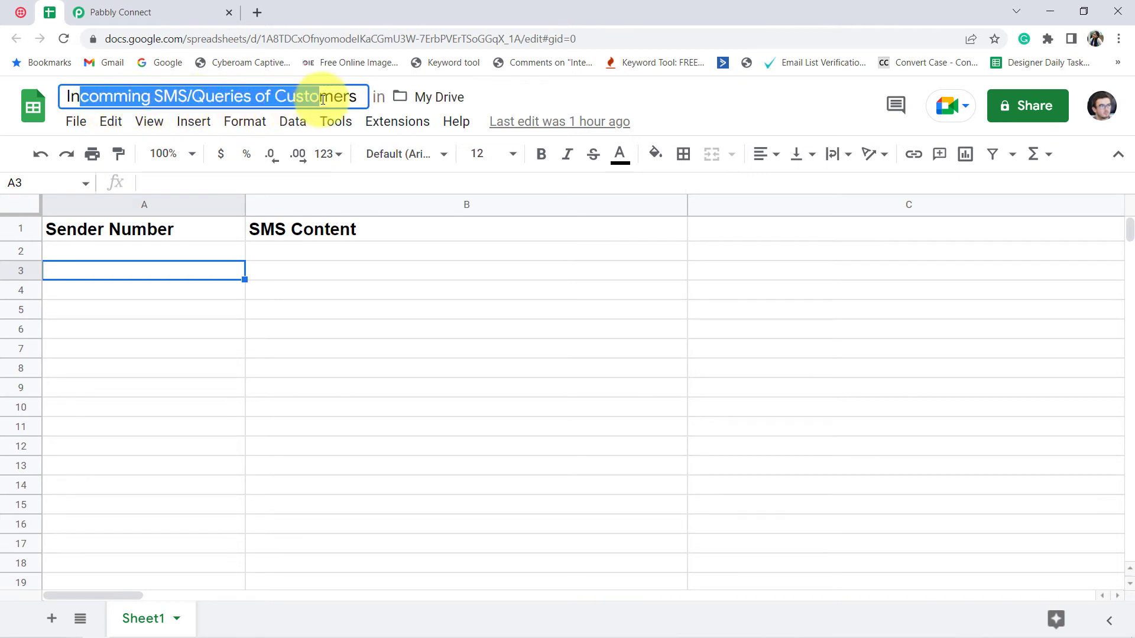
left_click(112, 385)
left_click_drag(105, 229, 98, 501)
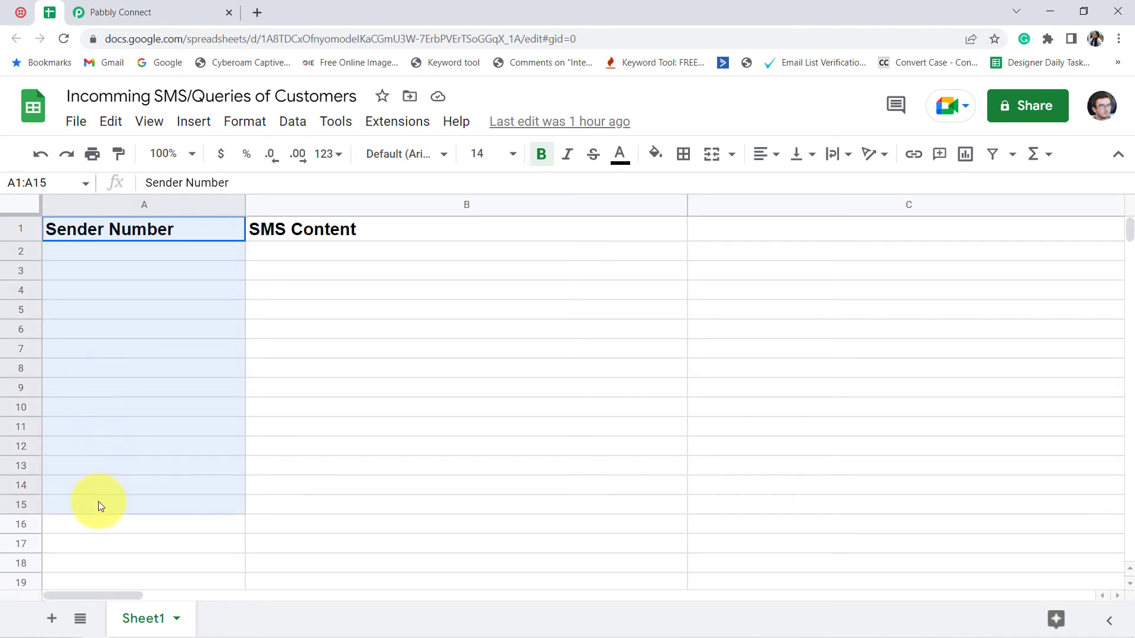
left_click(499, 318)
left_click_drag(395, 231, 401, 527)
Return to Pabbly Connect and start authorizing a new Google Sheets connection for the Add New Row action.
left_click(136, 7)
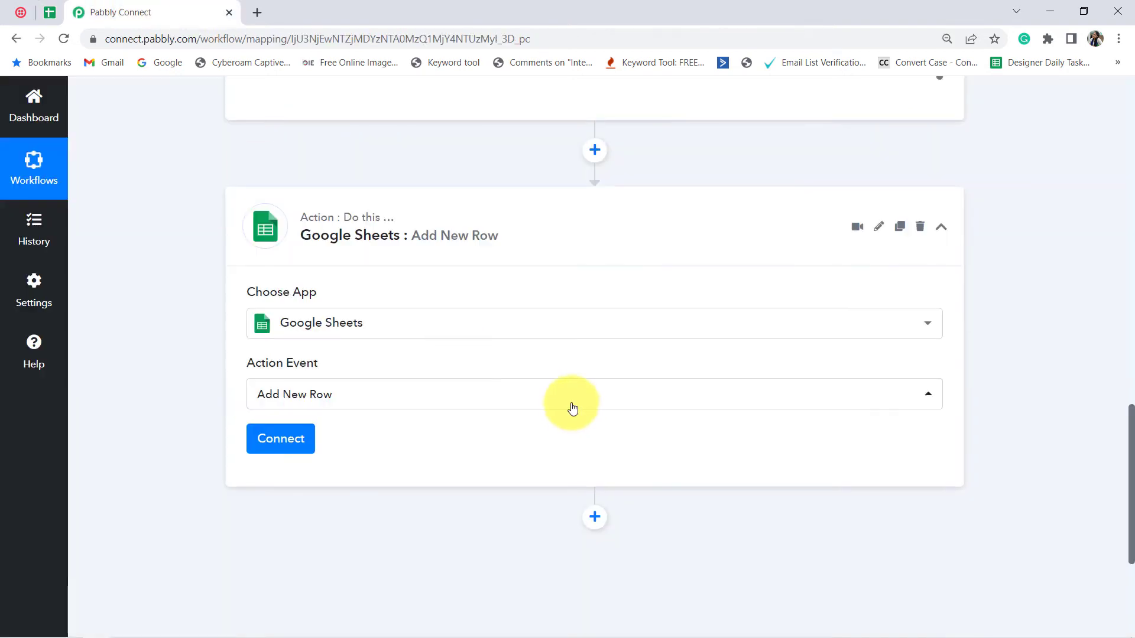
scroll(440, 385, "down", 1)
scroll(441, 385, "down", 2)
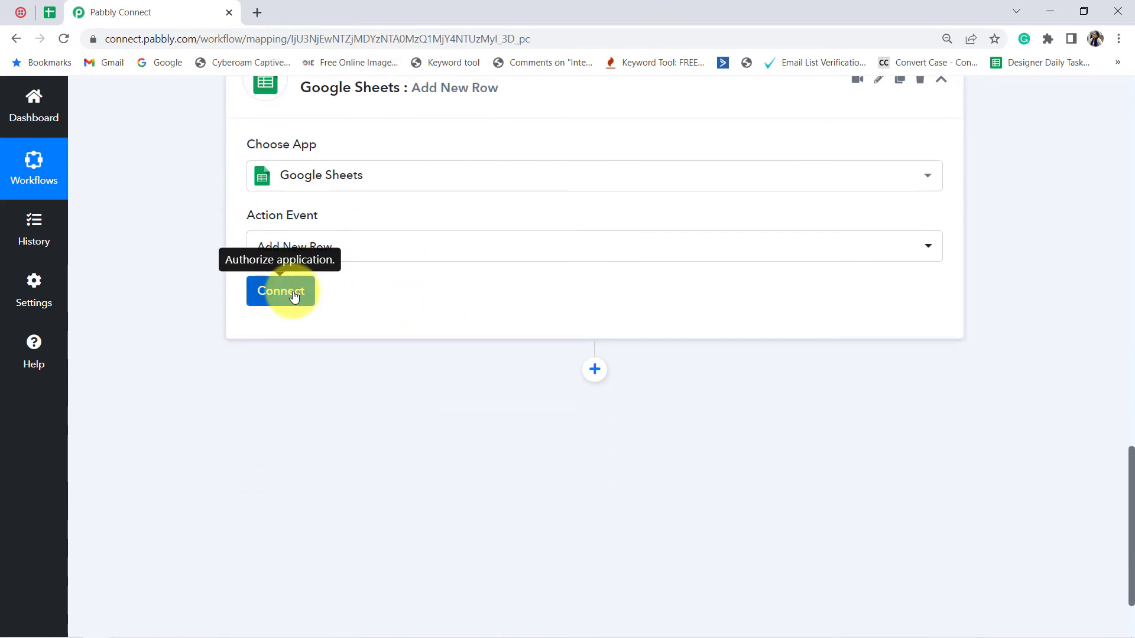
left_click(303, 293)
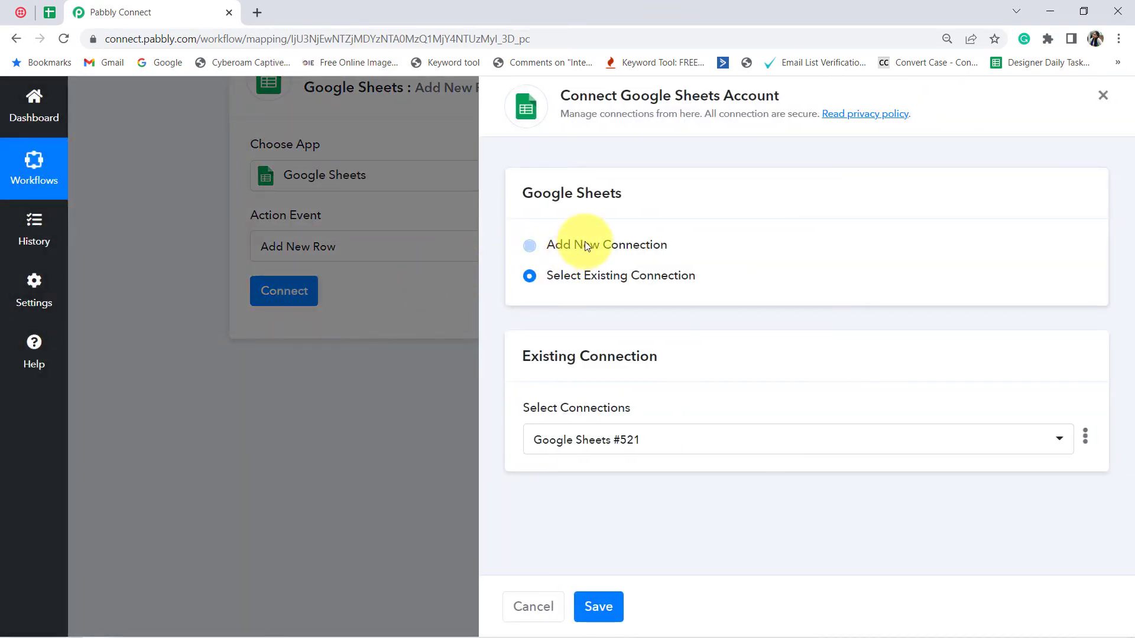
left_click(584, 242)
left_click(588, 417)
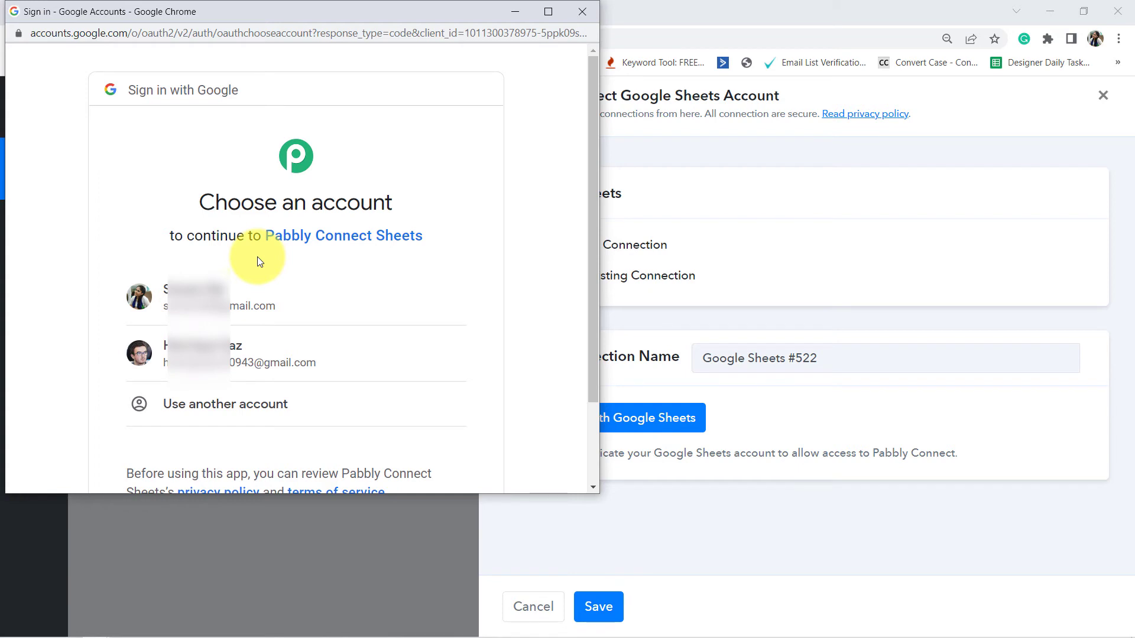
Choose the second listed Google account, grant Pabbly Connect Sheets access and close the authorization confirmation.
left_click(260, 352)
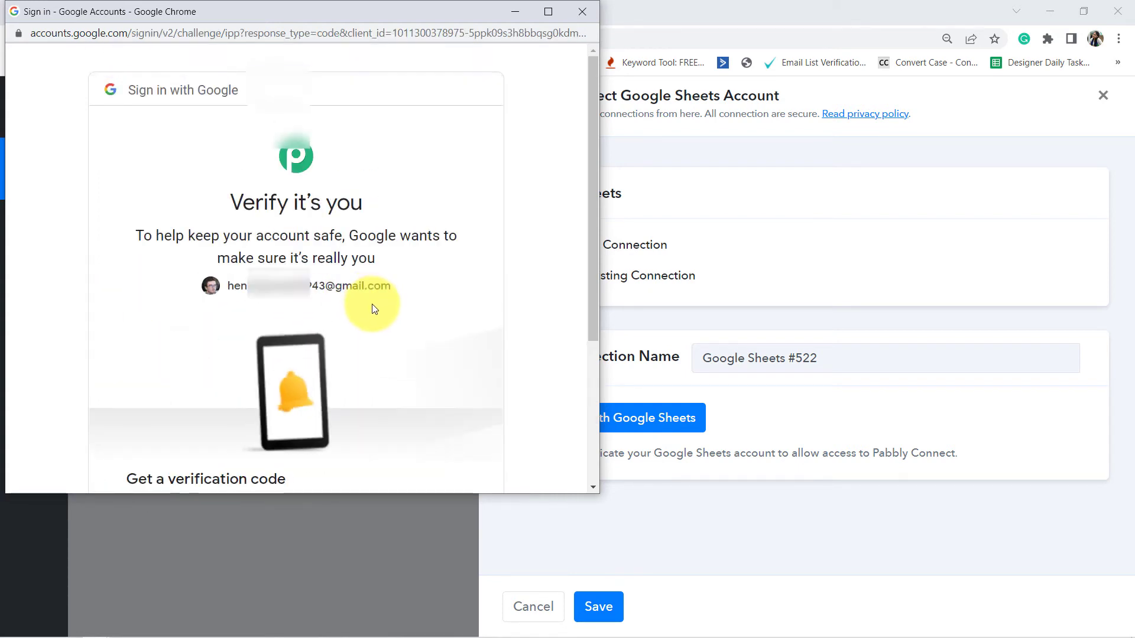
scroll(372, 307, "down", 4)
left_click(425, 356)
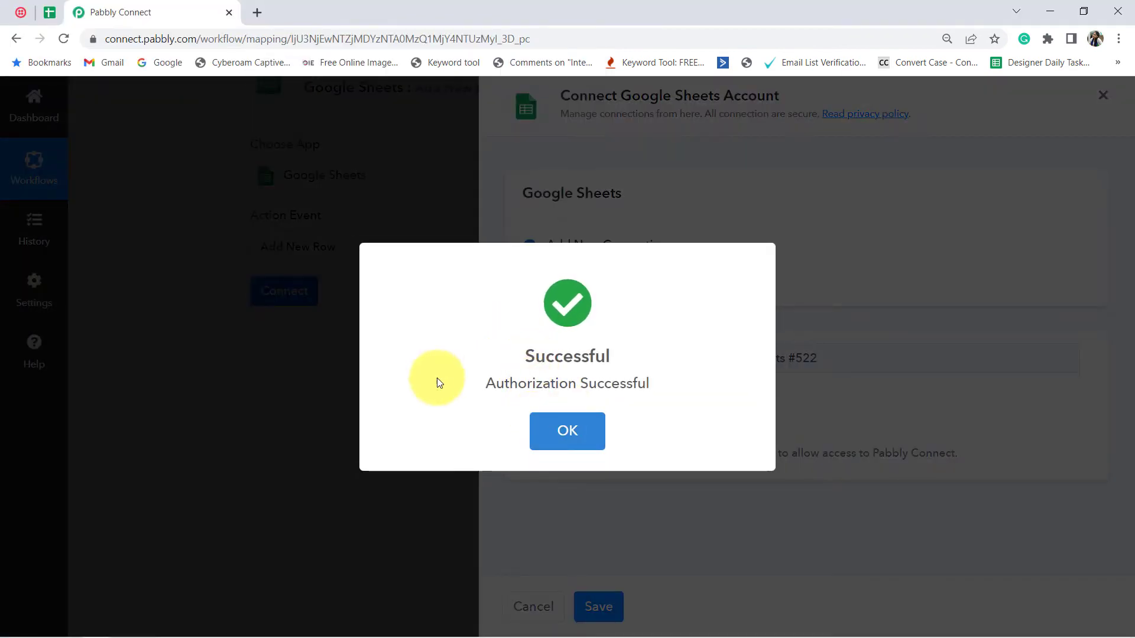
left_click(546, 415)
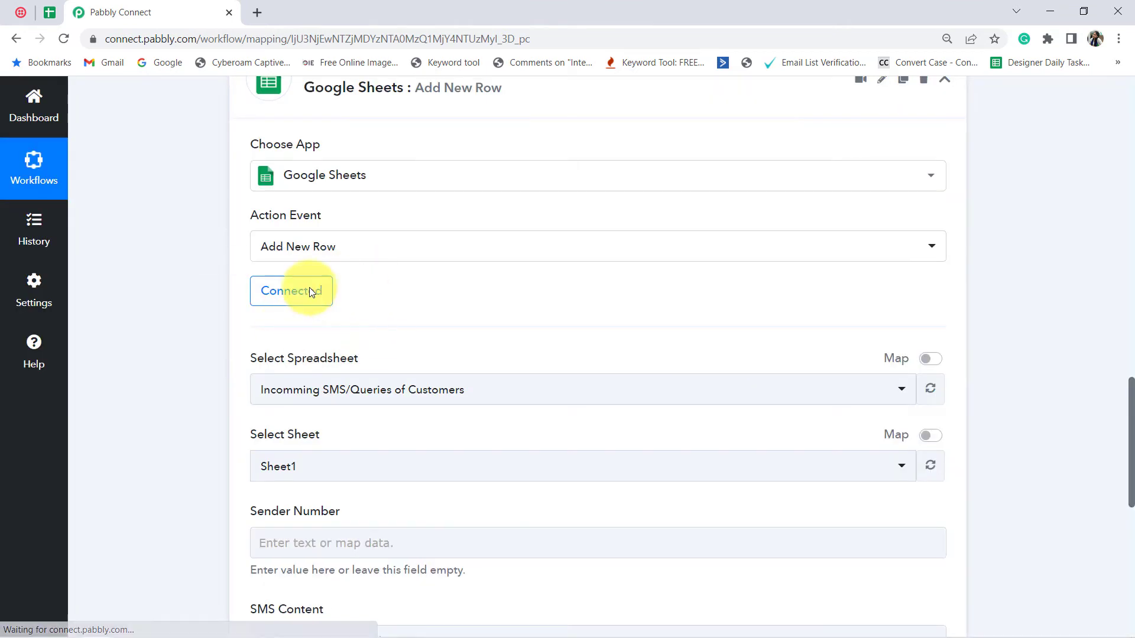
Select the Incomming SMS/Queries of Customers spreadsheet for the action, checking its name against the file open in Google Sheets.
scroll(354, 309, "down", 2)
left_click_drag(240, 254, 319, 260)
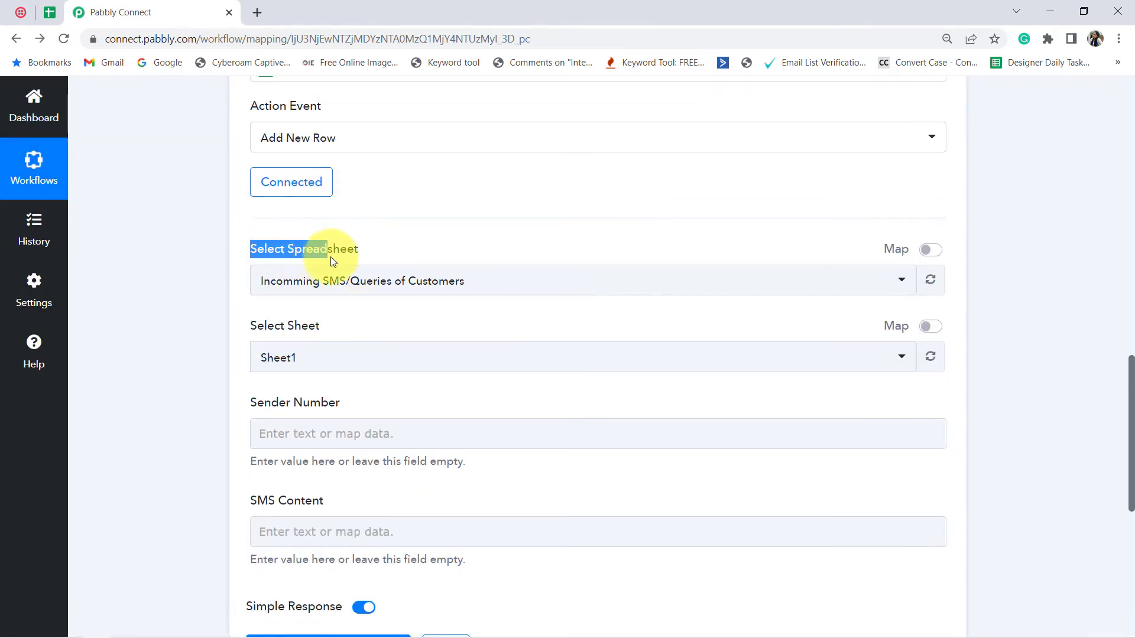
left_click(306, 285)
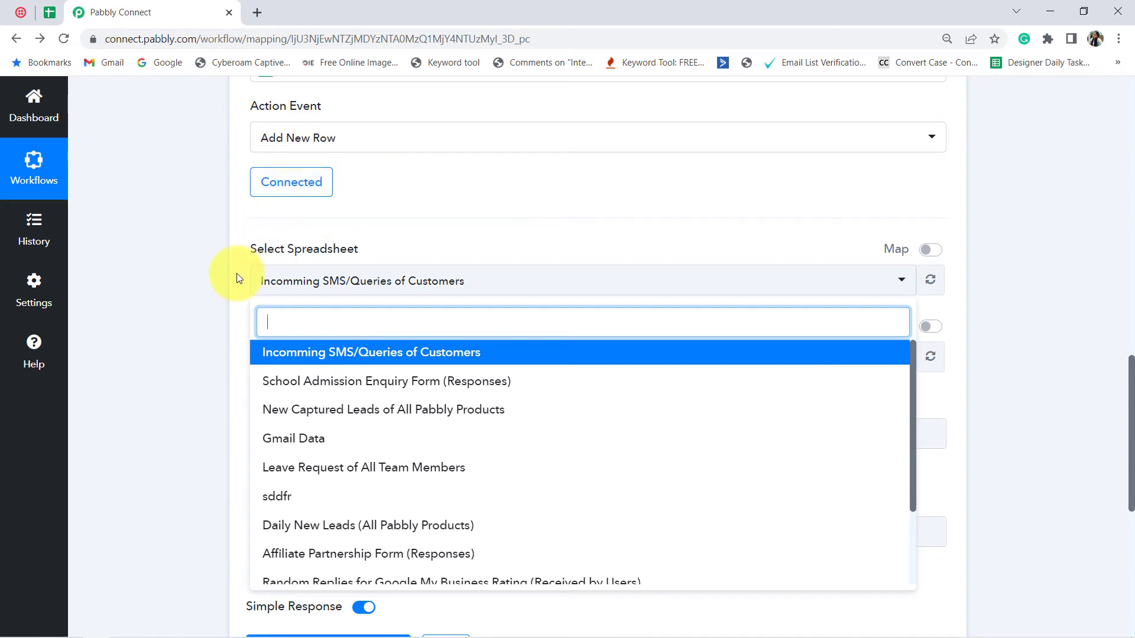
left_click(51, 13)
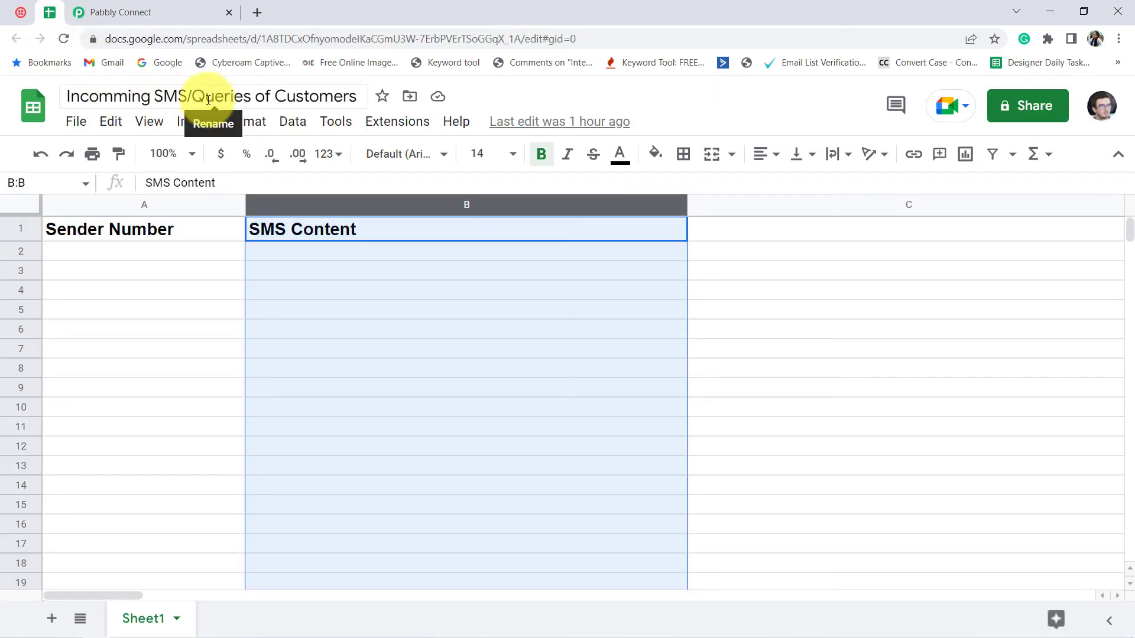
left_click(106, 5)
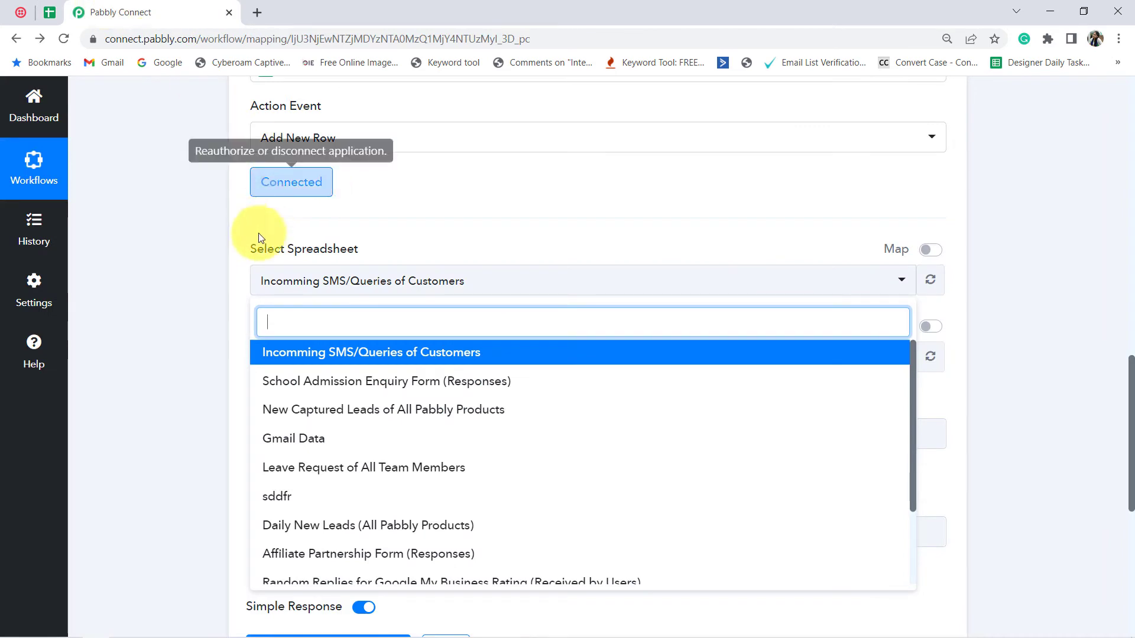
left_click(285, 354)
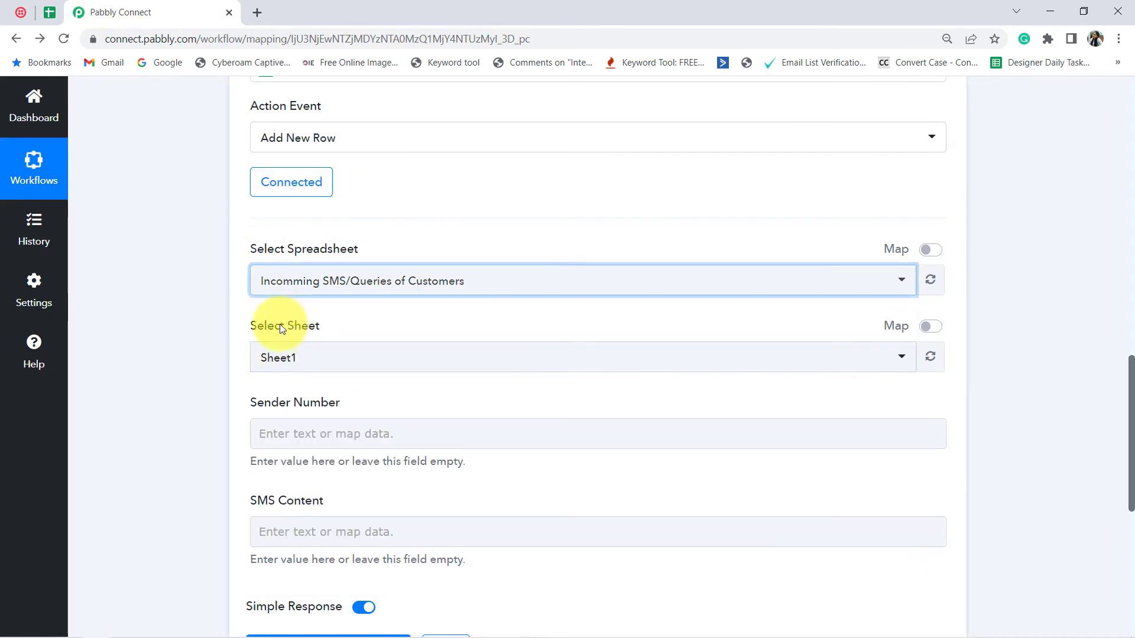
Compare the sheet tab name in Google Sheets with the sheet selected in the Pabbly Connect action.
left_click(50, 13)
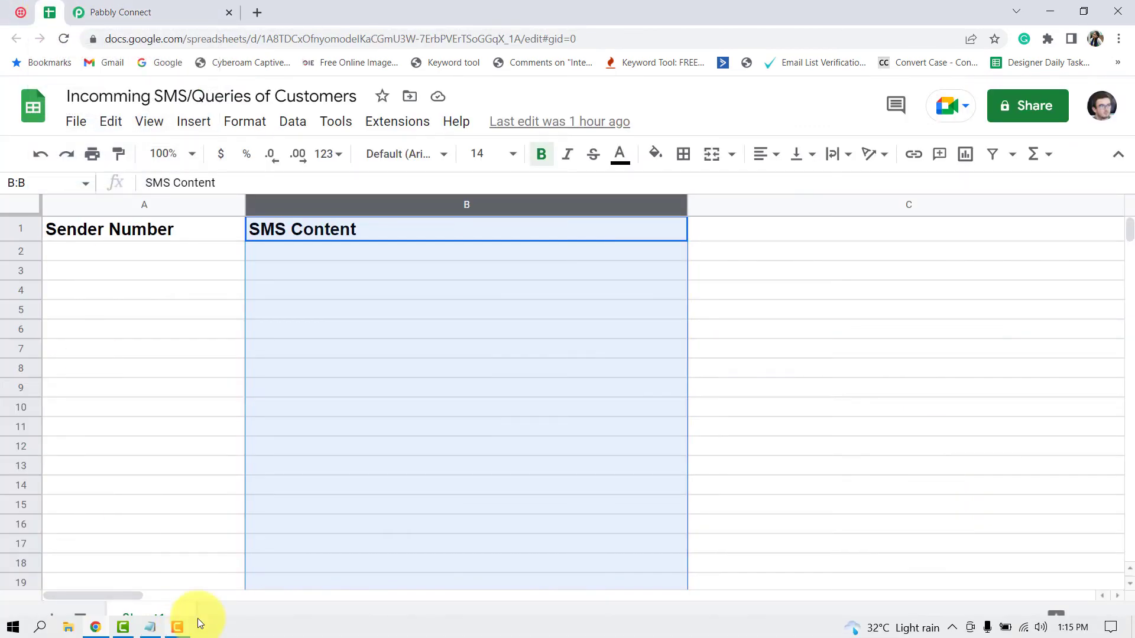
left_click(230, 5)
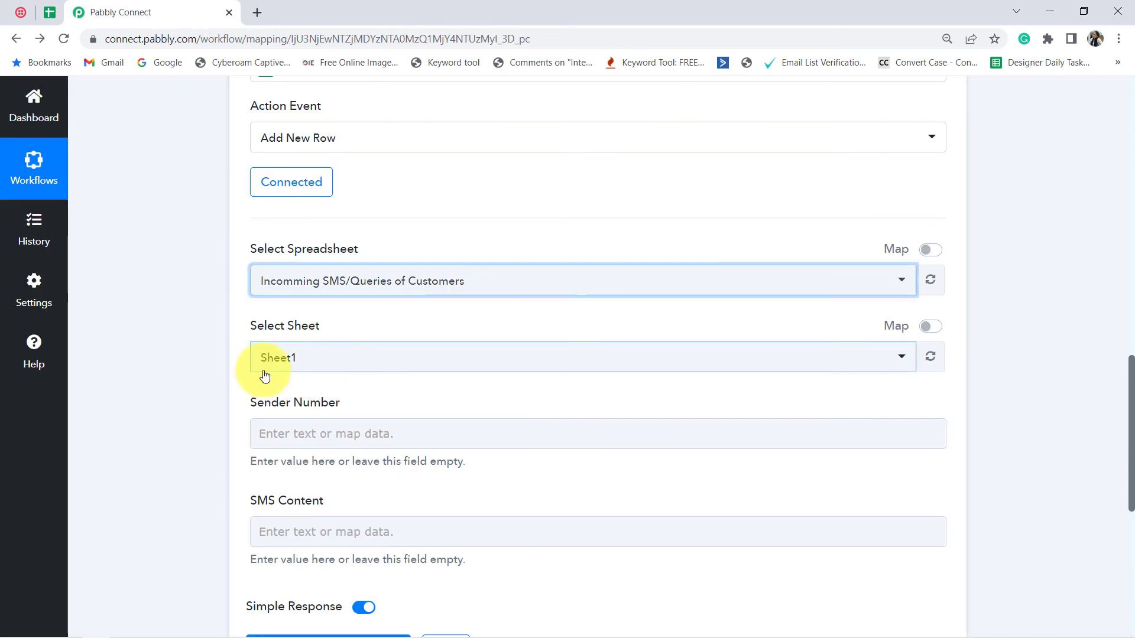
scroll(261, 349, "down", 1)
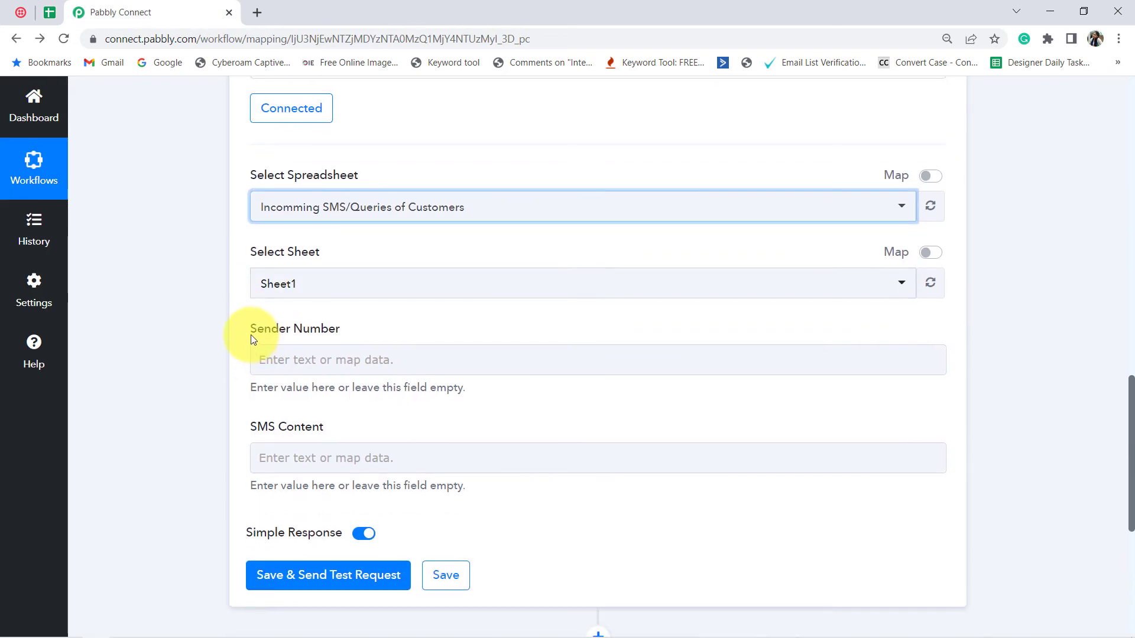
Compare the action's Sender Number and SMS Content fields with the column headings in Google Sheets and return to Pabbly Connect.
left_click_drag(251, 335, 322, 334)
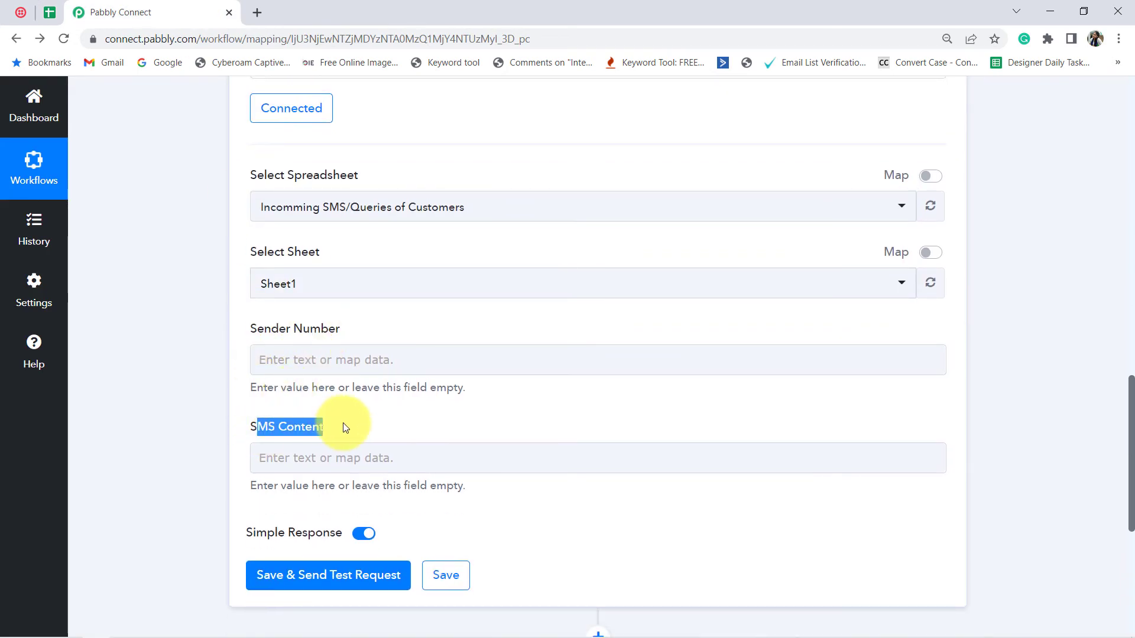
left_click(47, 12)
left_click(149, 205)
left_click(314, 207)
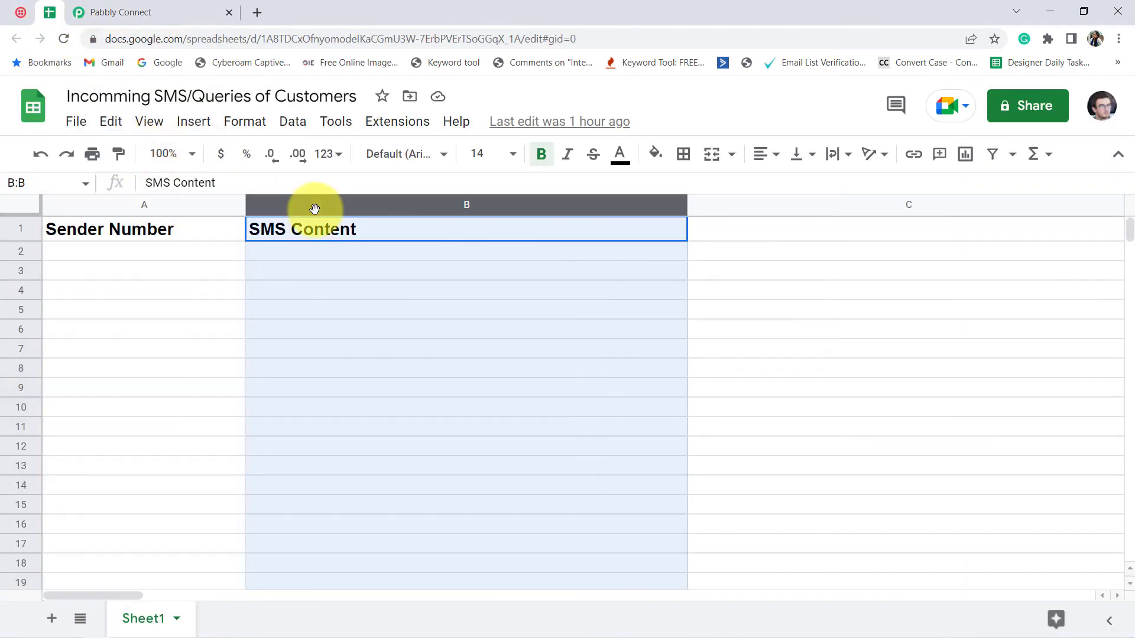
left_click(119, 7)
scroll(353, 327, "down", 1)
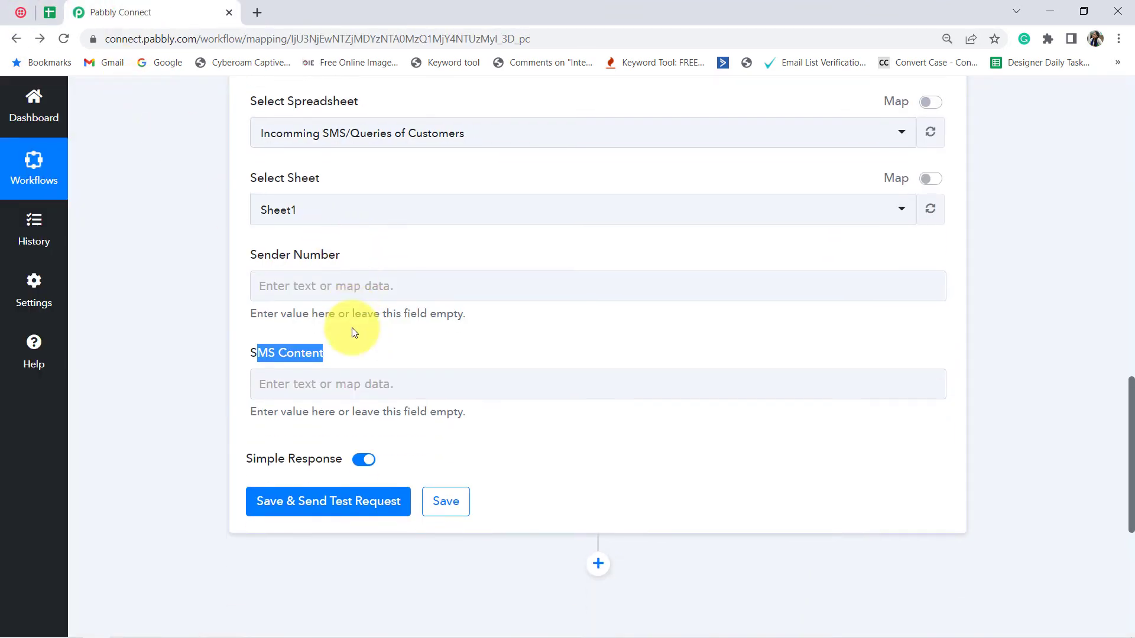
scroll(353, 328, "up", 1)
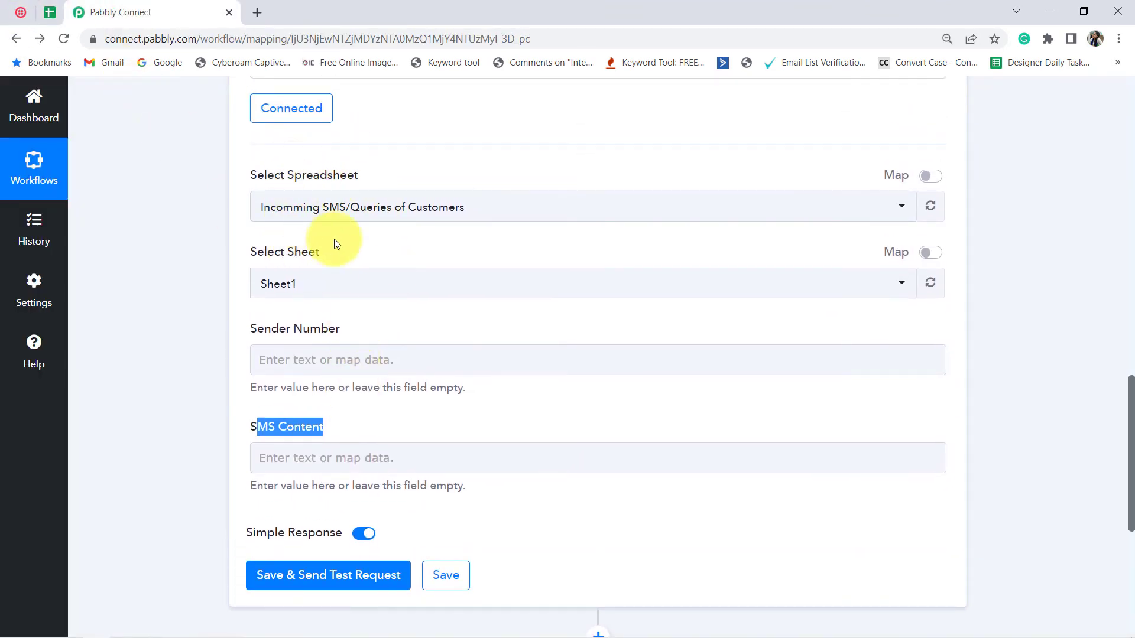
Examine the Twilio trigger's received response for the data matching the Google Sheets action's Sender Number and SMS Content fields.
scroll(167, 355, "down", 1)
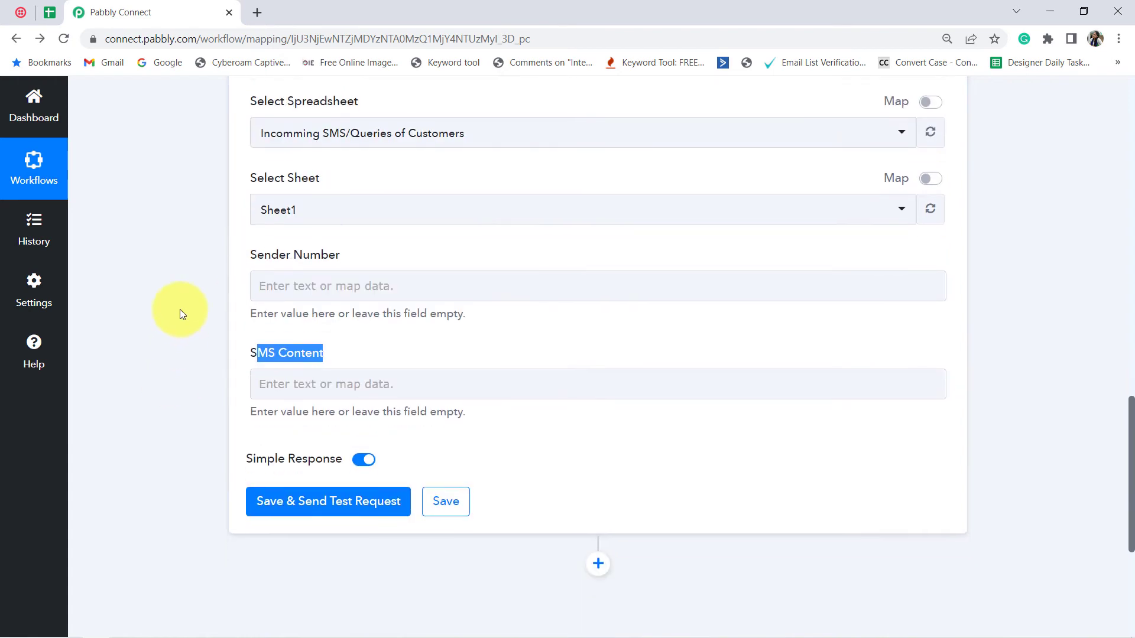
left_click_drag(279, 255, 353, 259)
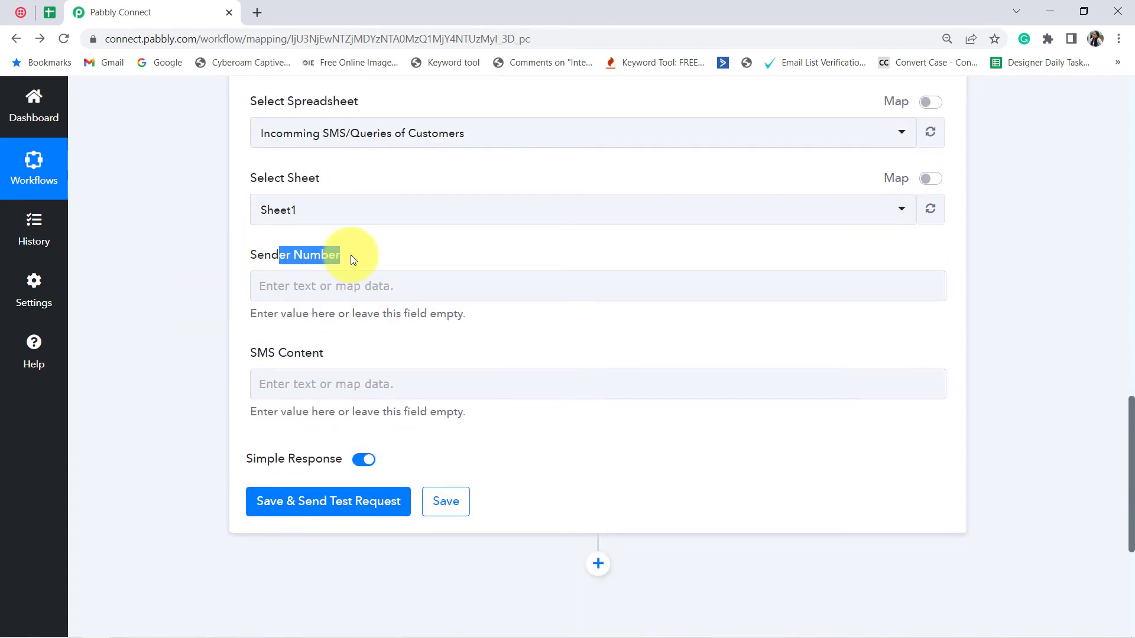
left_click(195, 347)
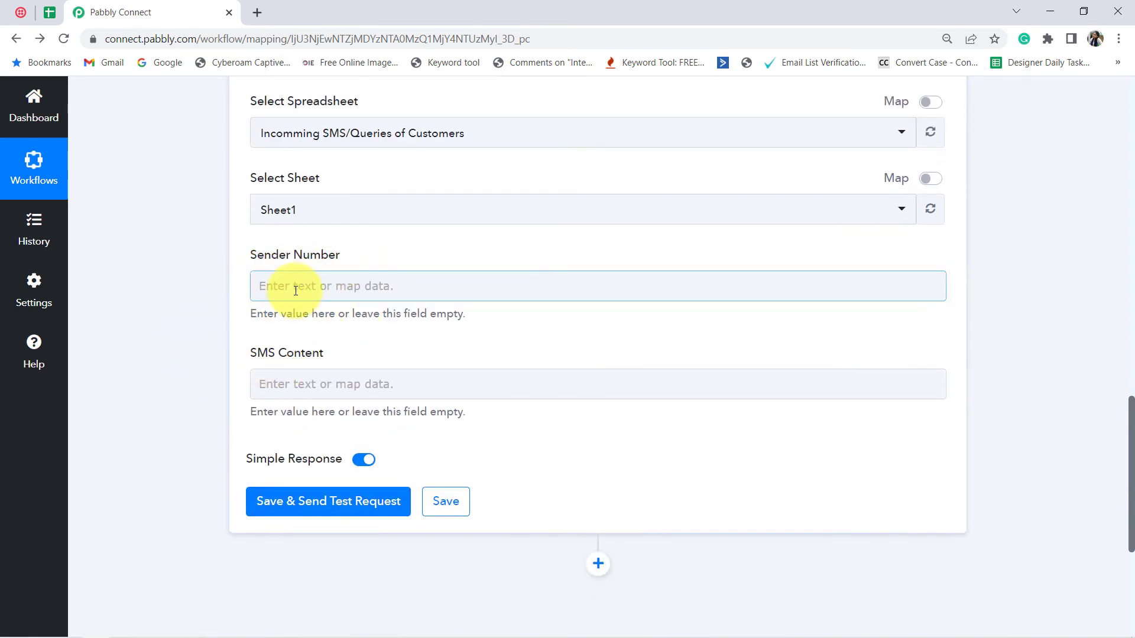
scroll(400, 349, "up", 12)
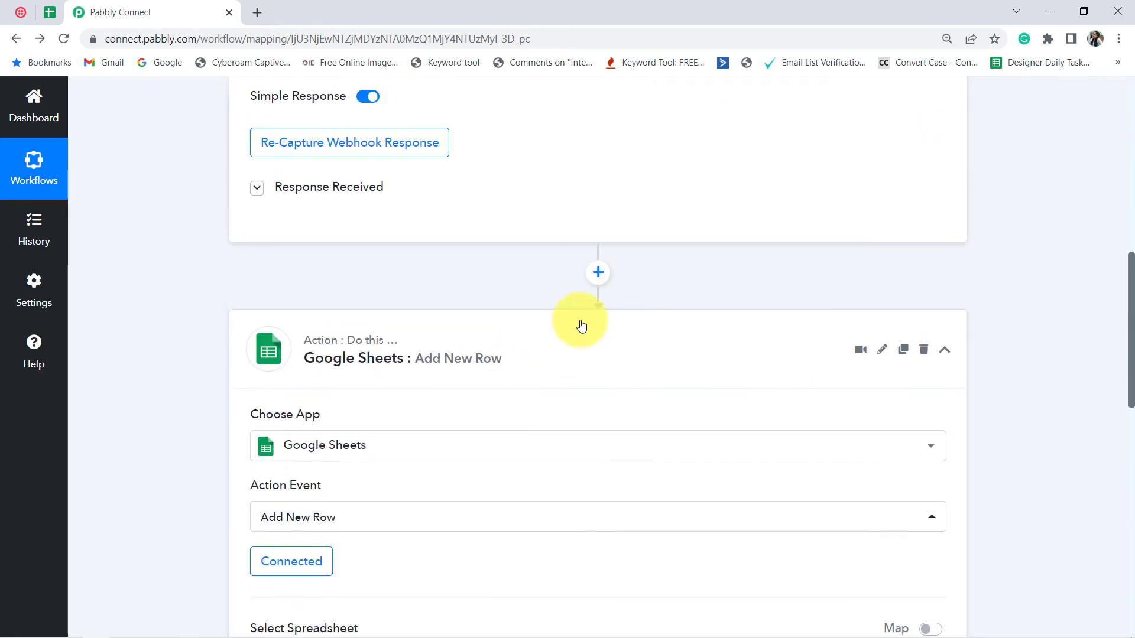
scroll(612, 331, "down", 5)
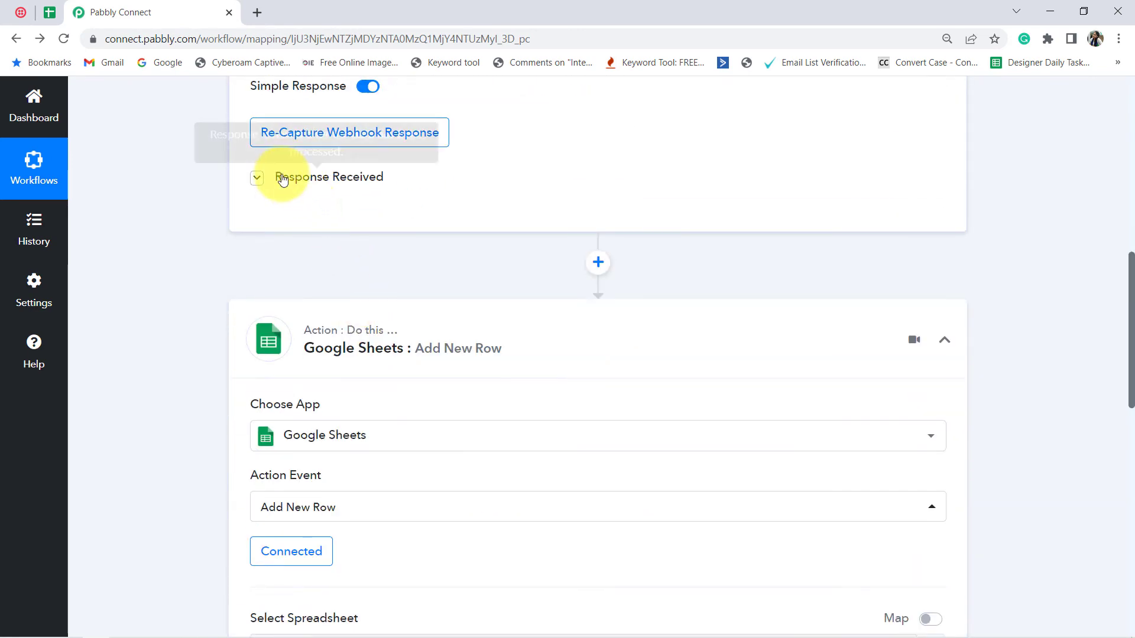
left_click(278, 178)
scroll(633, 360, "down", 15)
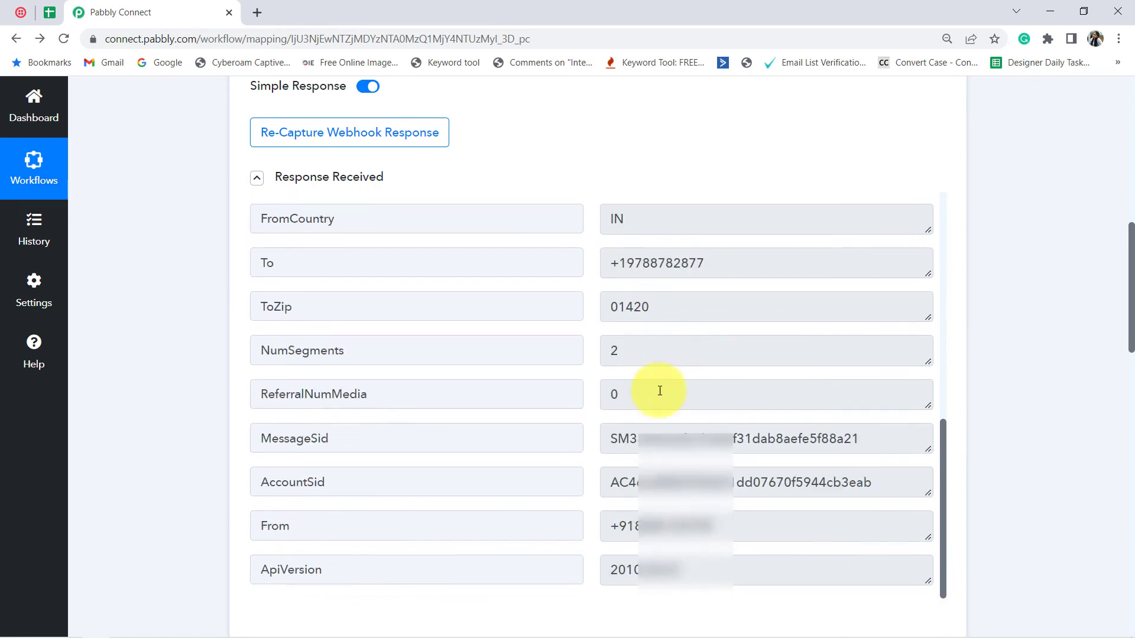
scroll(650, 355, "down", 4)
scroll(633, 317, "up", 4)
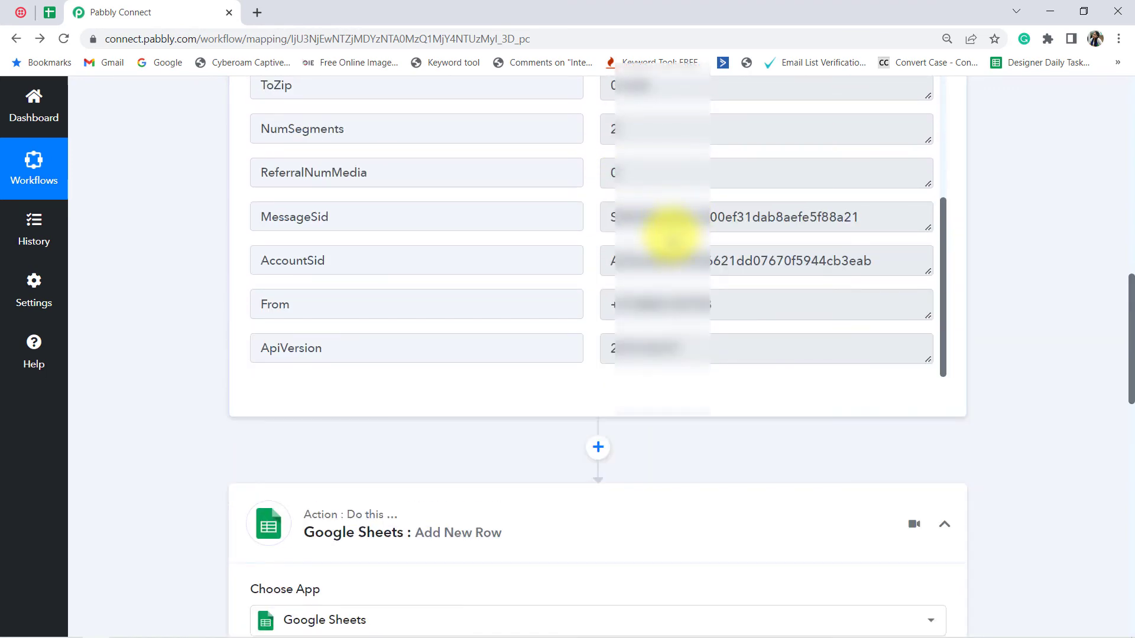
scroll(671, 236, "down", 4)
scroll(666, 240, "up", 7)
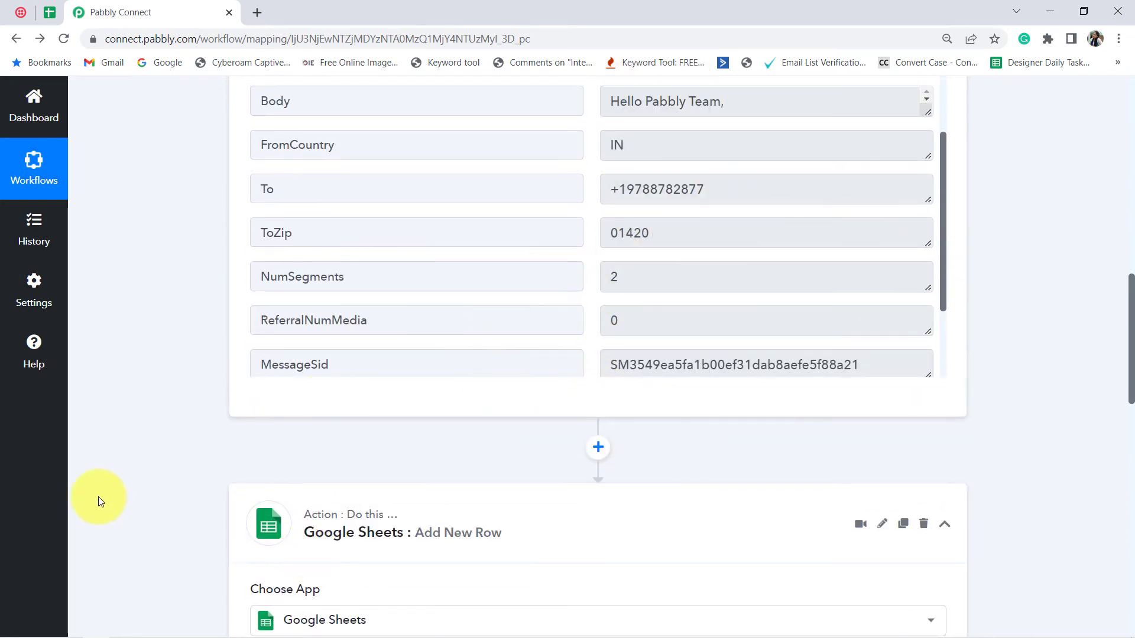
scroll(165, 493, "down", 9)
scroll(164, 488, "down", 4)
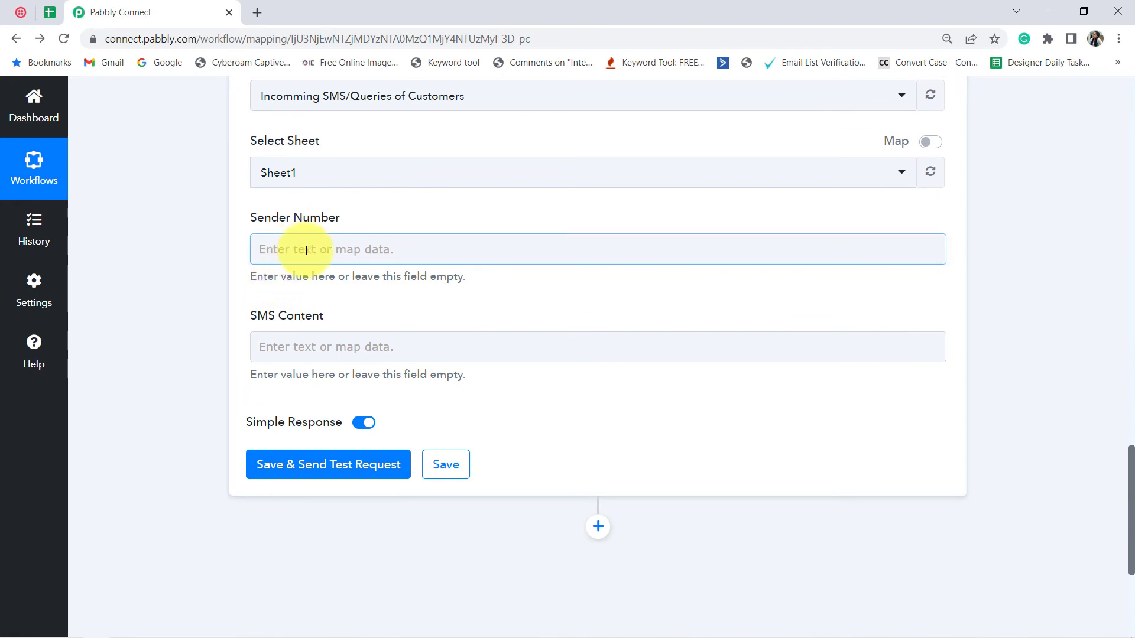
Search the Twilio: New SMS data for "from" and map the From value to the Sender Number field.
left_click(356, 250)
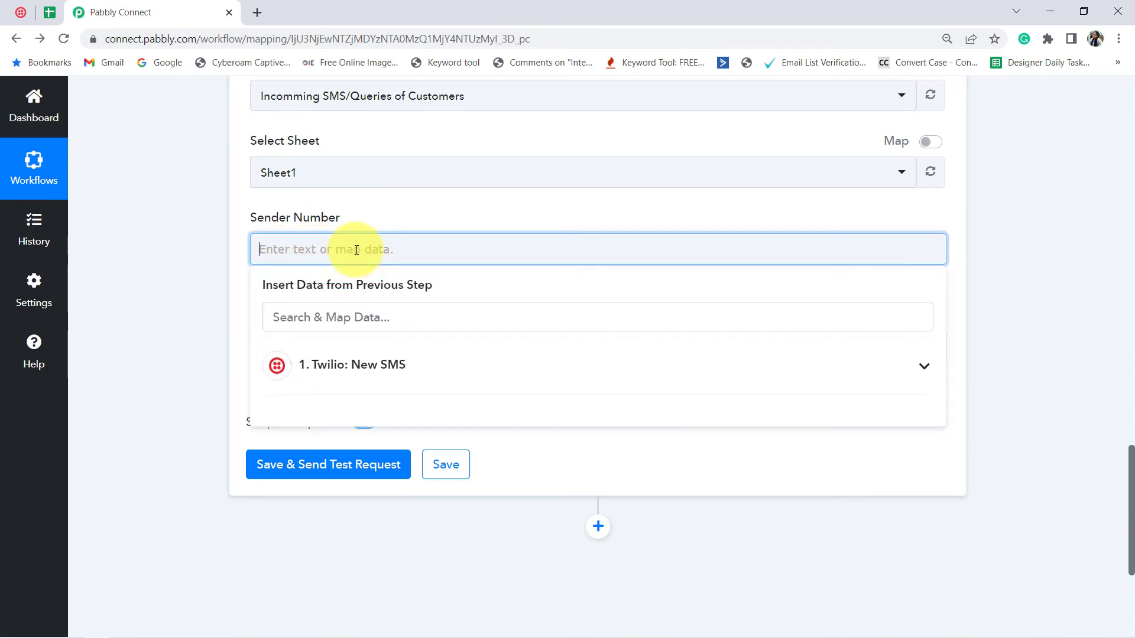
left_click(318, 320)
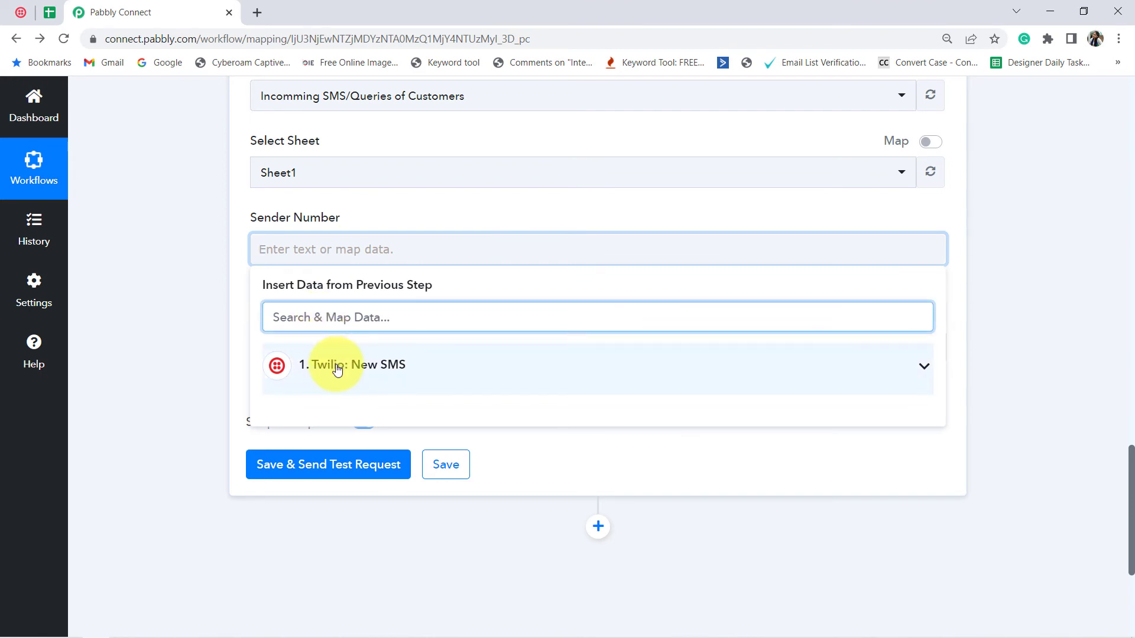
left_click(336, 367)
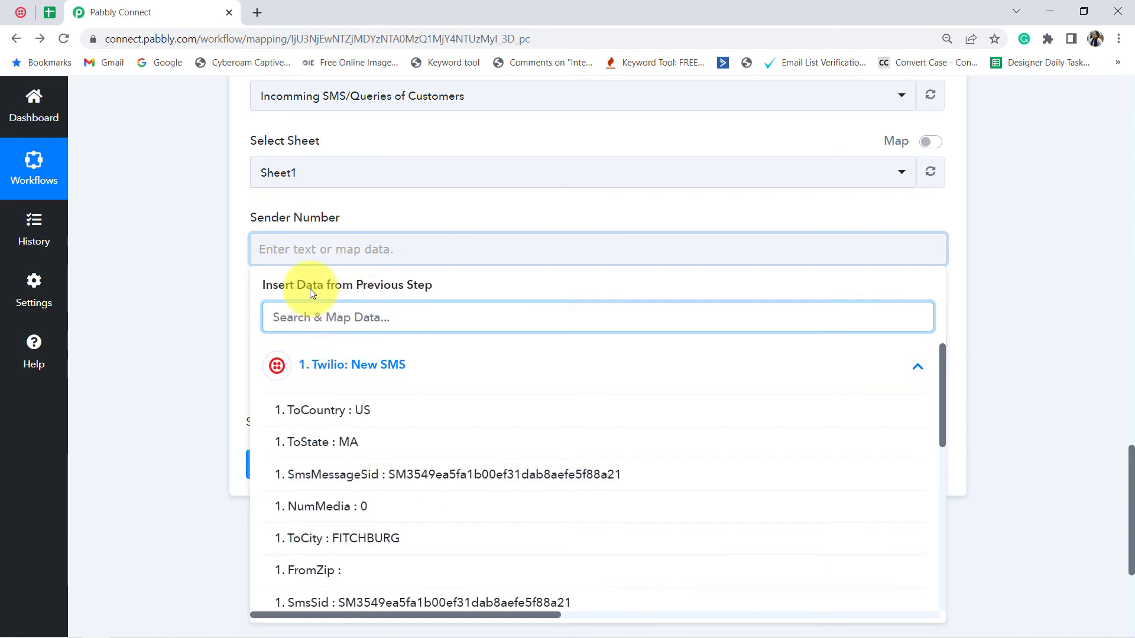
scroll(309, 291, "down", 5)
type("from")
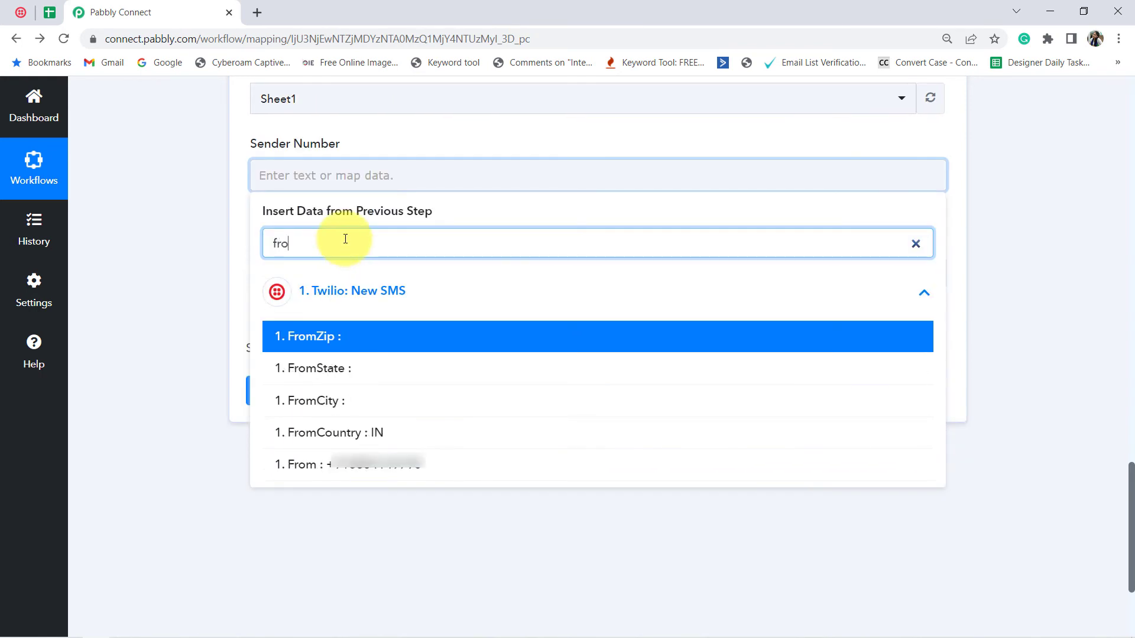
left_click(355, 467)
scroll(396, 477, "down", 2)
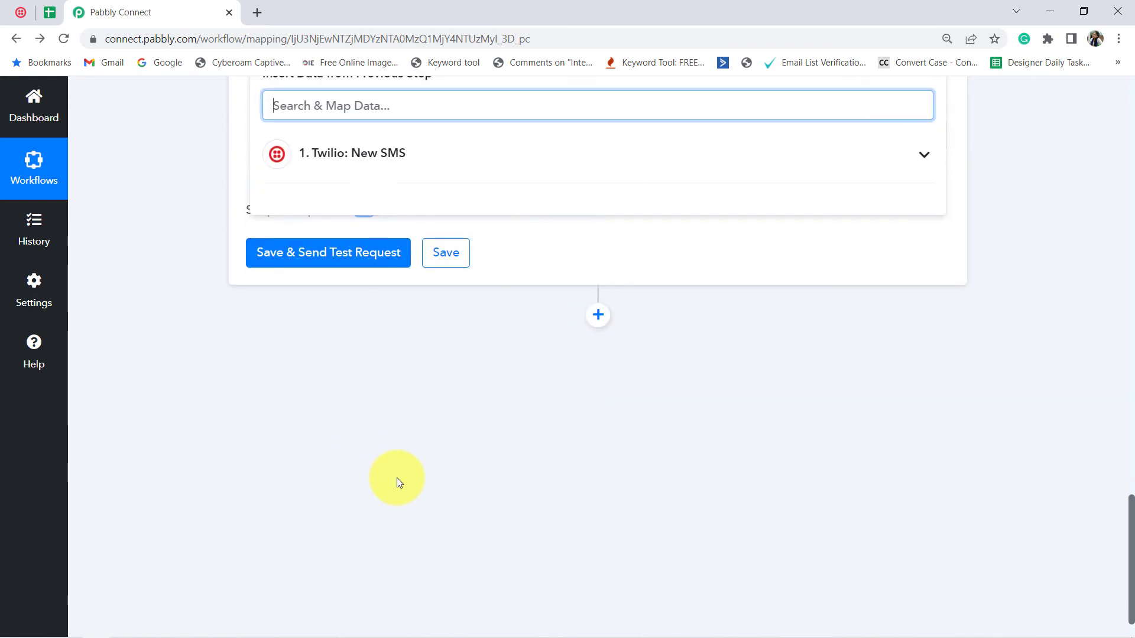
left_click(396, 478)
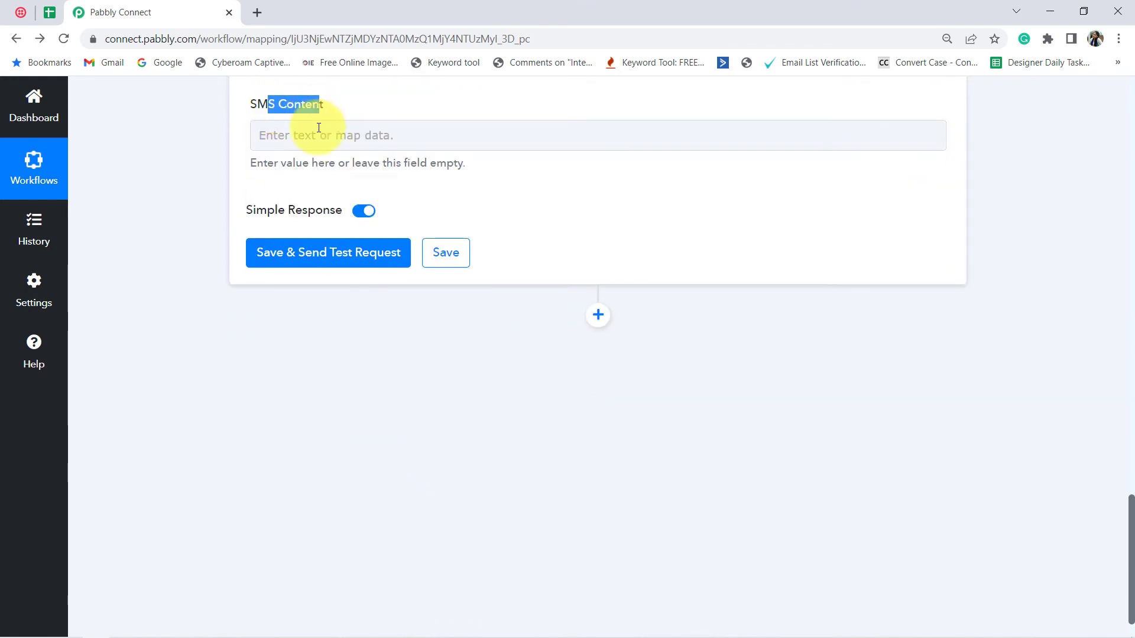
Expand the Twilio: New SMS data for mapping into the SMS Content field.
left_click(308, 141)
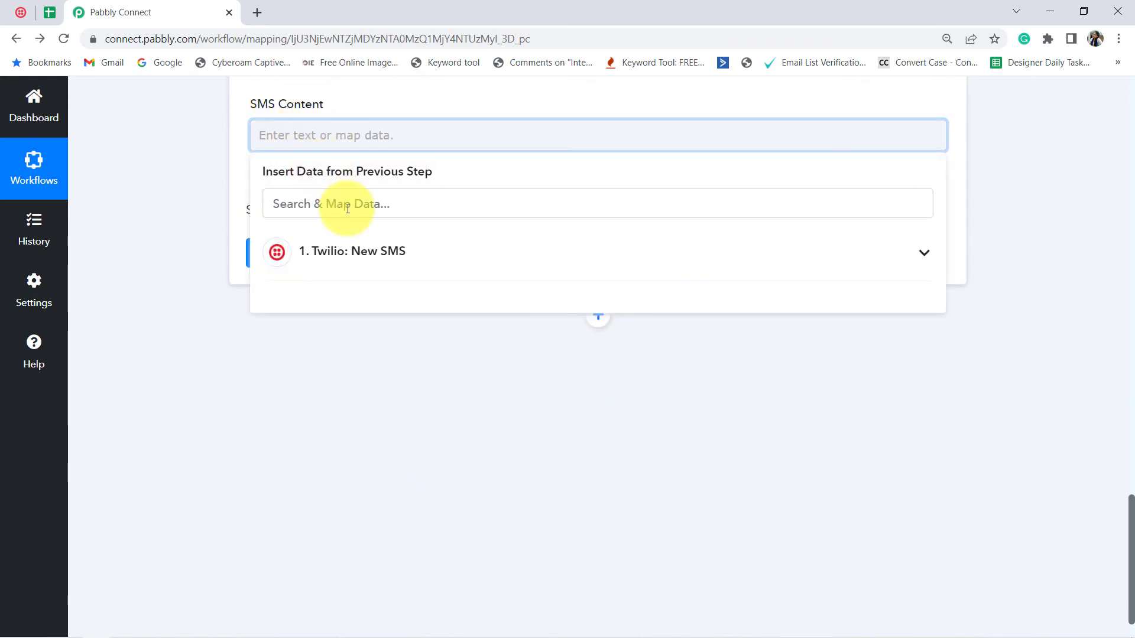
left_click(337, 253)
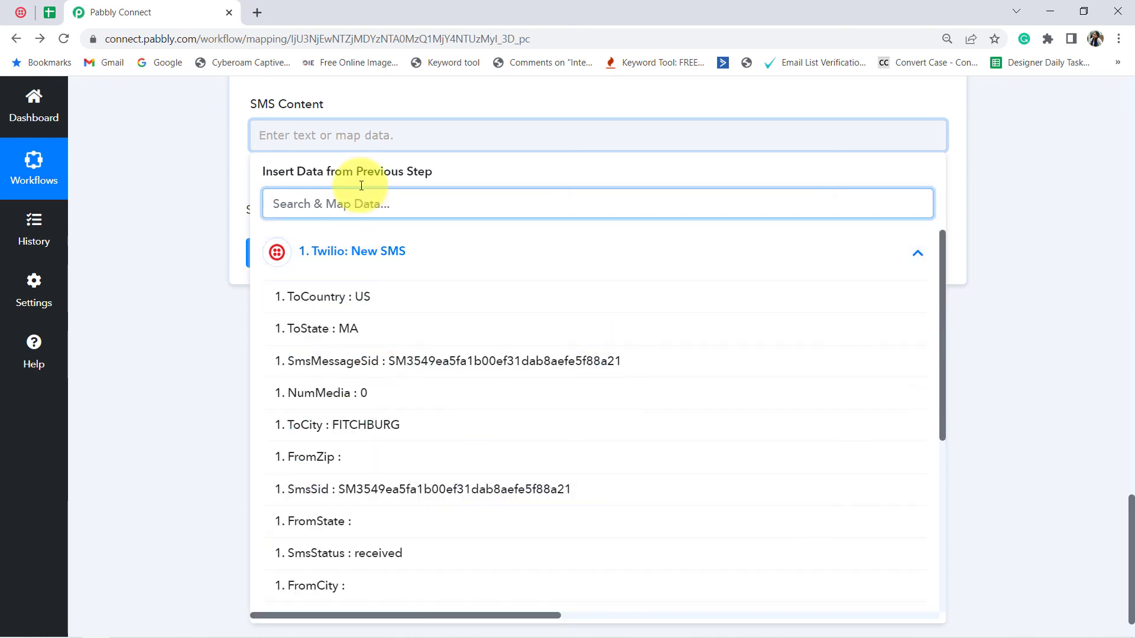
left_click(336, 203)
type("on")
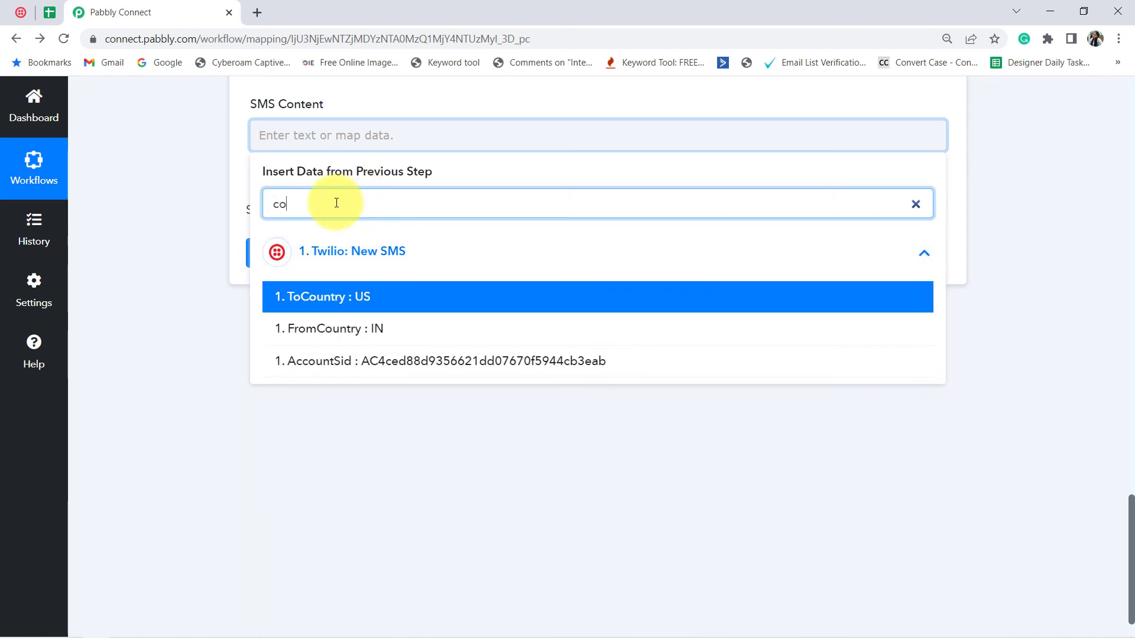
key("BackSpace")
key("BackSpace")
key("BackSpace")
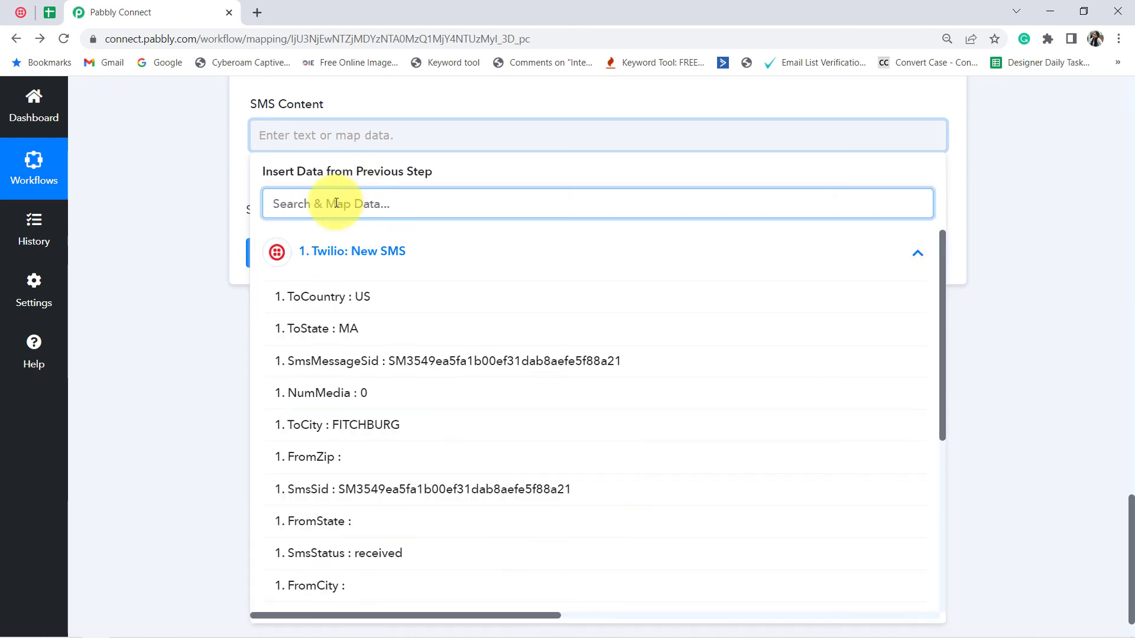
Search the trigger data for "body" and map the Body value to the SMS Content field.
type("body")
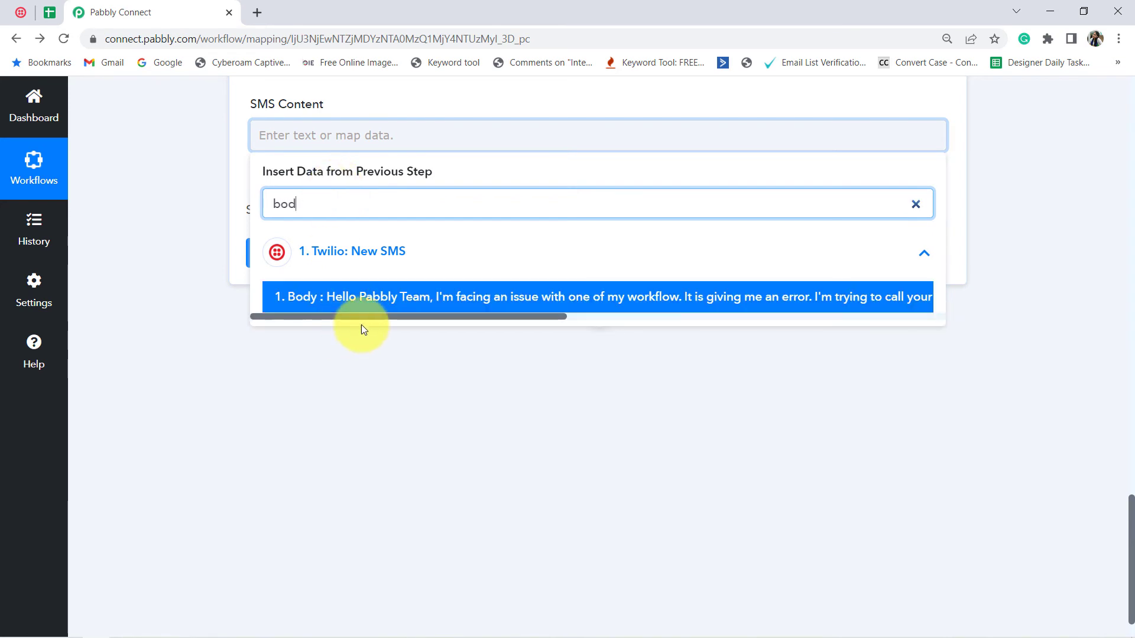
left_click(362, 306)
left_click(650, 188)
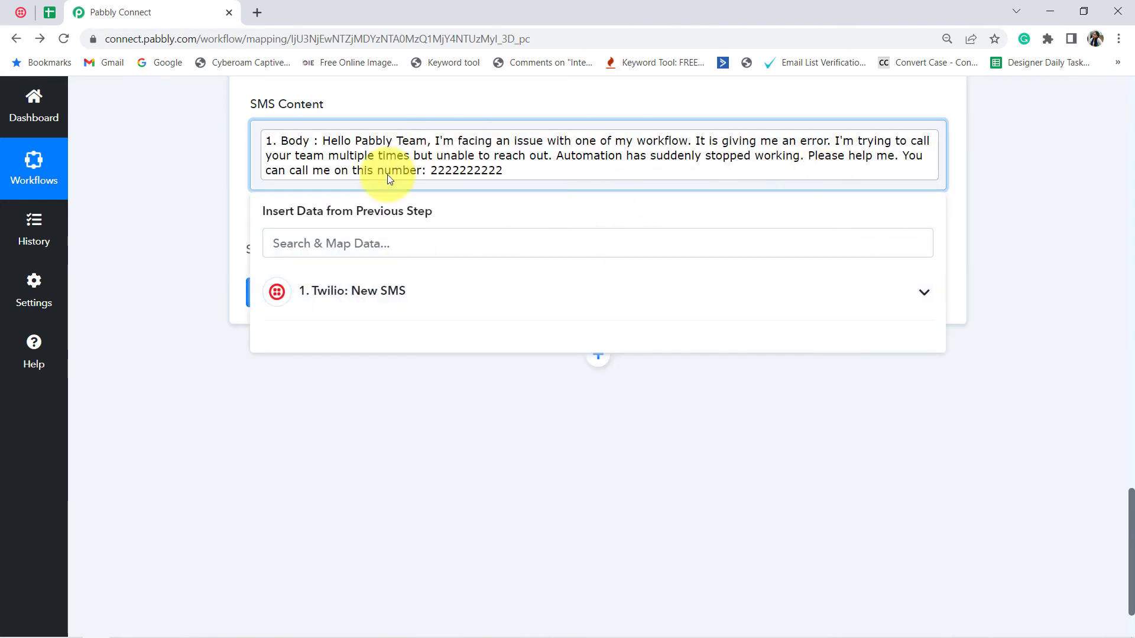
left_click(184, 229)
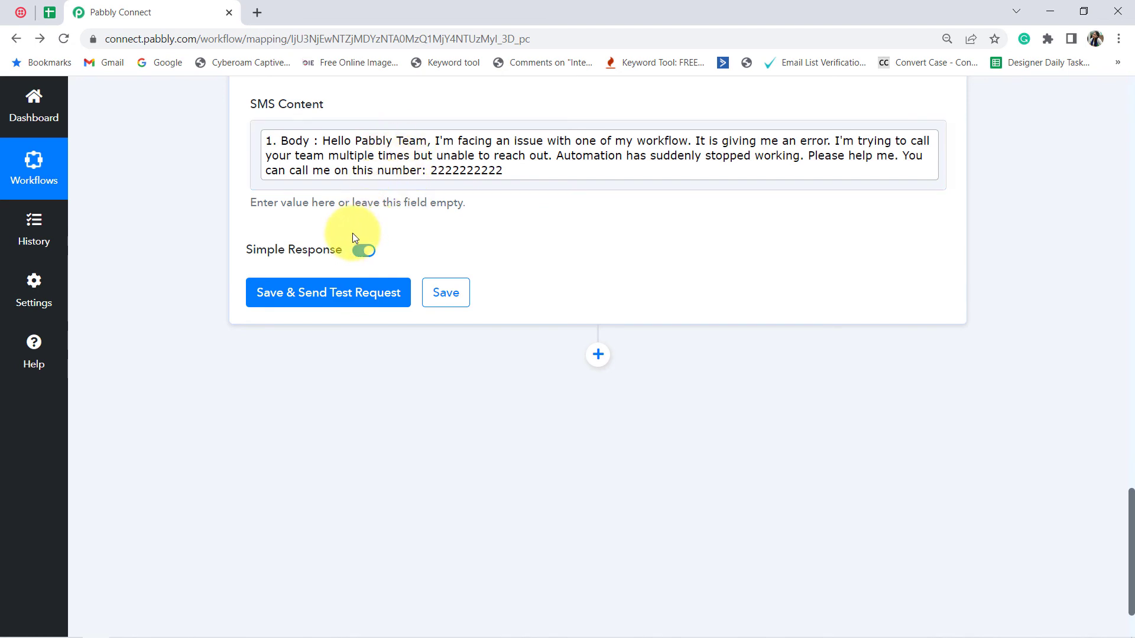
Save the Google Sheets action with a test request and check the added row in the spreadsheet.
left_click(306, 293)
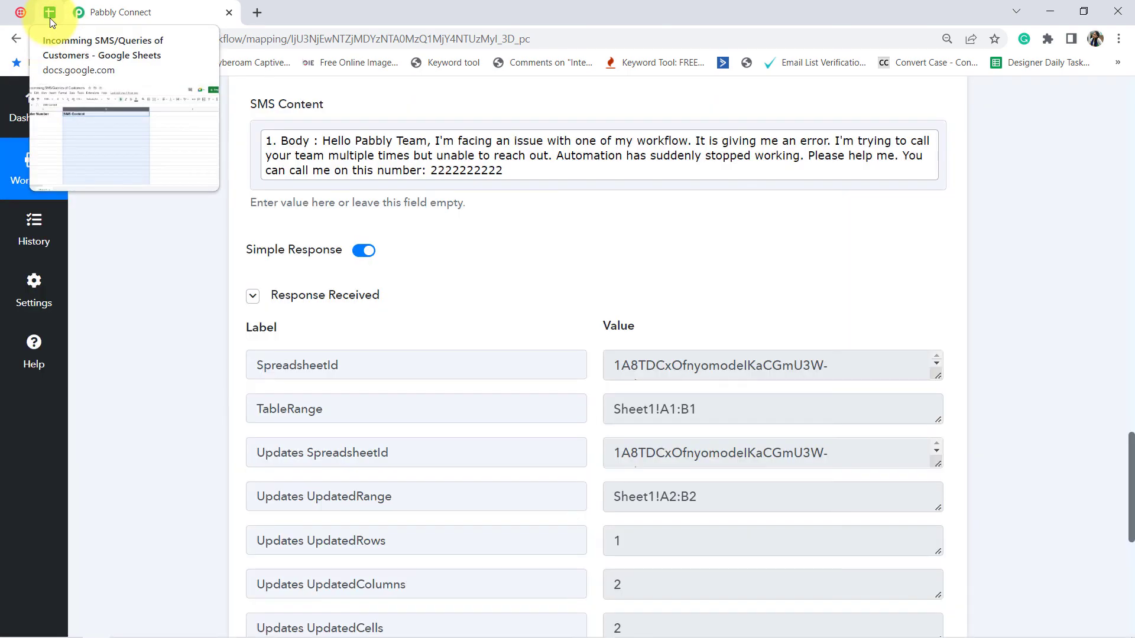
left_click(49, 18)
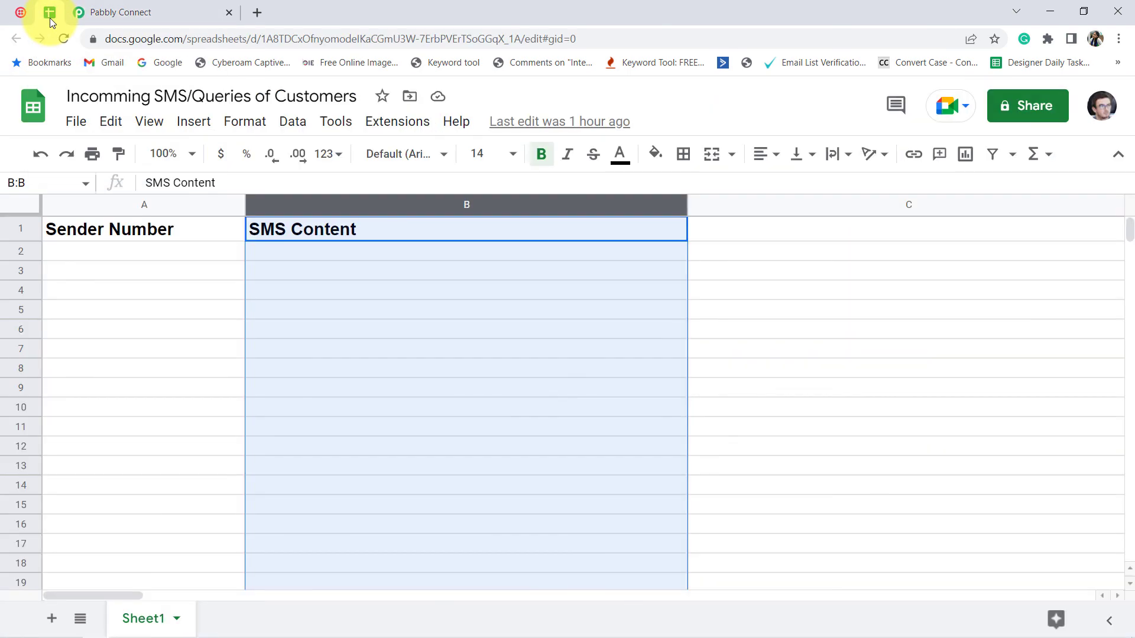
left_click(145, 335)
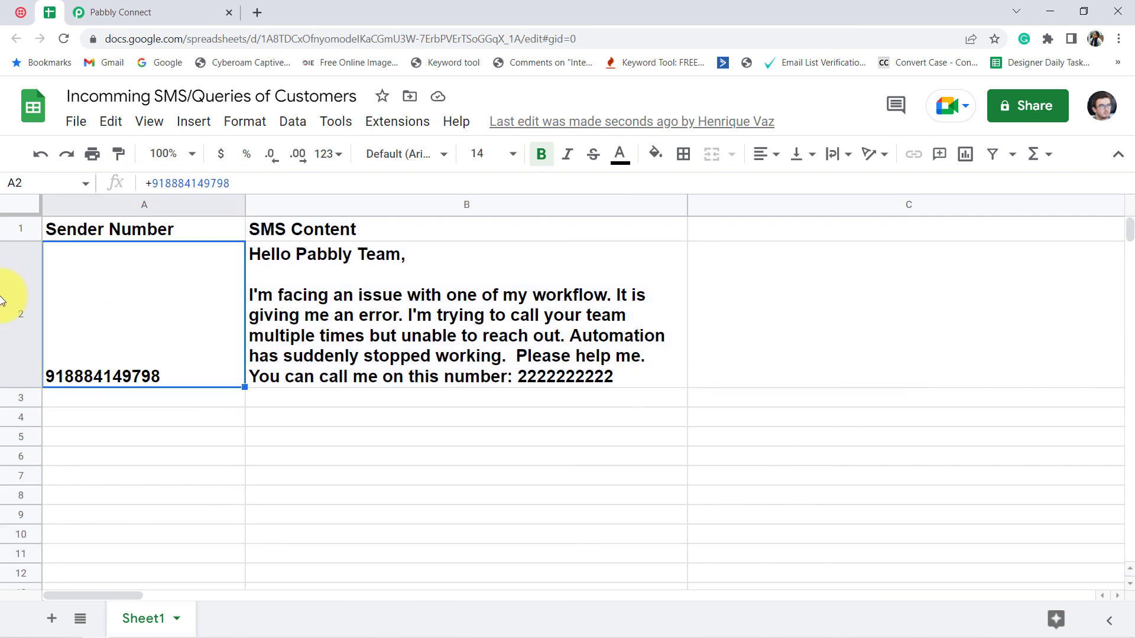
Remove the bold formatting from row 2 of Sheet1 and compare the row with the action's response in Pabbly Connect.
left_click(19, 329)
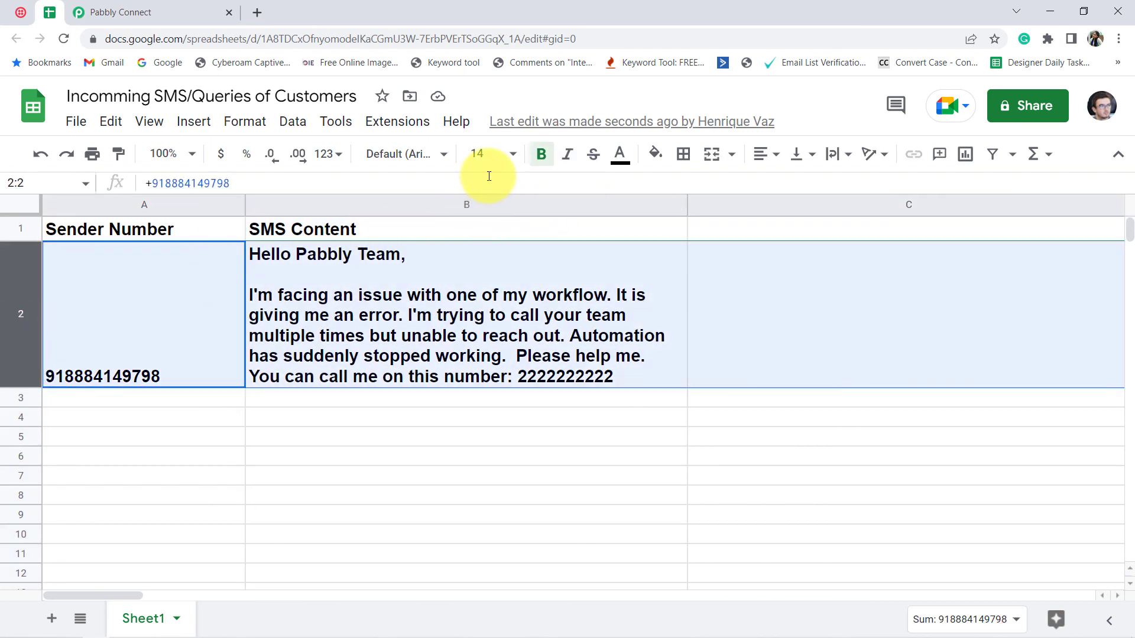
key("ctrl+b")
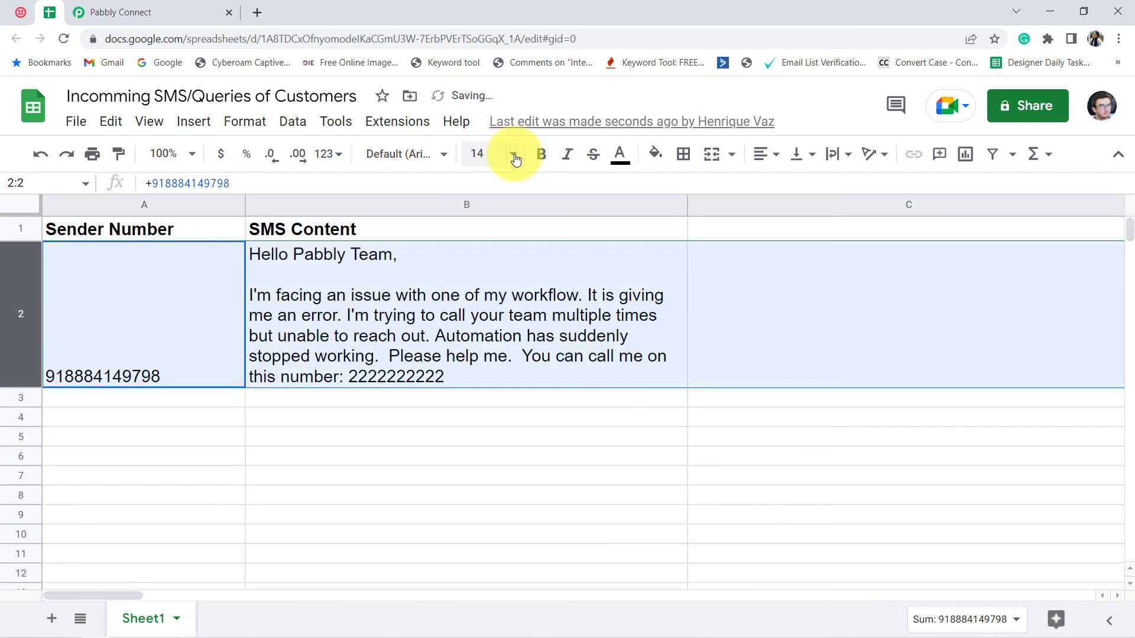
left_click(175, 7)
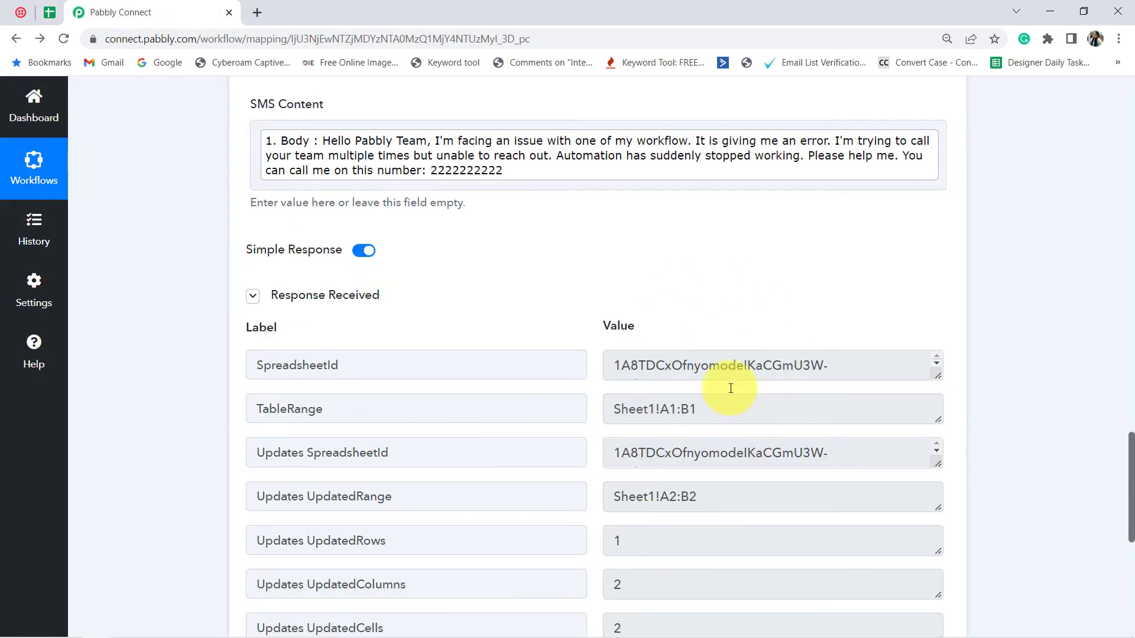
left_click(50, 11)
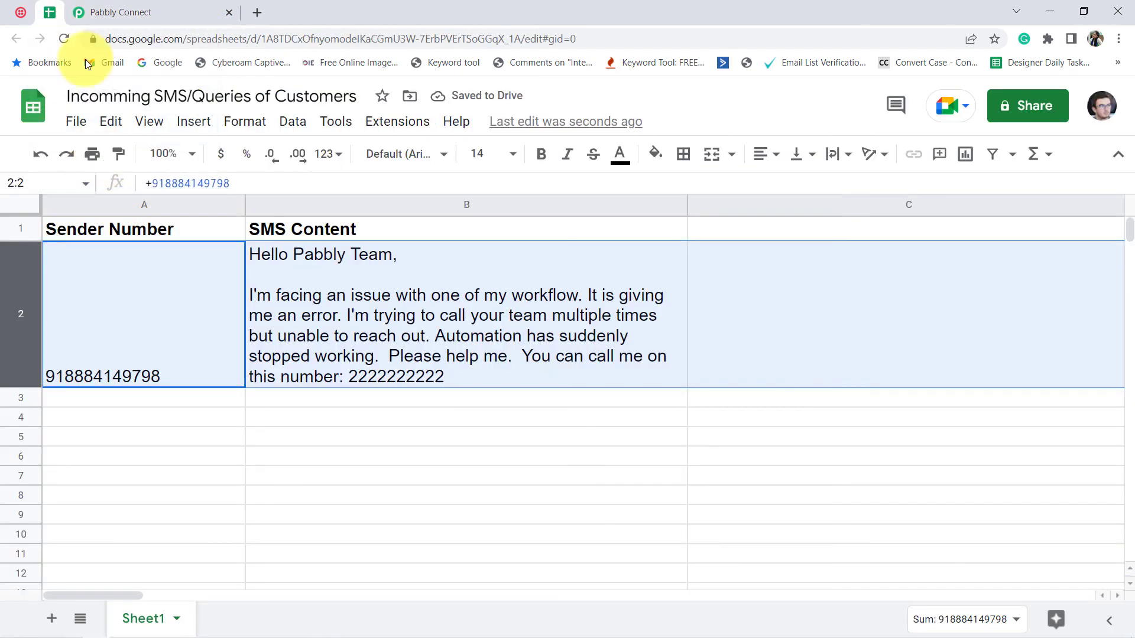
Return to Pabbly Connect and collapse the Twilio trigger and the Google Sheets action in the workflow.
left_click(119, 12)
scroll(254, 244, "up", 2)
scroll(190, 299, "up", 15)
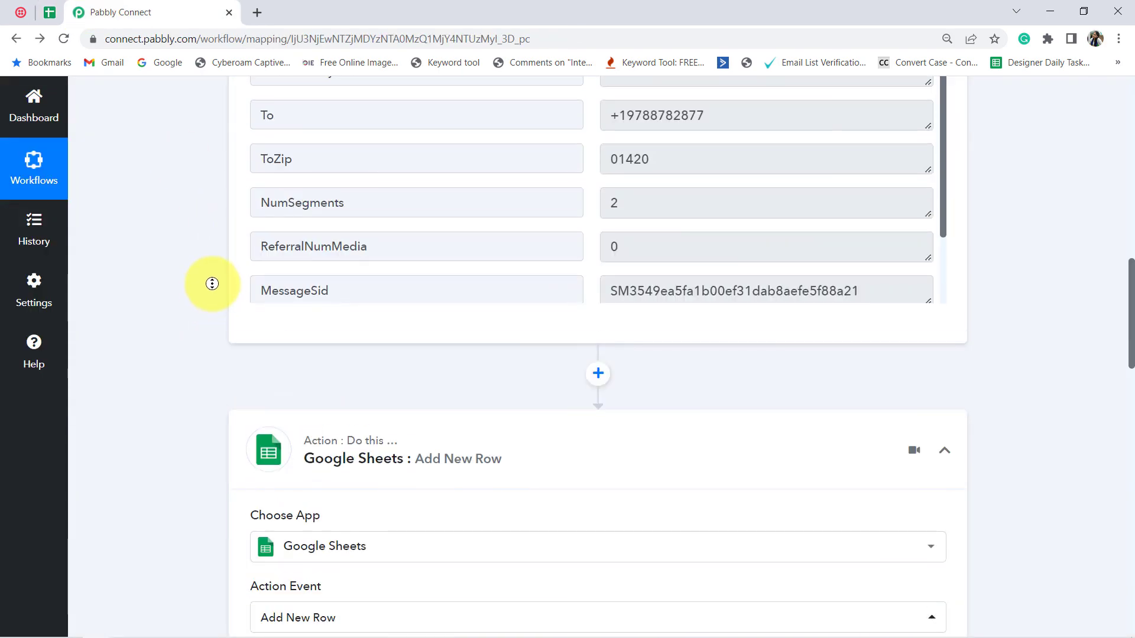
scroll(165, 250, "up", 15)
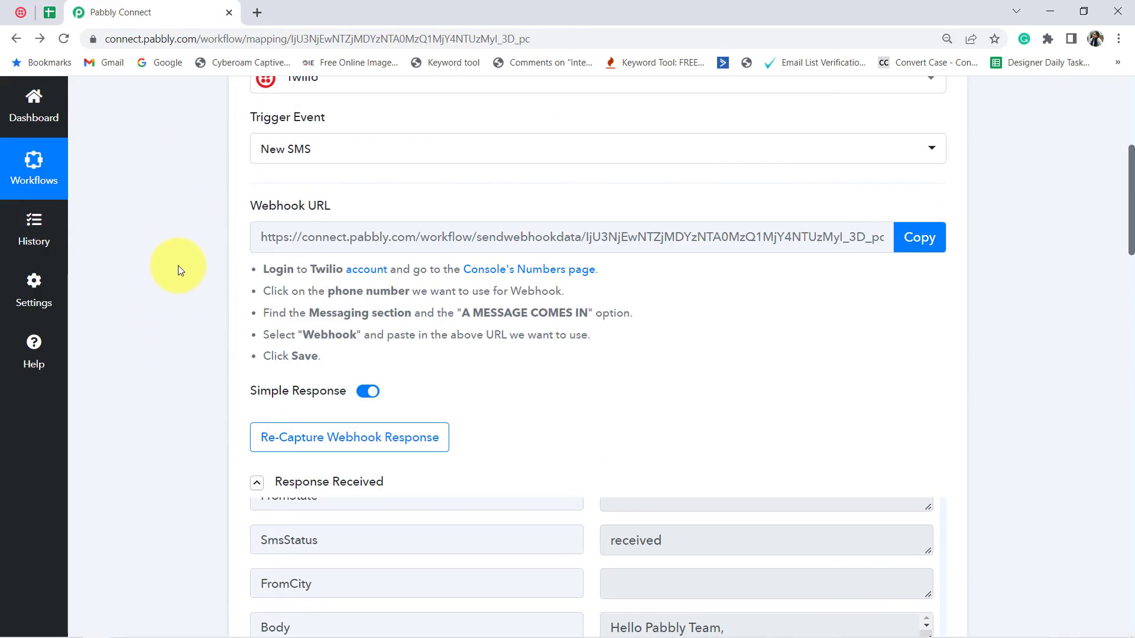
left_click(369, 319)
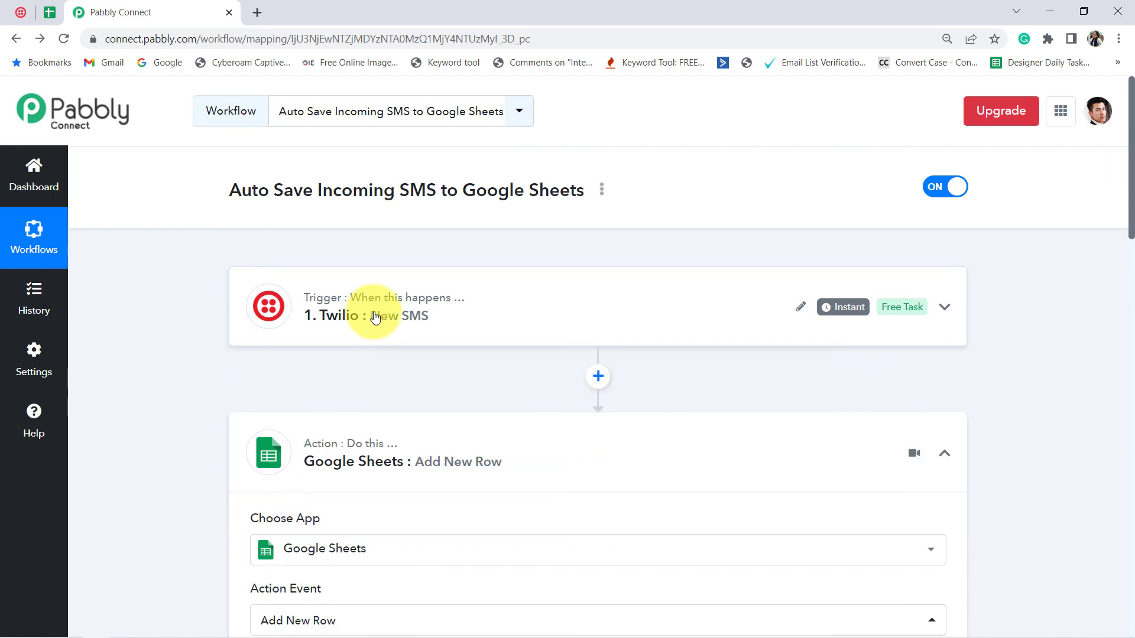
scroll(372, 316, "down", 2)
left_click(335, 316)
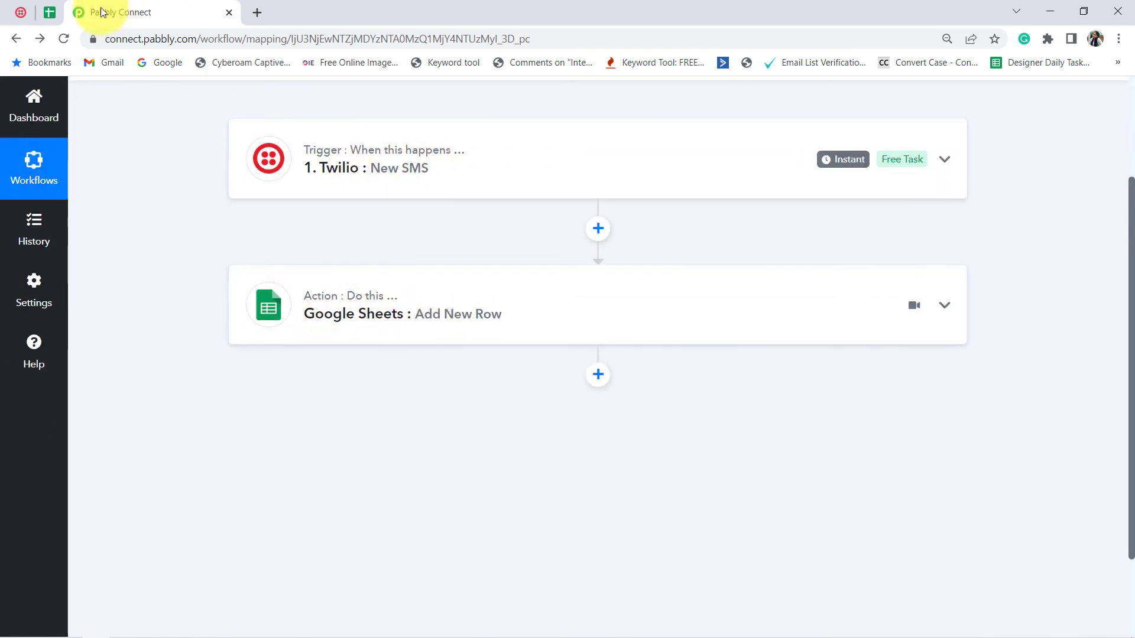
Generate the share link for the Auto Save Incoming SMS to Google Sheets workflow, view it and return to the workflow.
left_click(51, 12)
left_click(90, 12)
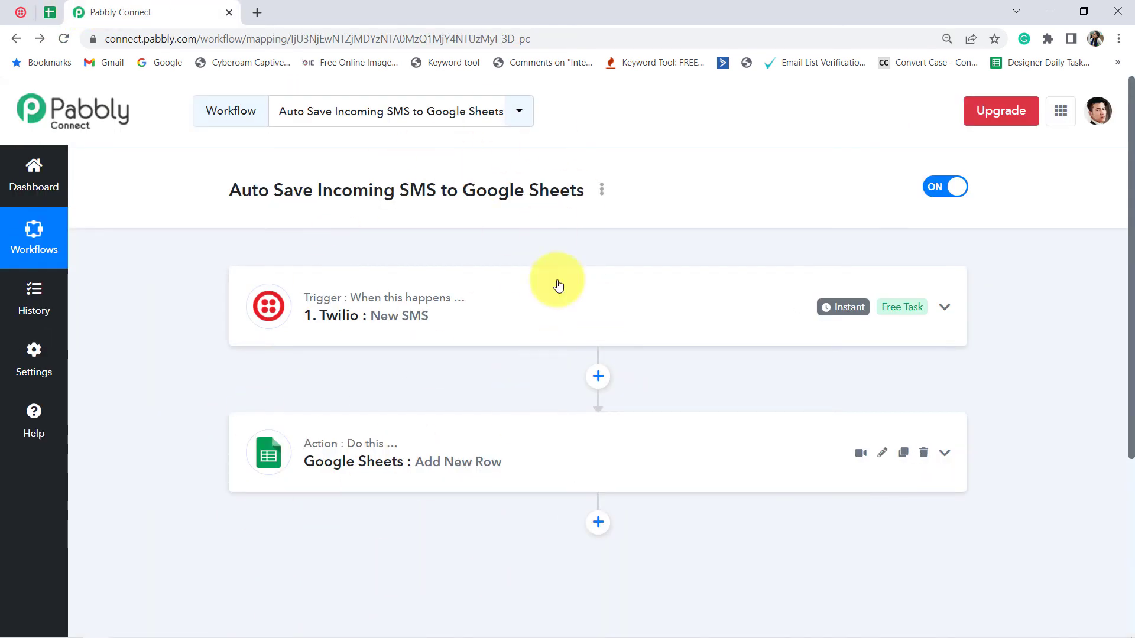
left_click(602, 190)
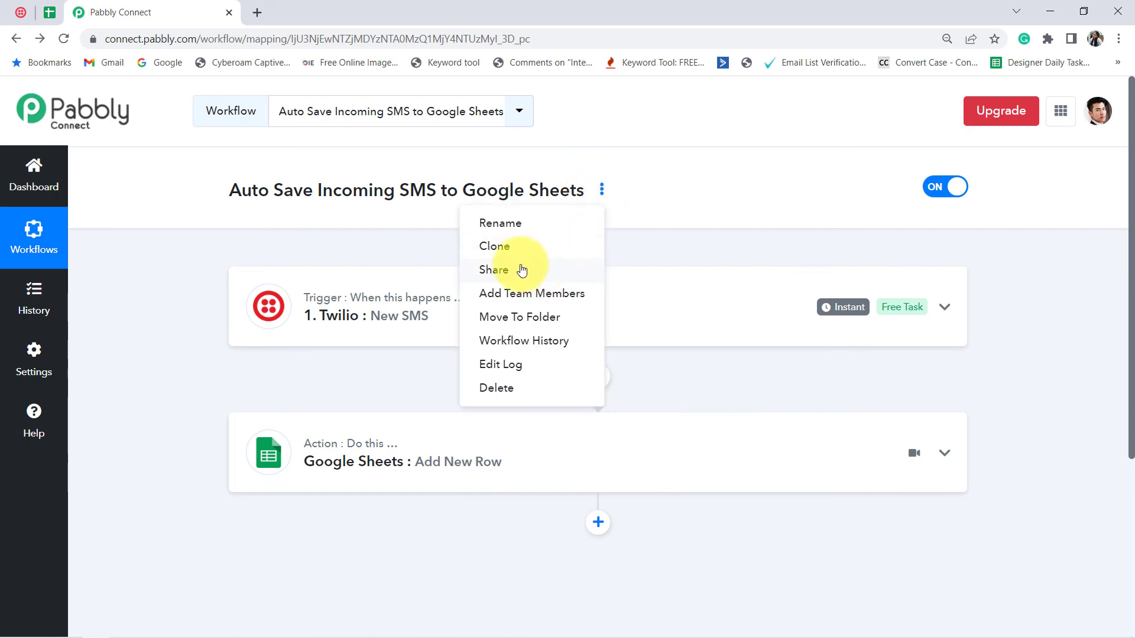
left_click(498, 273)
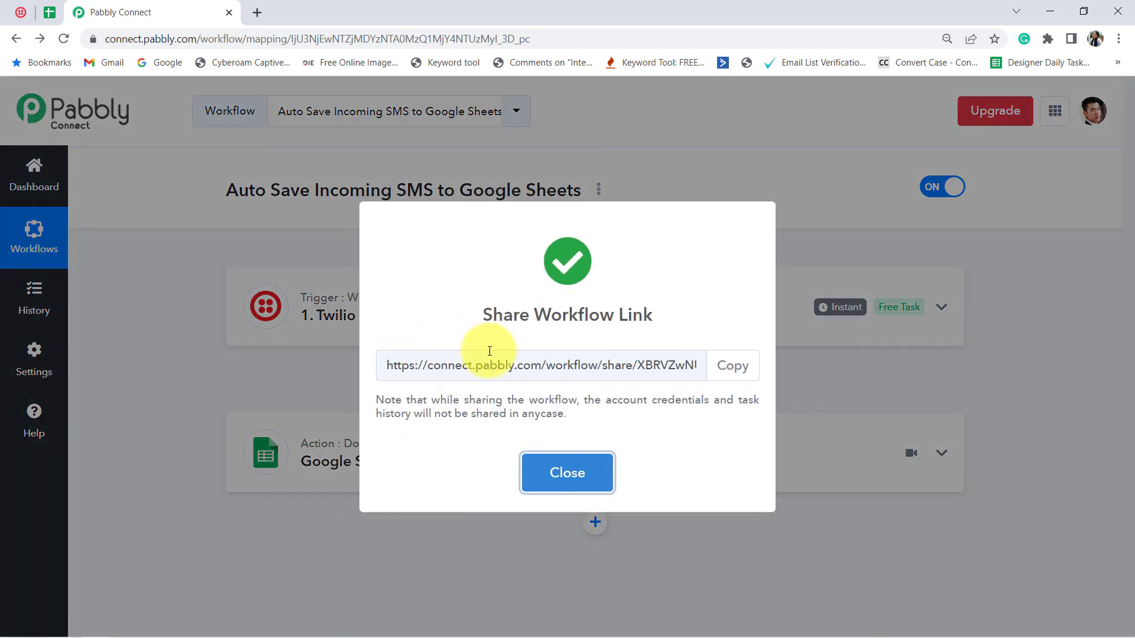
left_click_drag(438, 368, 632, 365)
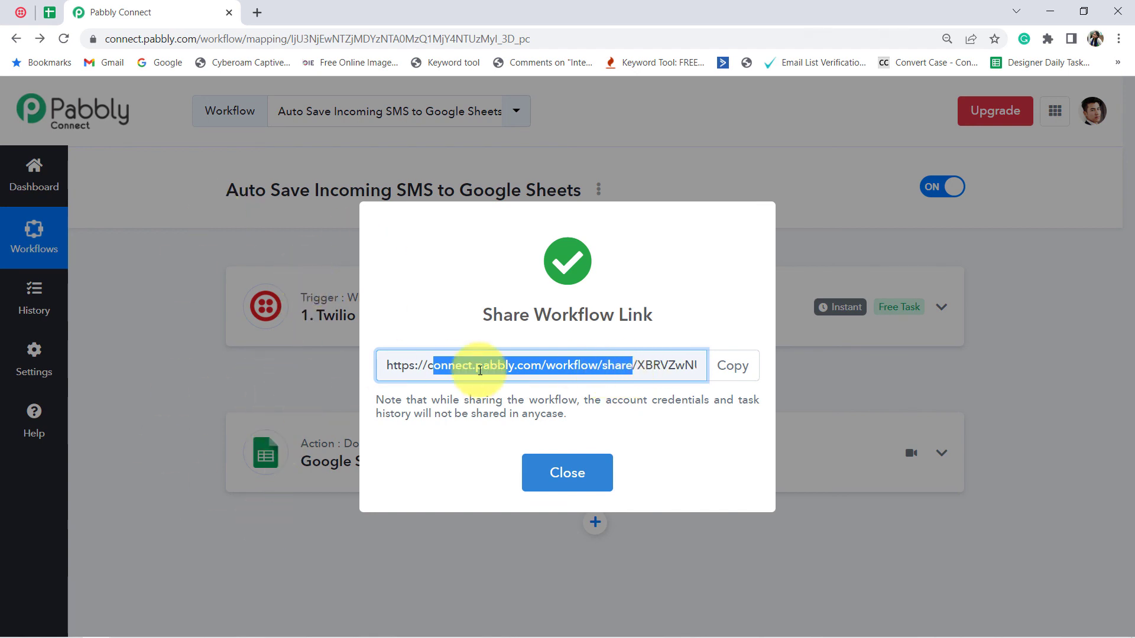
left_click(548, 484)
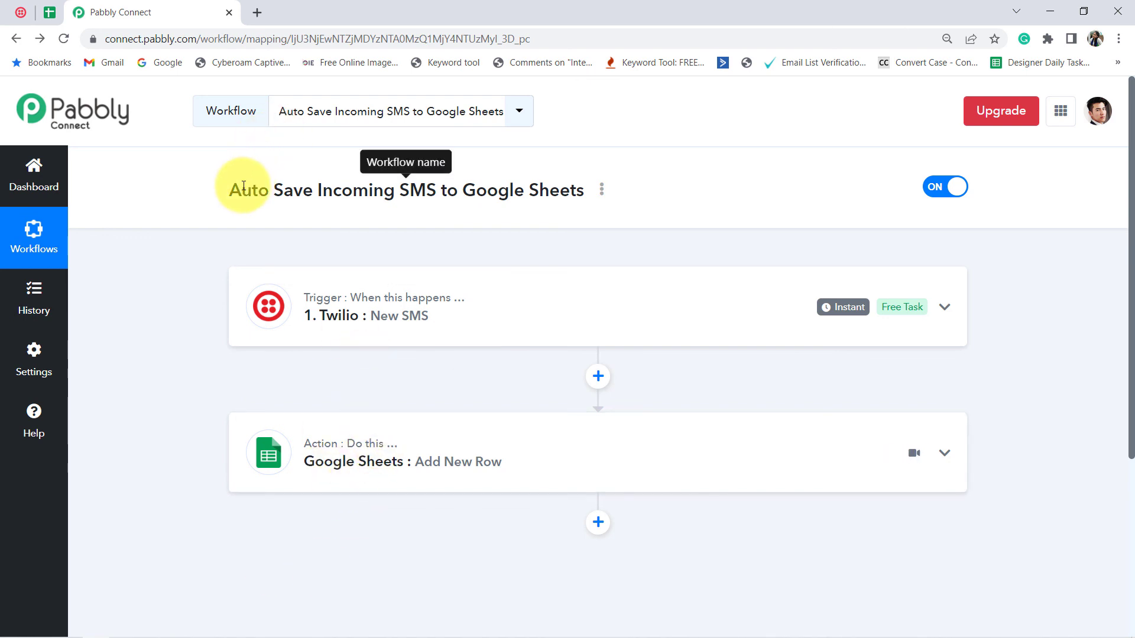
left_click_drag(240, 188, 538, 192)
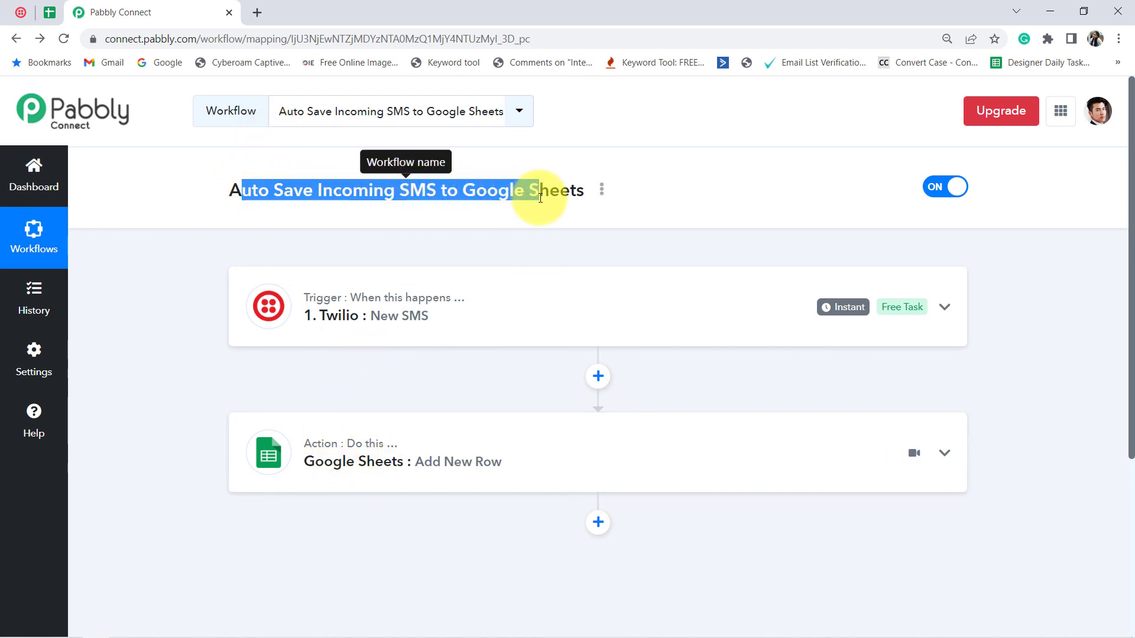
Close the Pabbly Connect page and review the saved SMS in A2:B2 of Sheet1, ending with cells A3:B9 selected.
left_click(230, 15)
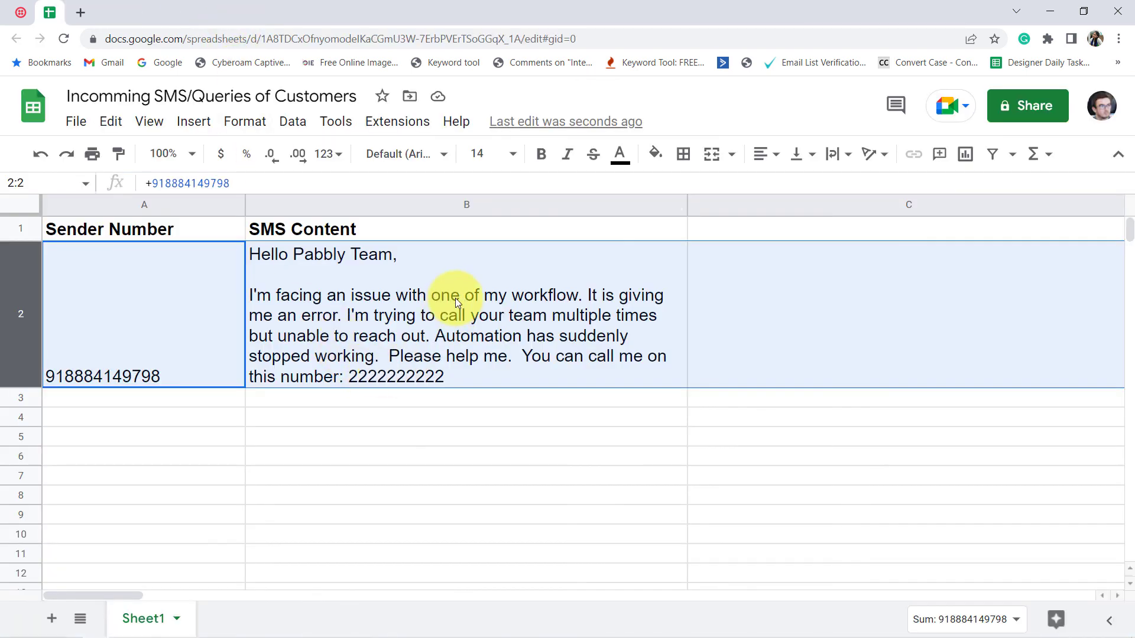
left_click(392, 315)
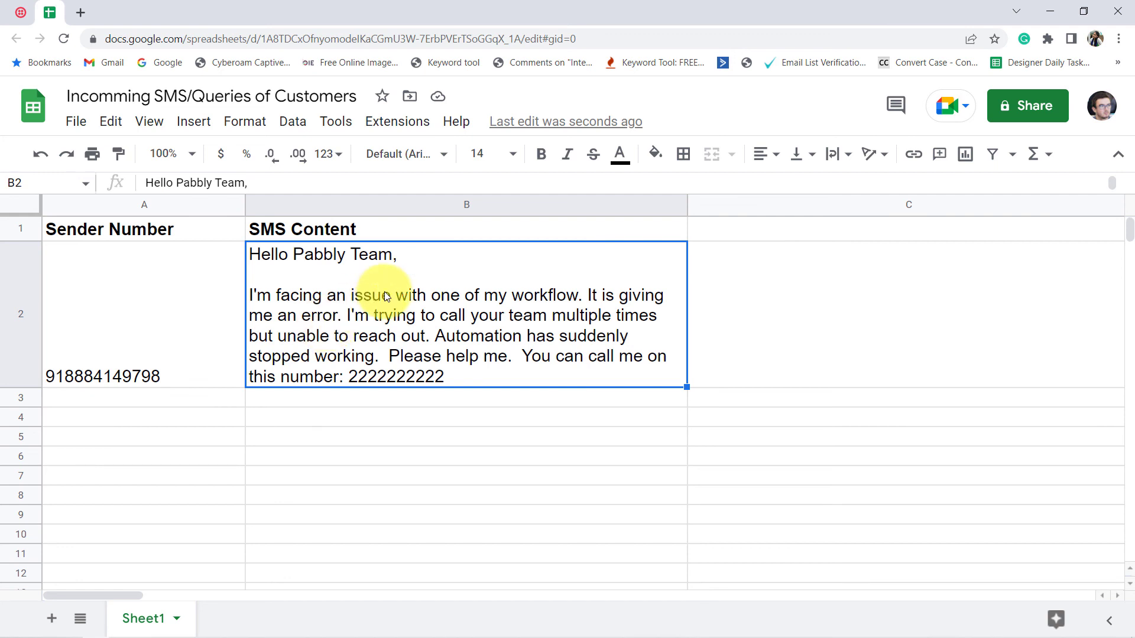
left_click_drag(172, 312, 537, 317)
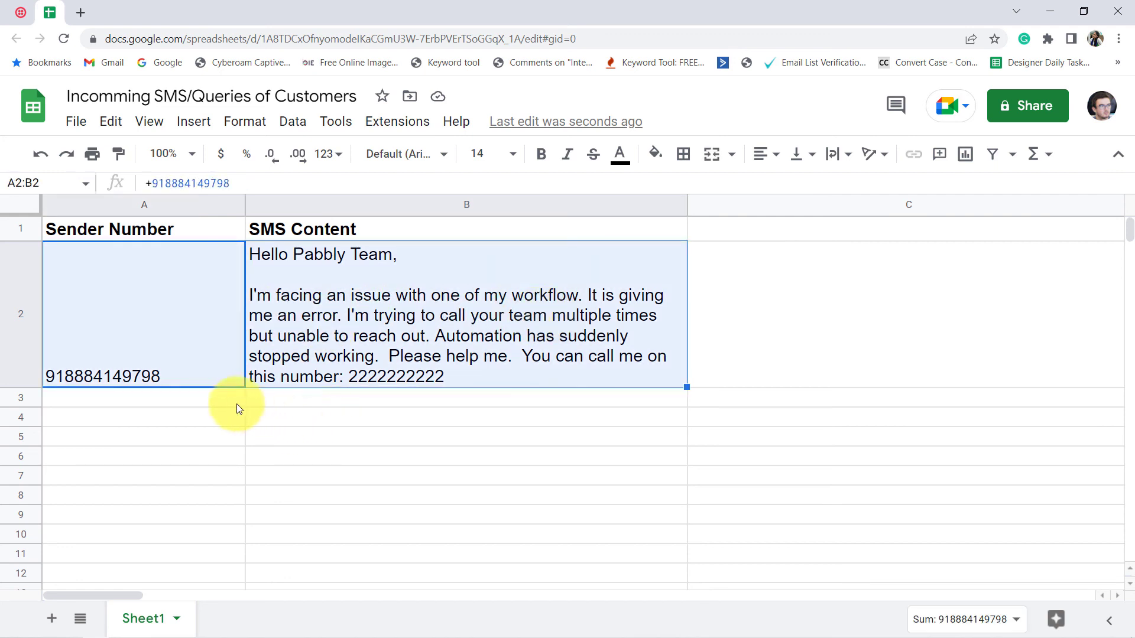
left_click_drag(236, 402, 378, 514)
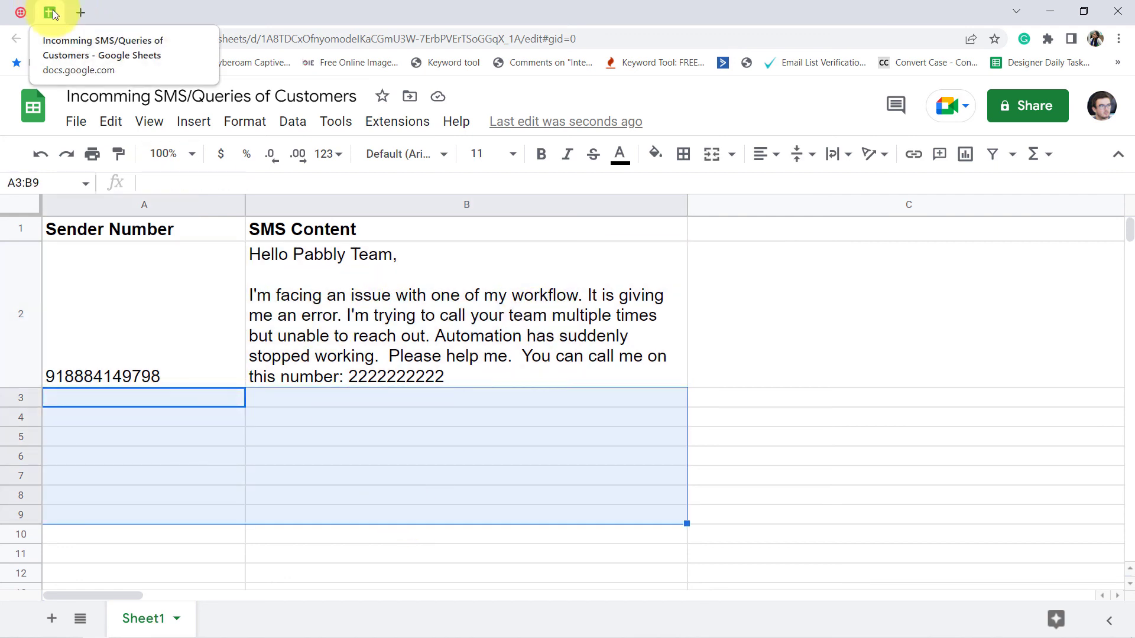